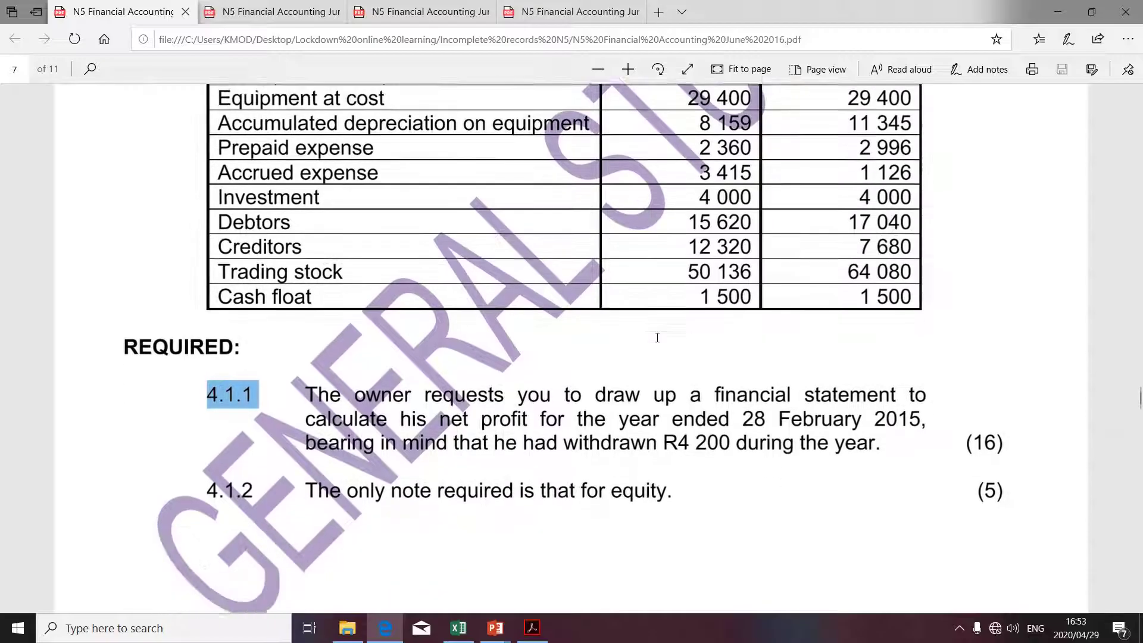
Step: In the question paper, highlight 'financial statement', 'net profit', 'no proper accounting' and the Loan-to-Creditors figures
scroll(657, 335, "up", 1)
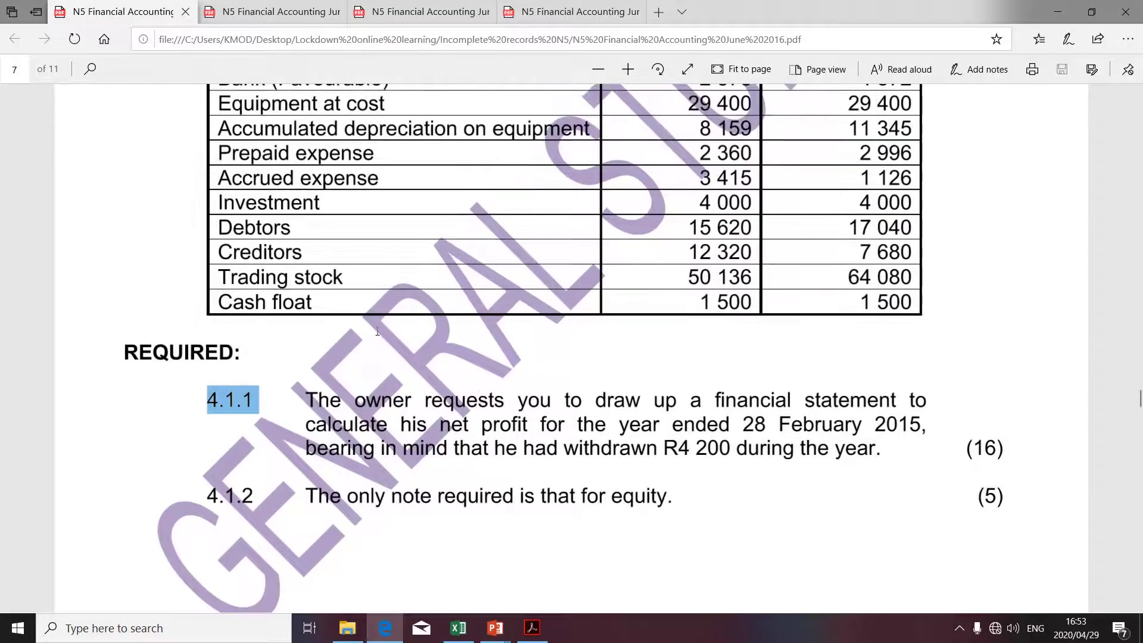
scroll(375, 256, "up", 3)
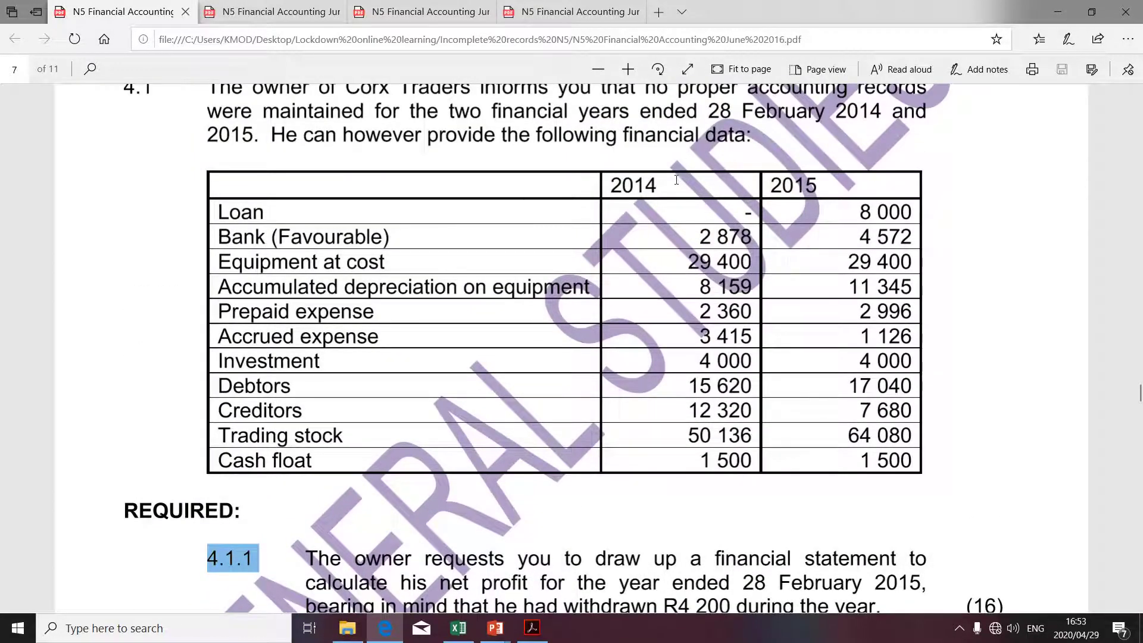
scroll(335, 465, "down", 2)
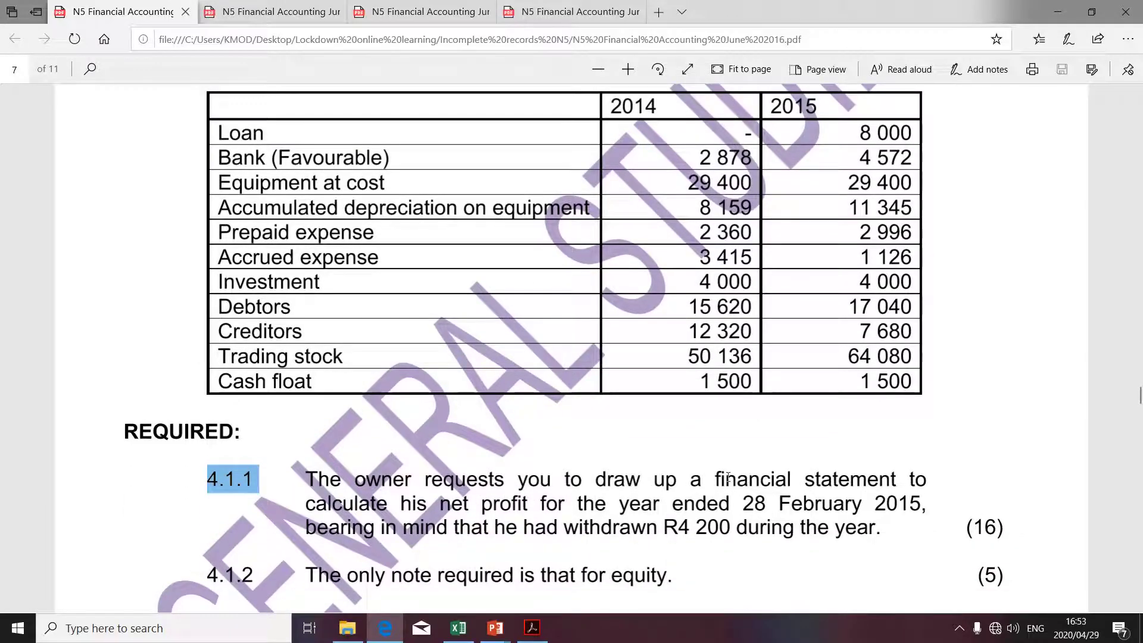
left_click_drag(716, 480, 860, 481)
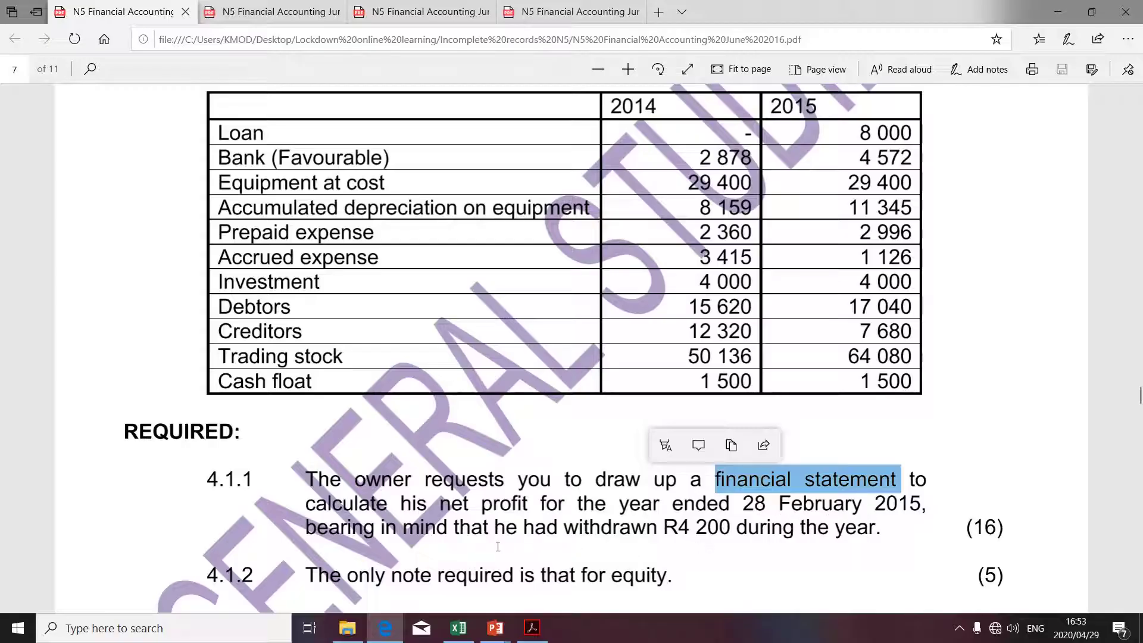
left_click_drag(438, 505, 519, 506)
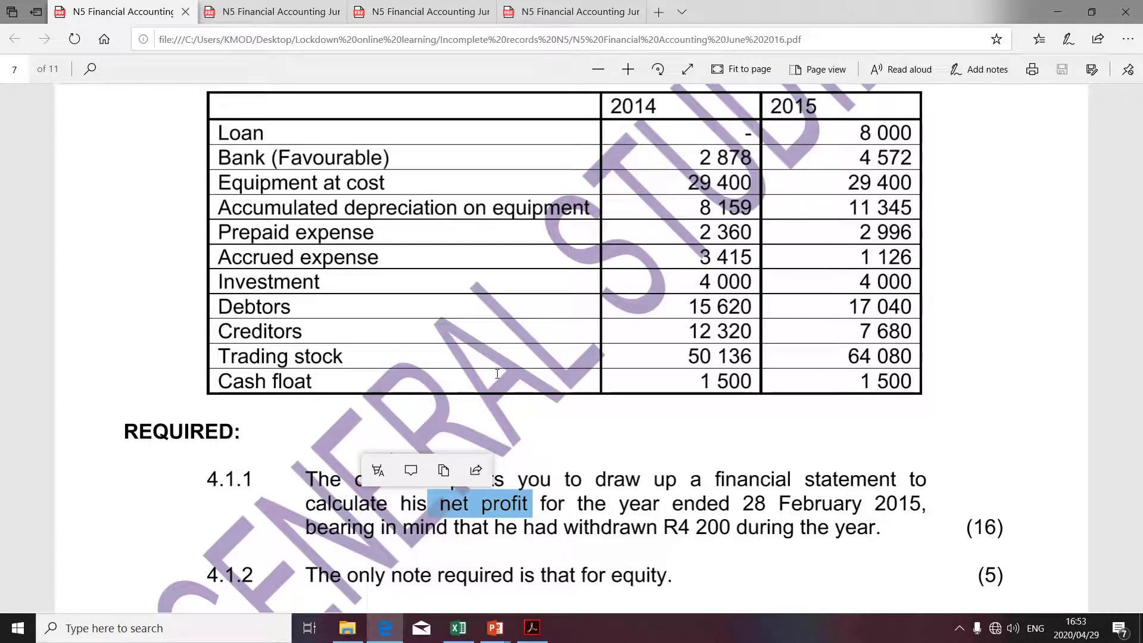
scroll(505, 327, "up", 4)
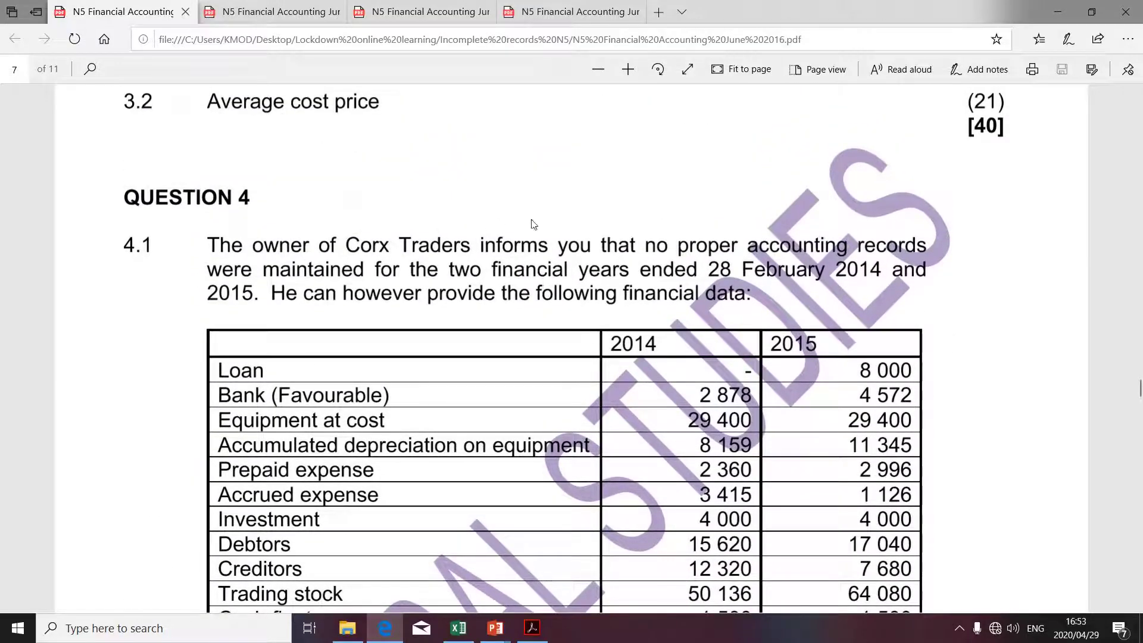
left_click_drag(681, 249, 834, 250)
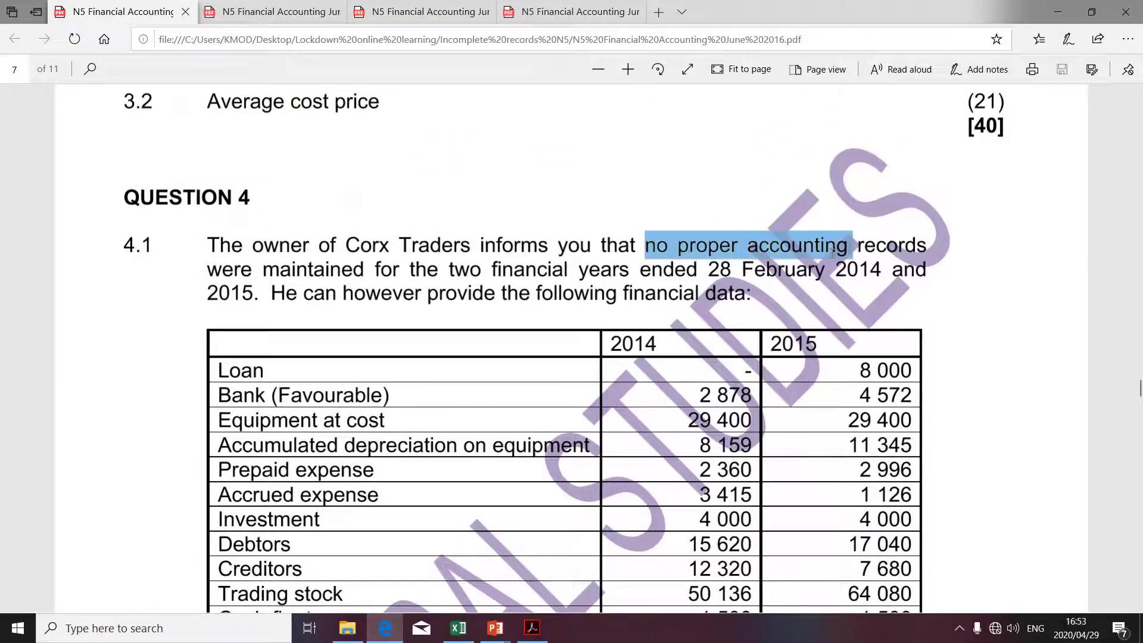
scroll(691, 363, "down", 2)
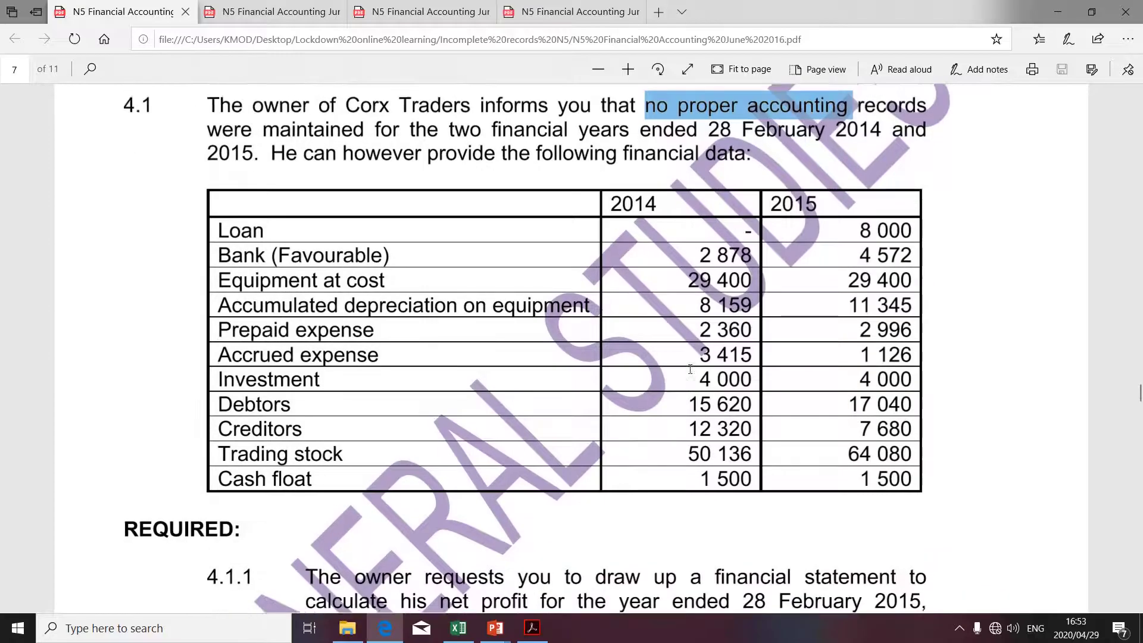
scroll(690, 369, "down", 4)
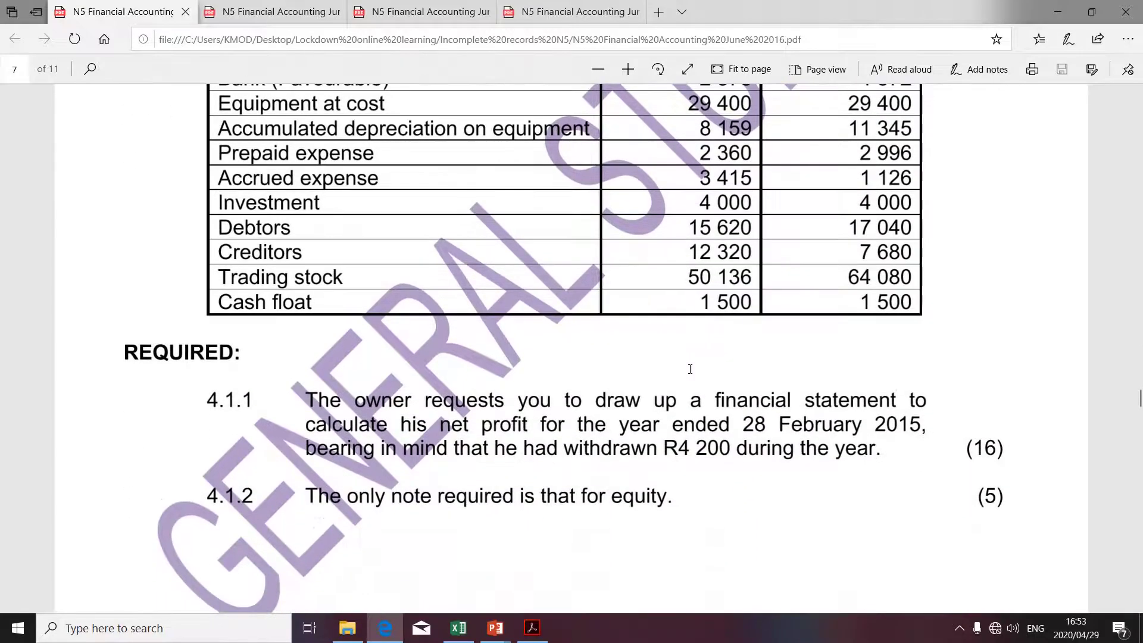
scroll(453, 271, "up", 3)
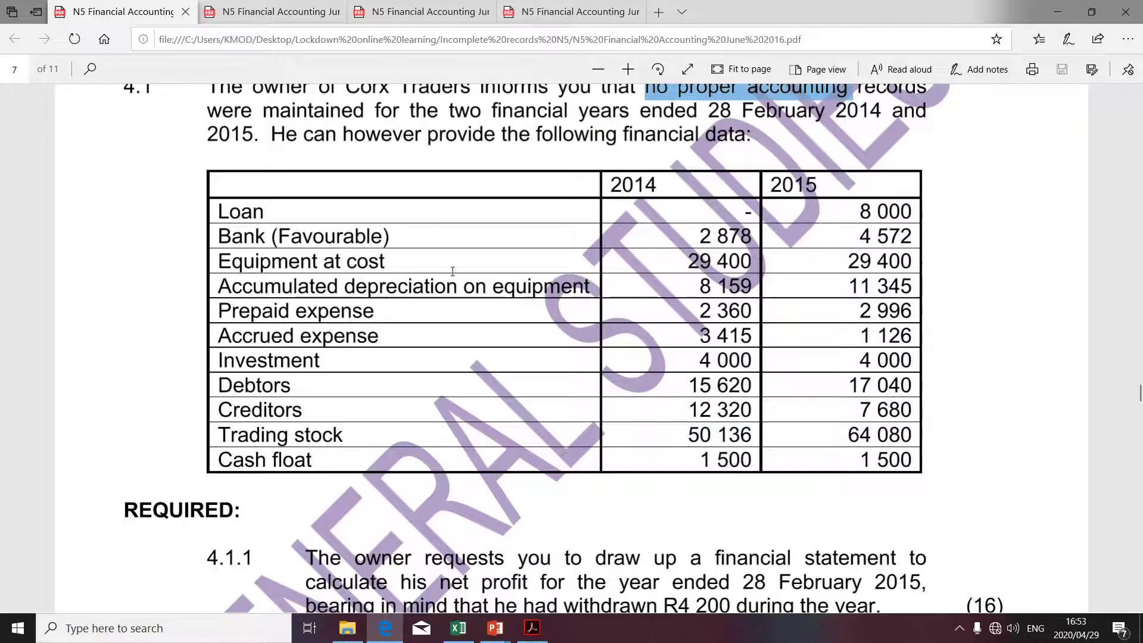
left_click_drag(253, 212, 780, 462)
Step: Re-mark 'net profit', the data table balances and 'financial statement' in question 4.1.1
scroll(459, 422, "down", 3)
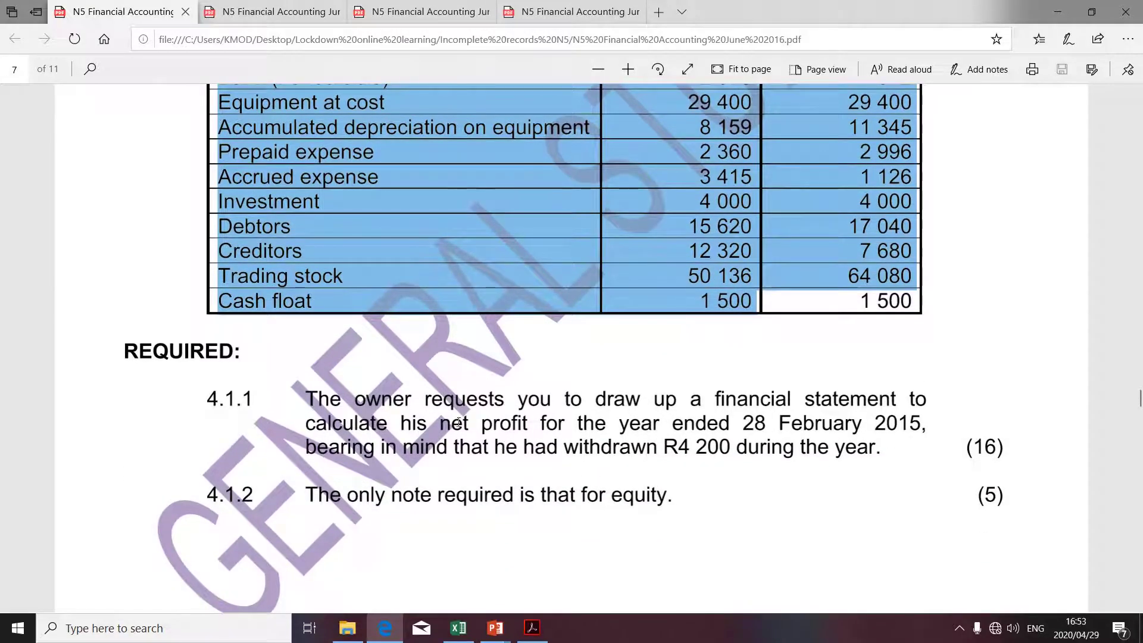
left_click_drag(447, 422, 531, 424)
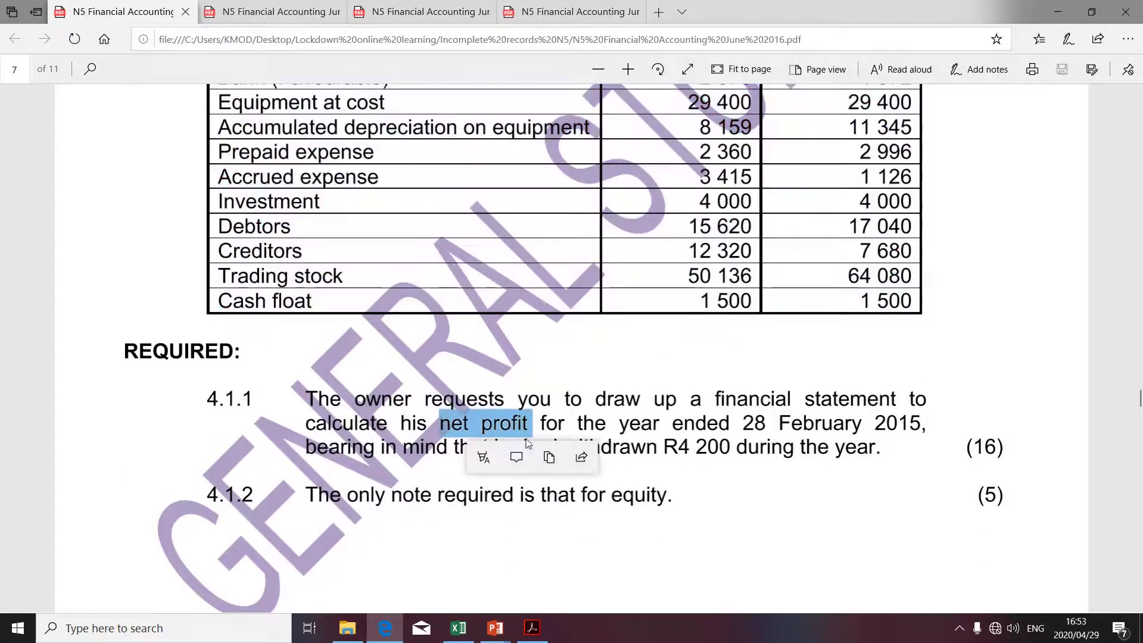
scroll(483, 257, "up", 2)
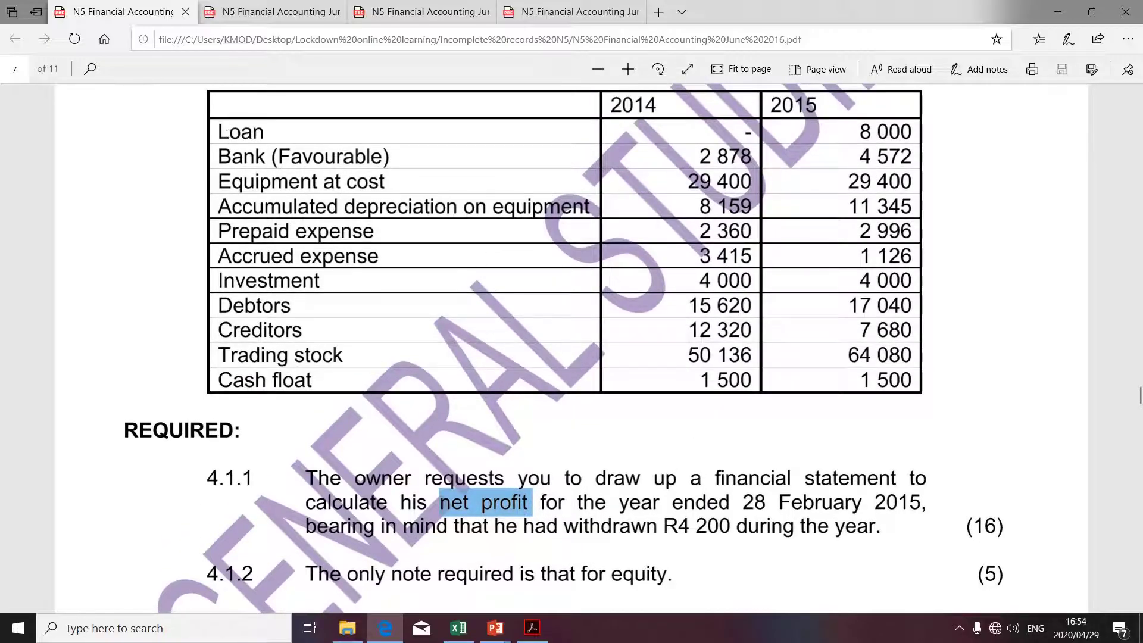
left_click_drag(217, 128, 790, 372)
scroll(714, 407, "down", 2)
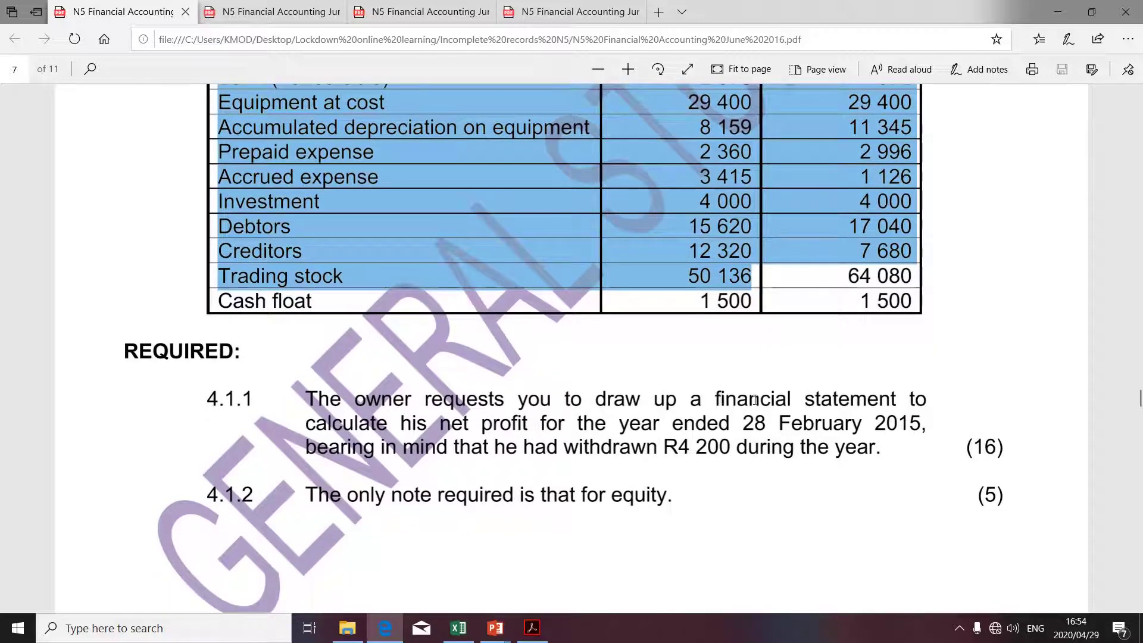
scroll(592, 241, "up", 2)
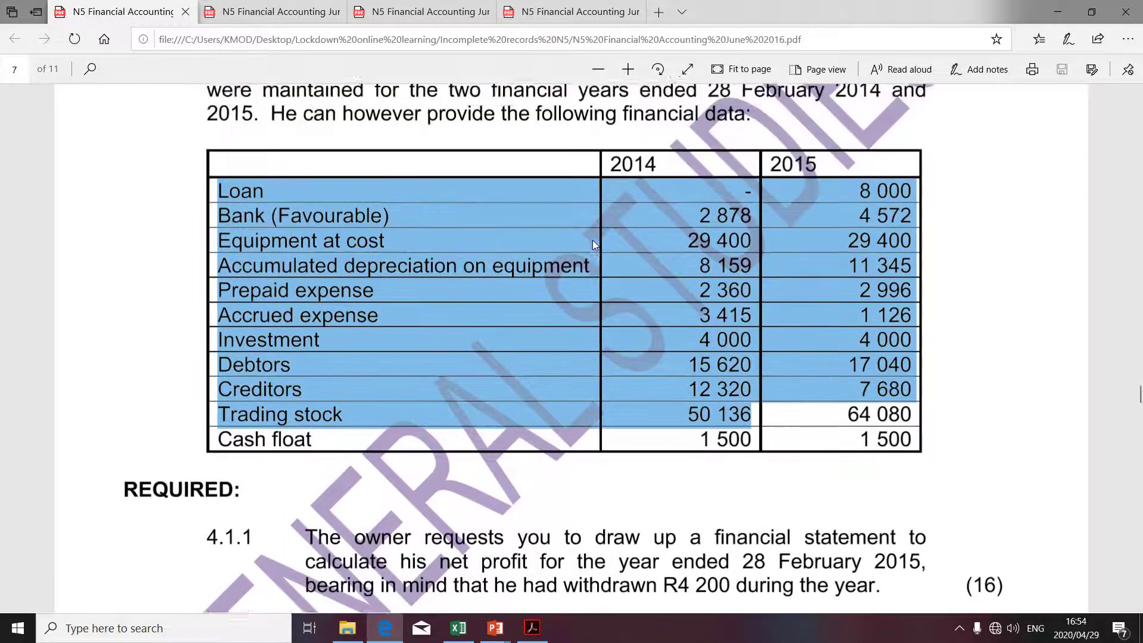
scroll(591, 241, "down", 2)
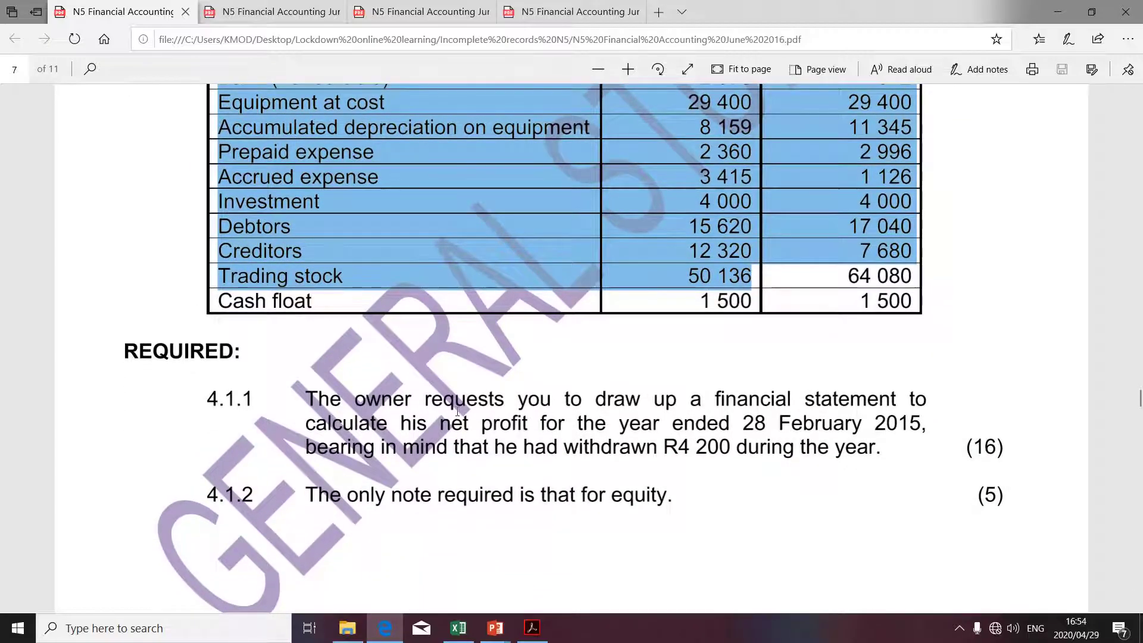
left_click_drag(431, 416, 532, 424)
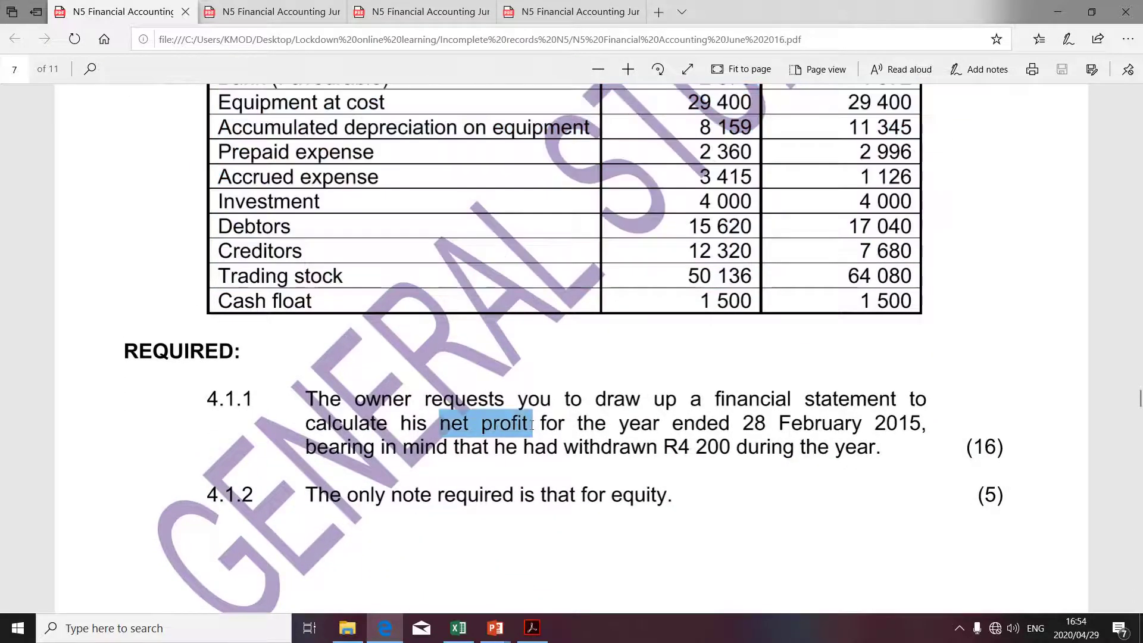
scroll(512, 233, "up", 2)
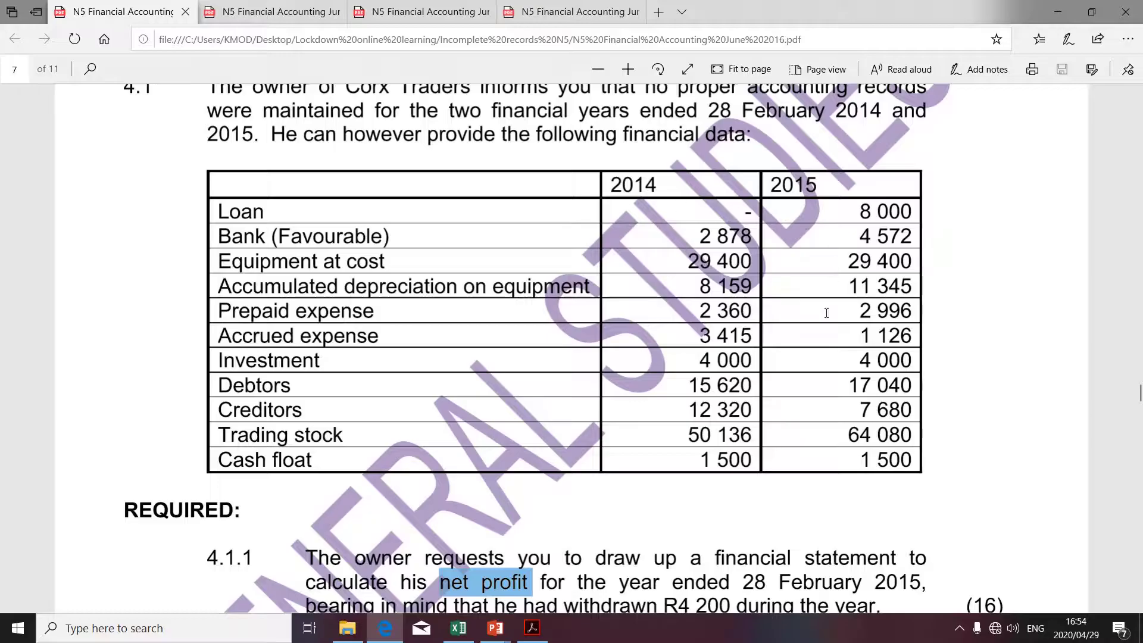
scroll(750, 357, "down", 3)
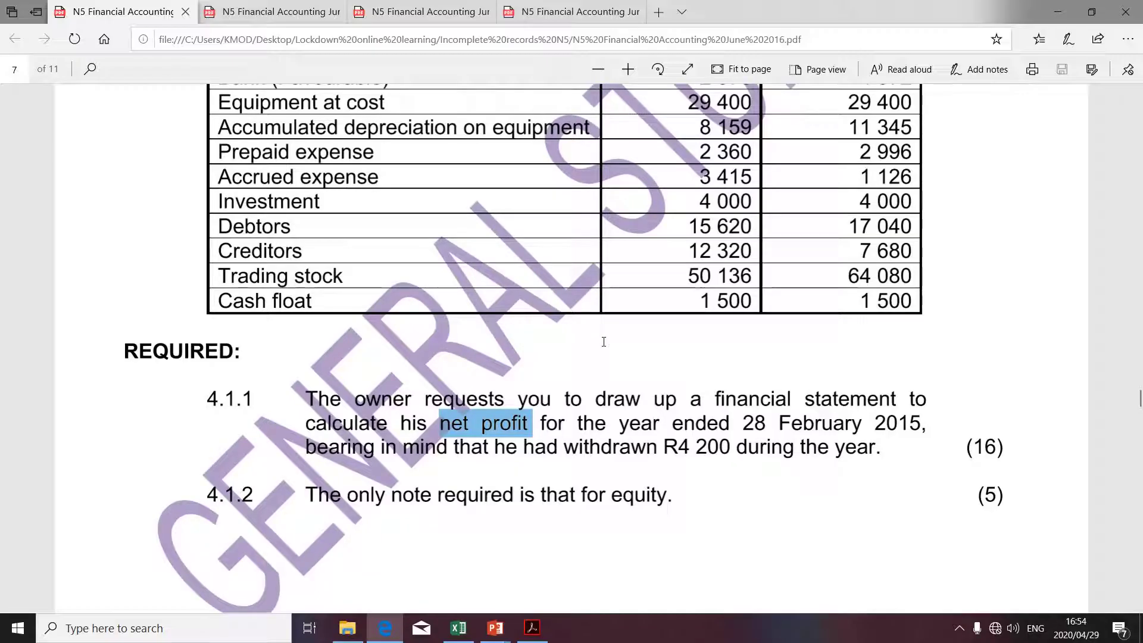
scroll(602, 263, "up", 4)
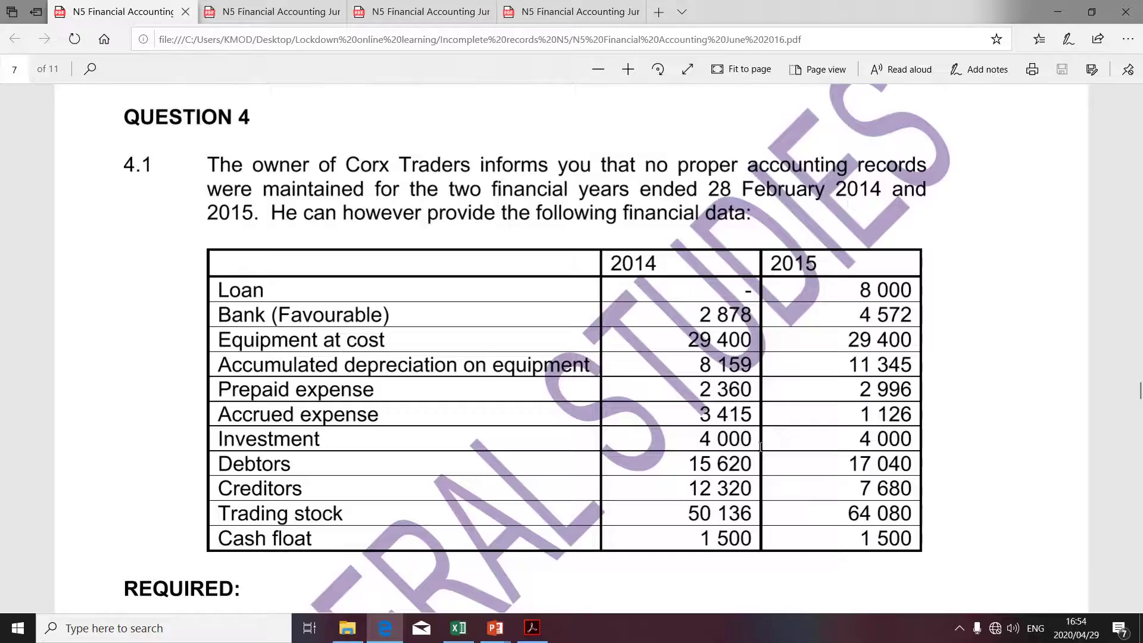
scroll(760, 447, "down", 5)
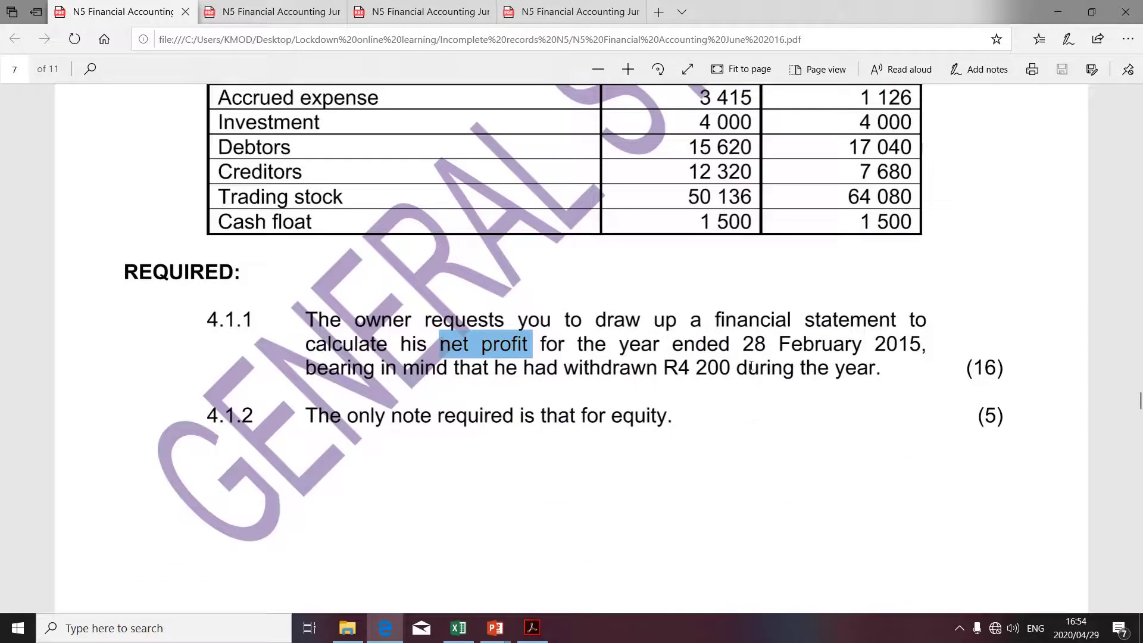
left_click_drag(717, 319, 882, 322)
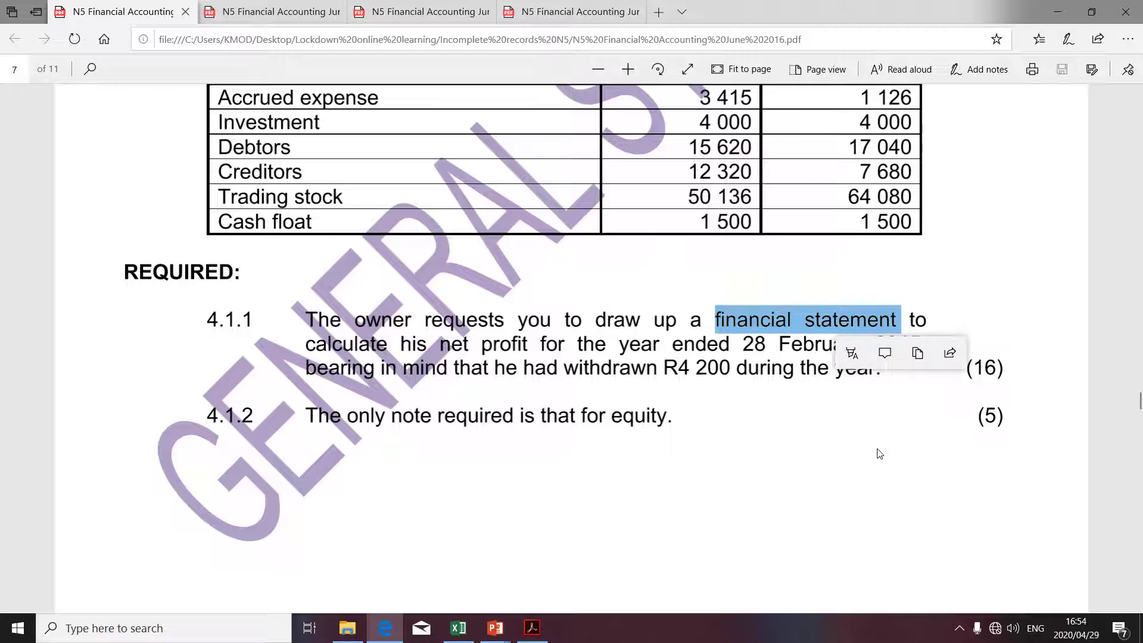
scroll(770, 321, "up", 4)
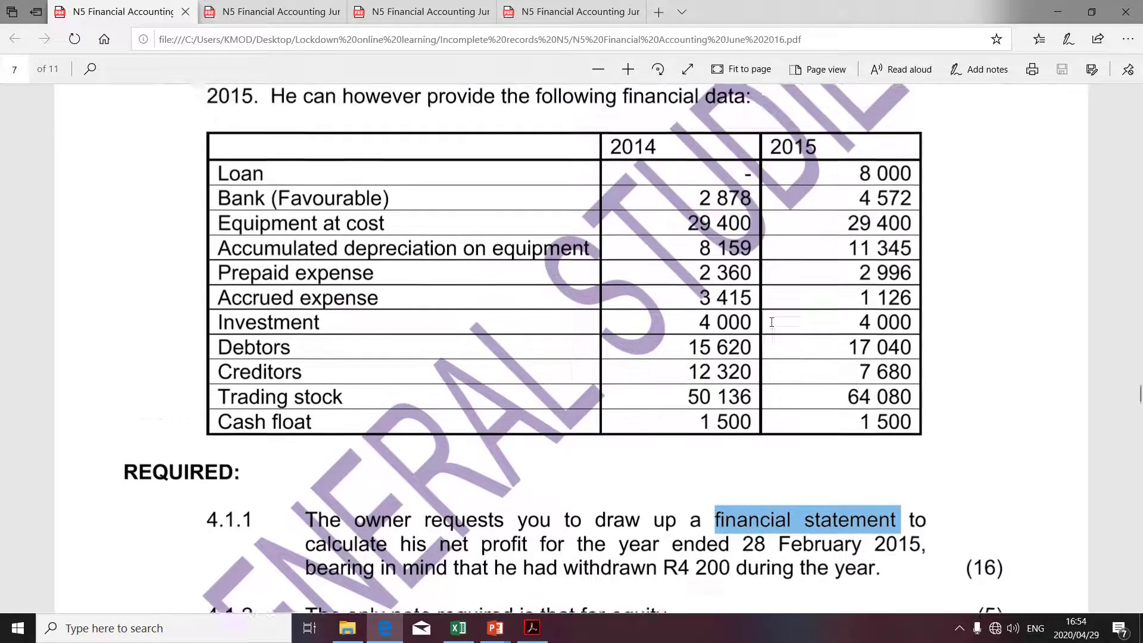
scroll(771, 322, "down", 5)
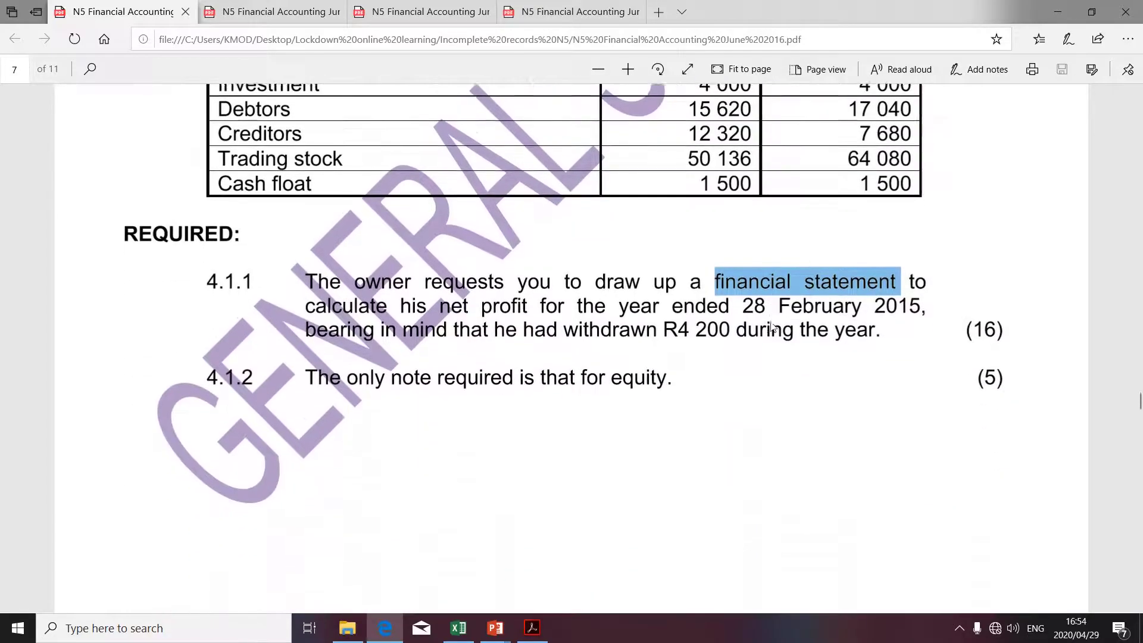
scroll(771, 322, "up", 3)
scroll(771, 322, "down", 2)
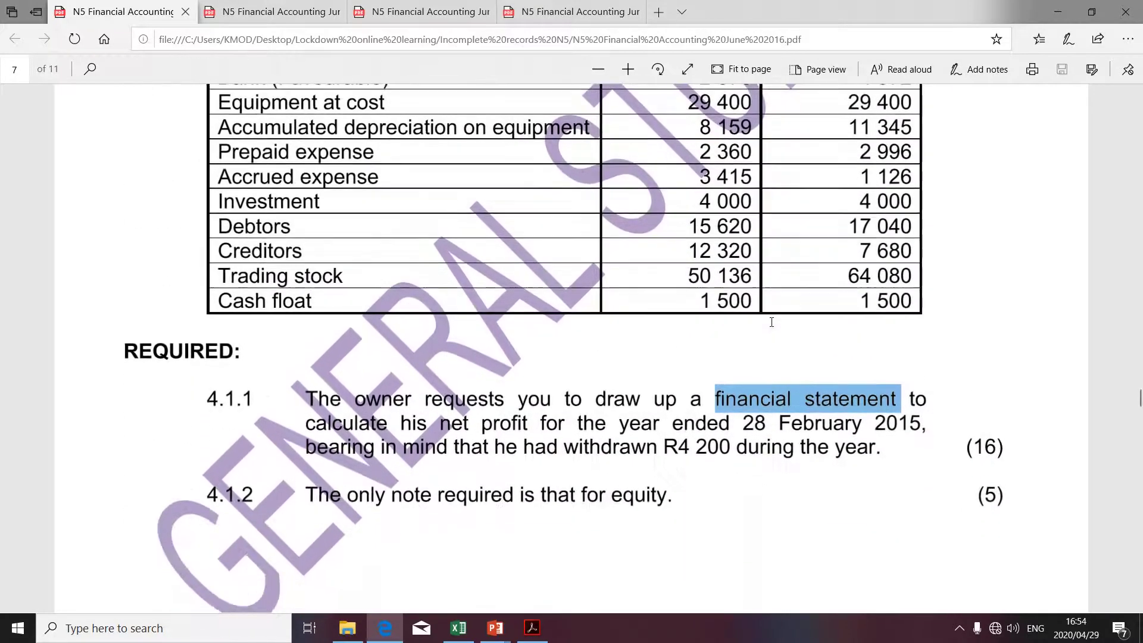
scroll(754, 402, "up", 3)
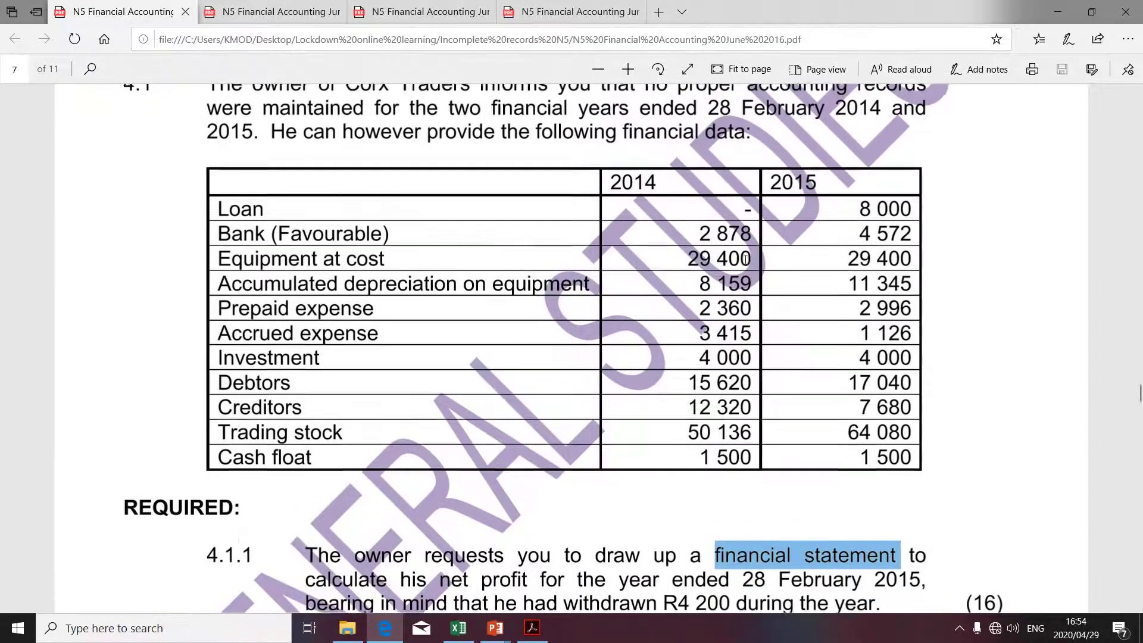
scroll(751, 270, "down", 5)
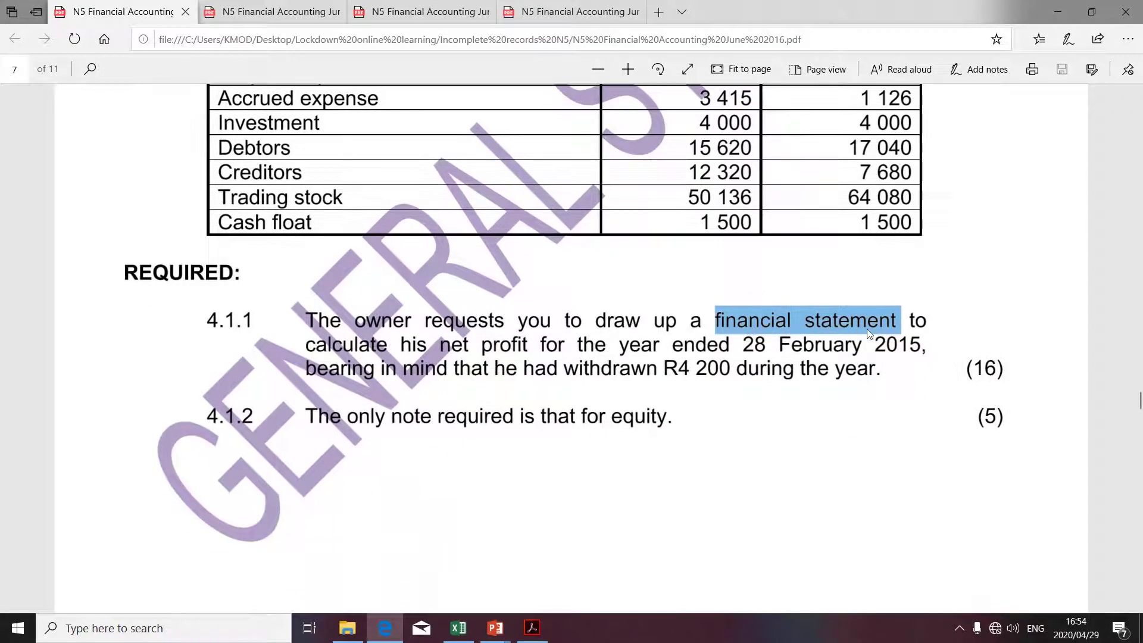
scroll(868, 332, "up", 4)
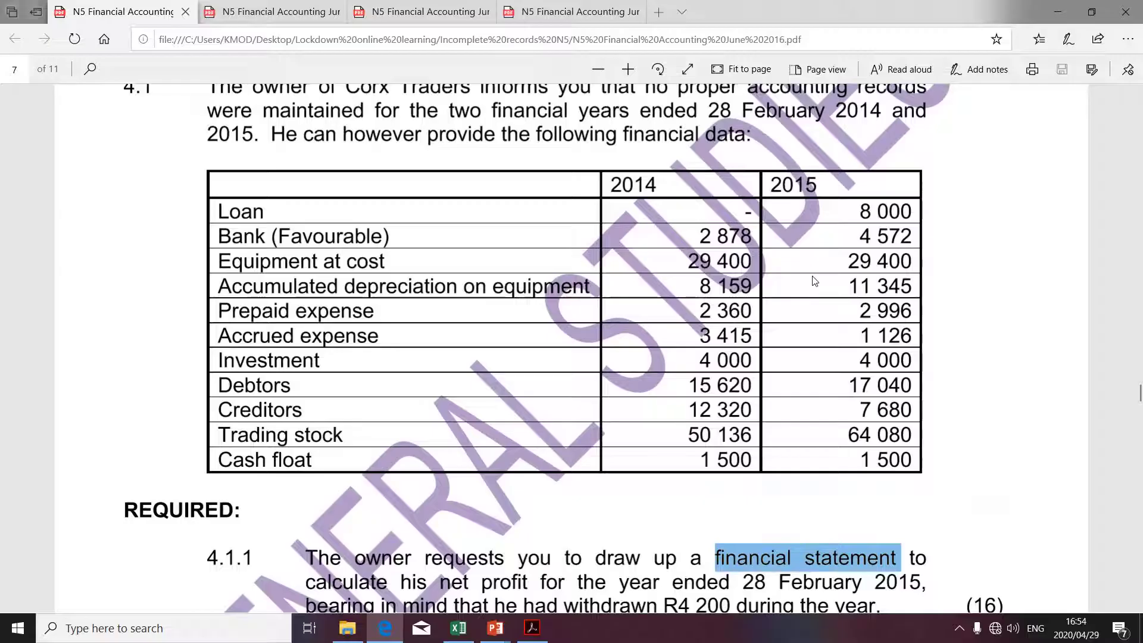
Step: In the Excel workbook, set the whole sheet's font size to 14, then back to 36
key("alt+Tab")
left_click(510, 366)
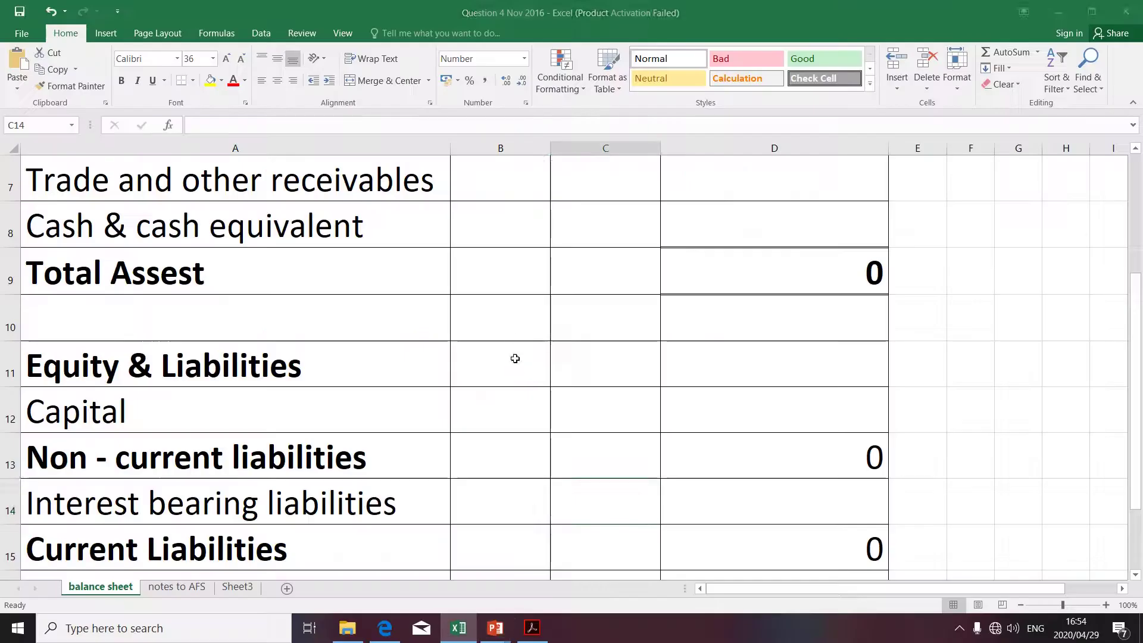
scroll(330, 210, "up", 2)
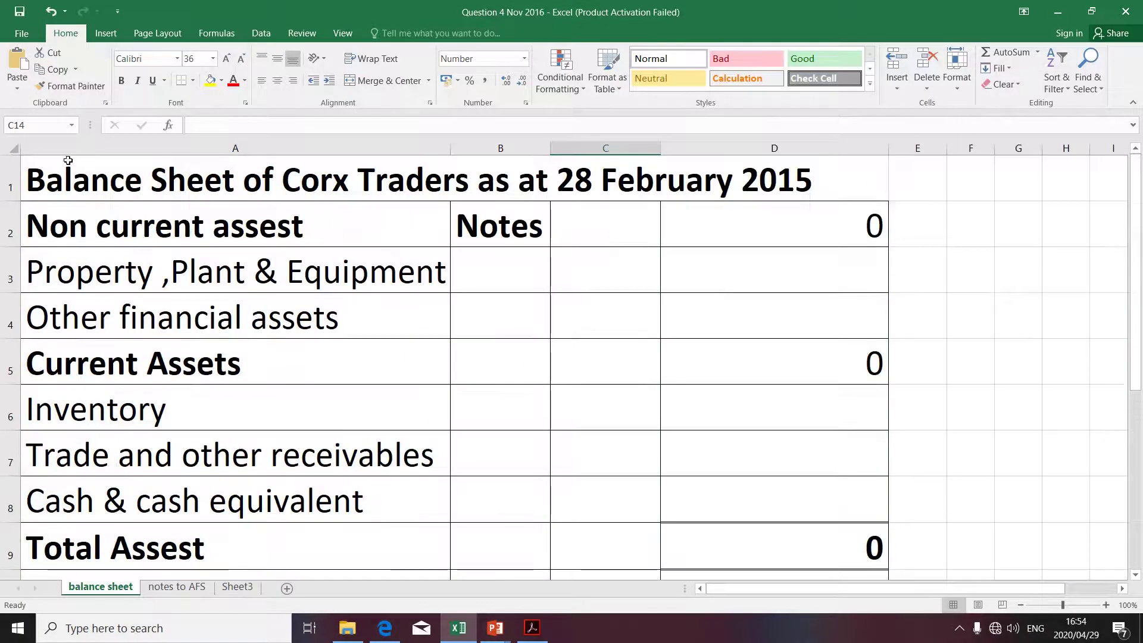
left_click(10, 150)
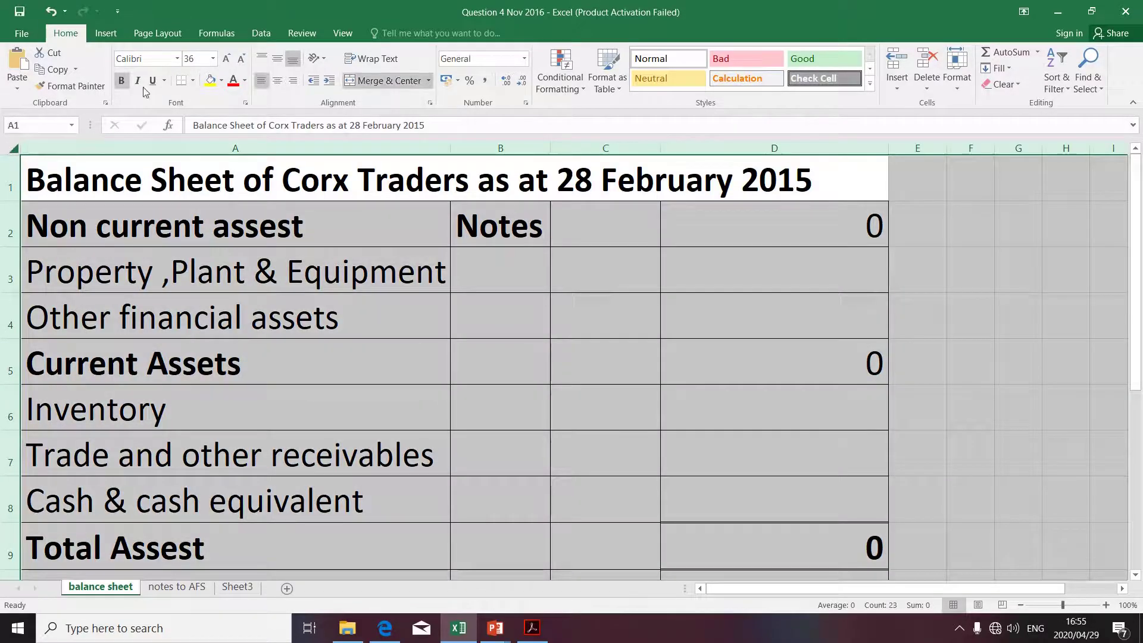
left_click(214, 60)
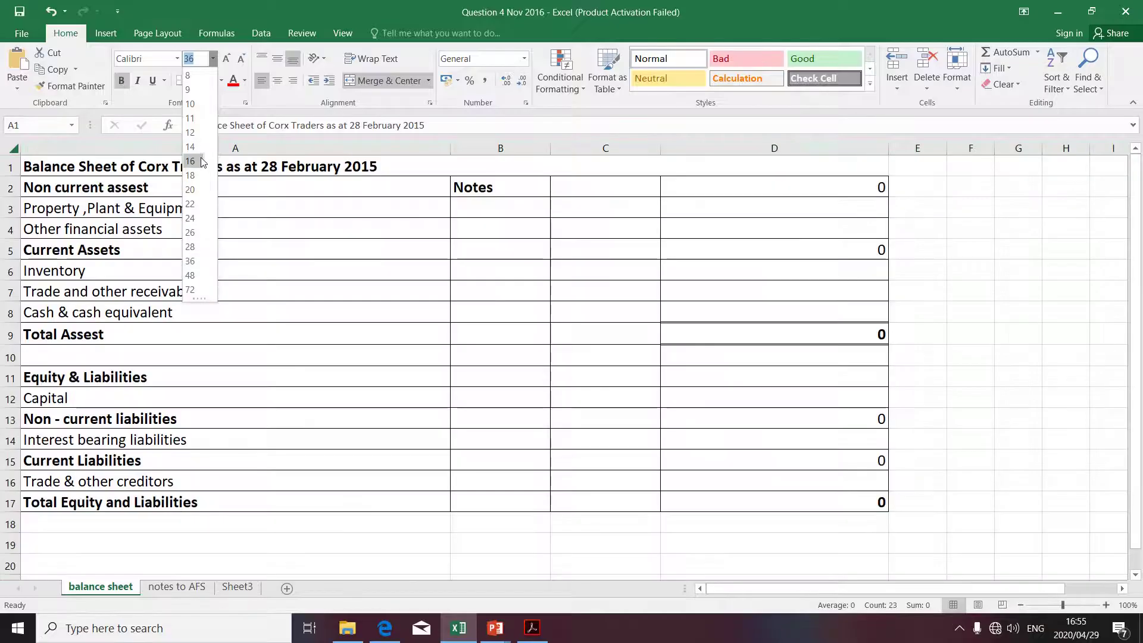
left_click(196, 148)
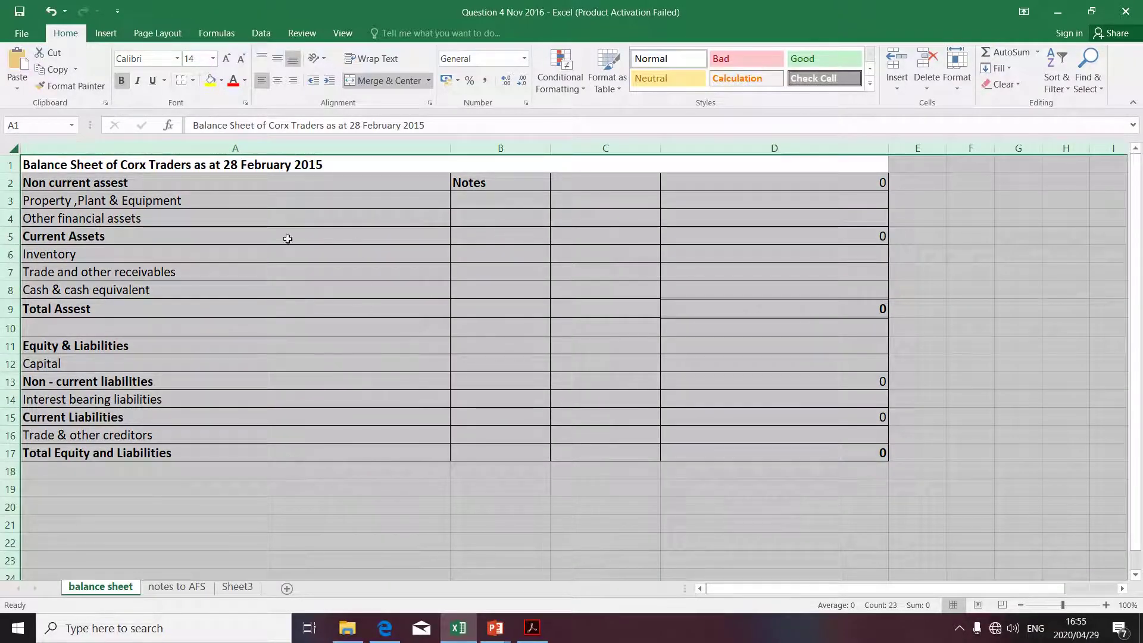
left_click(213, 59)
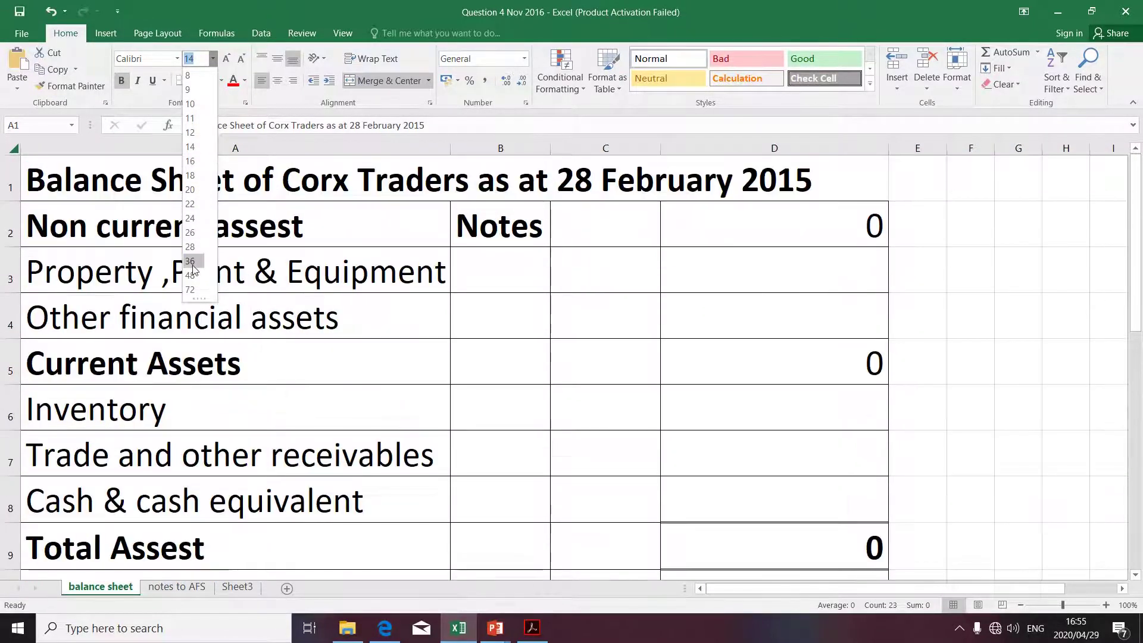
left_click(191, 261)
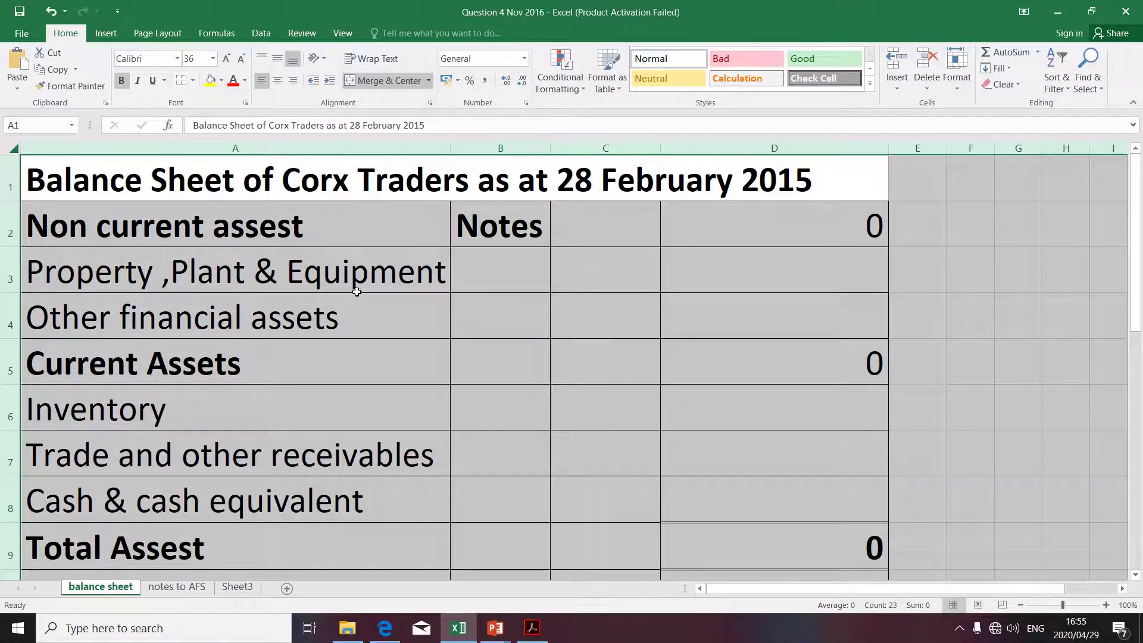
scroll(356, 290, "down", 1)
scroll(355, 288, "up", 1)
left_click(174, 275)
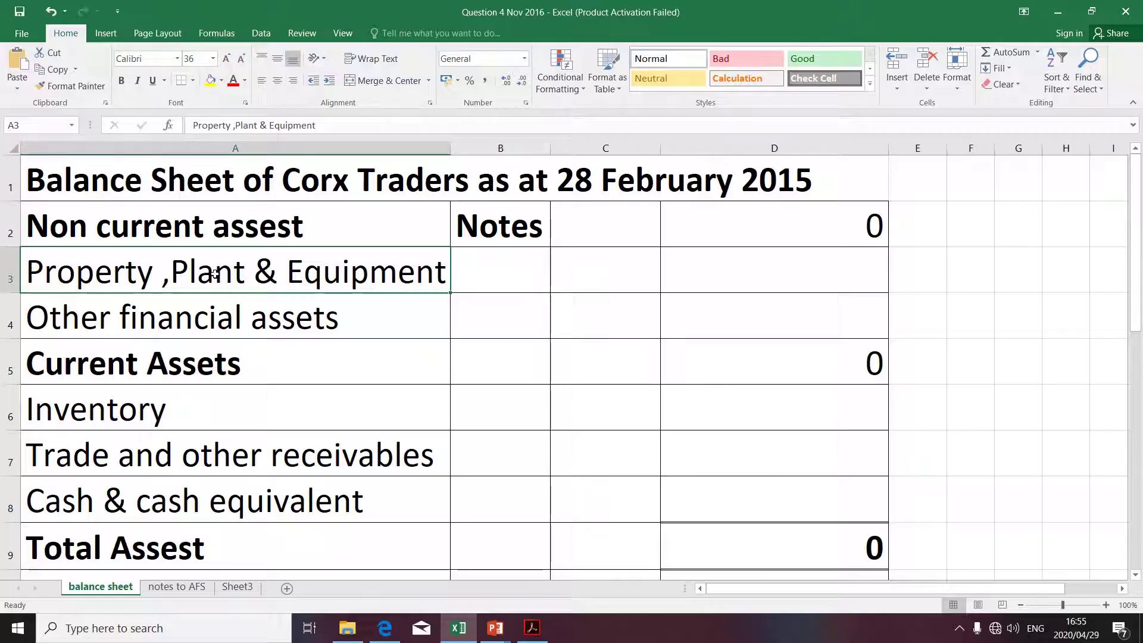
Step: Return to the balance sheet, select cell C3, then bring the question paper PDF forward
key("alt+Tab")
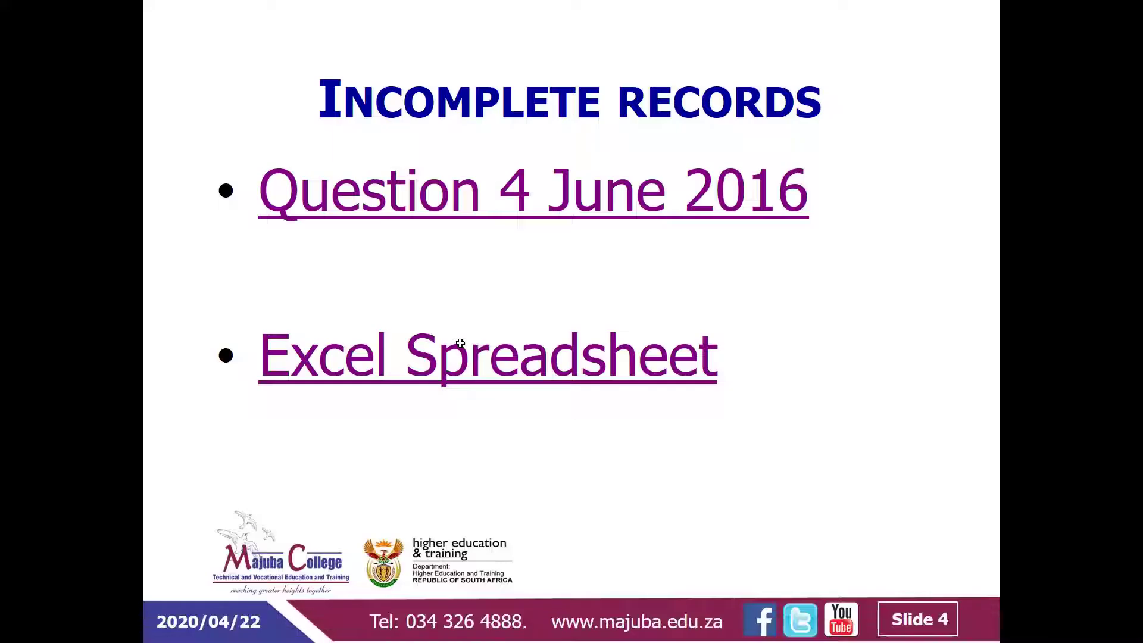
key("alt+Tab")
key("alt+Tab")
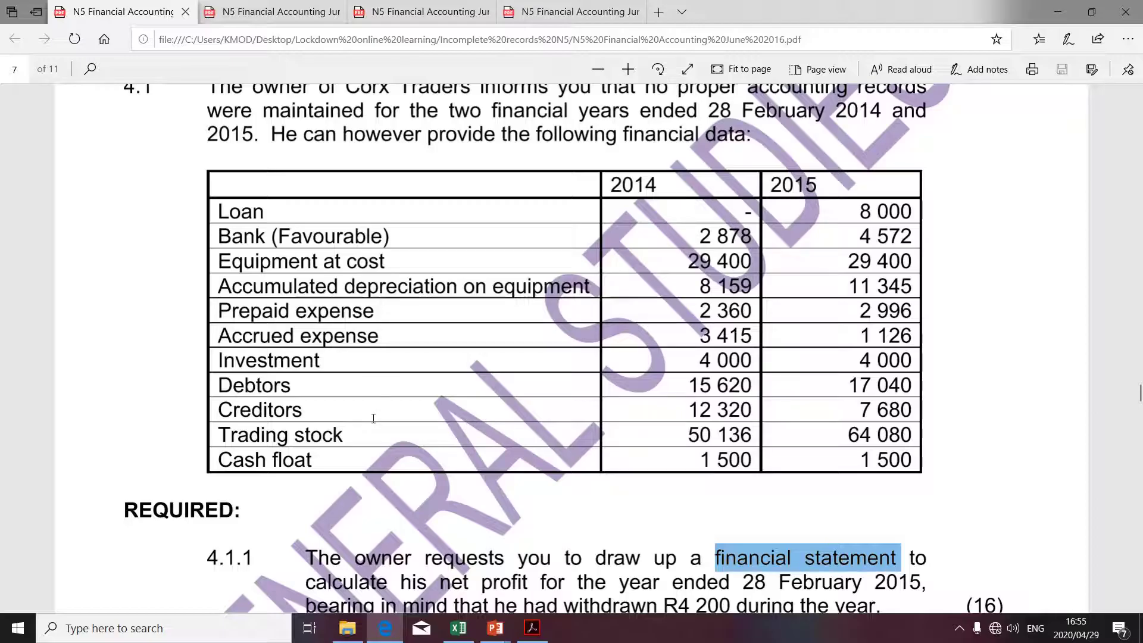
key("alt+Tab")
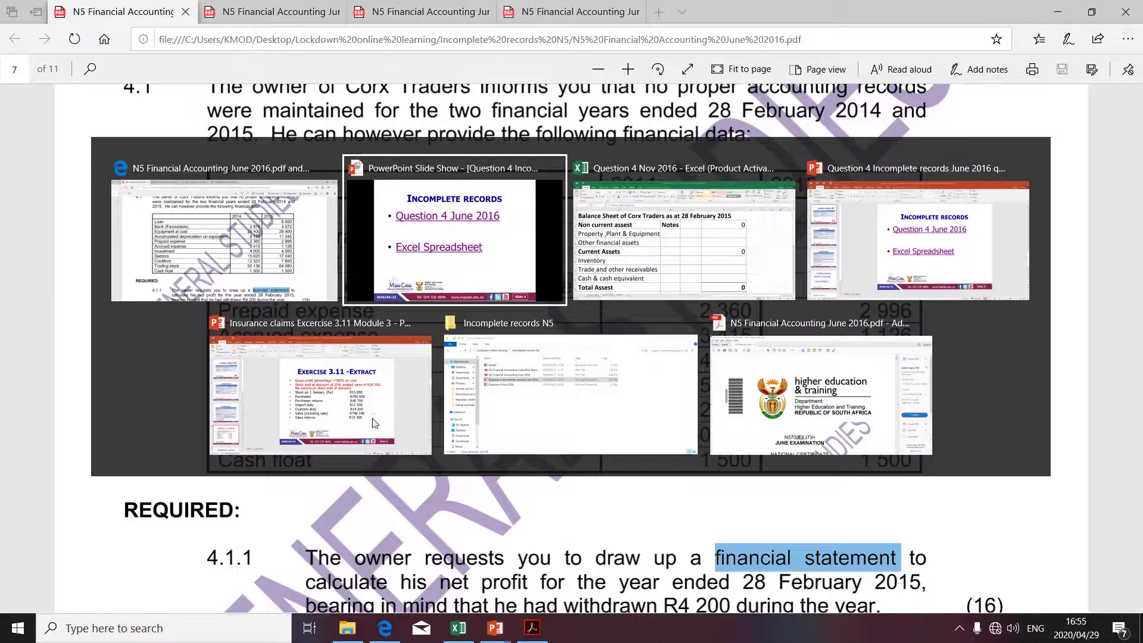
key("alt+Tab")
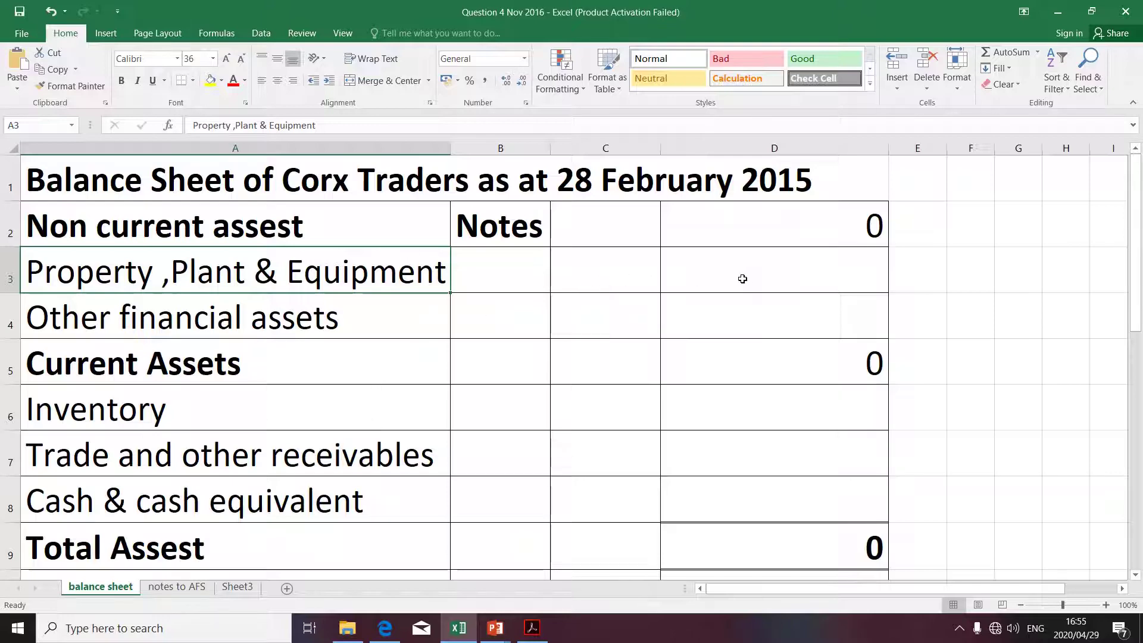
left_click(619, 289)
key("alt+Tab")
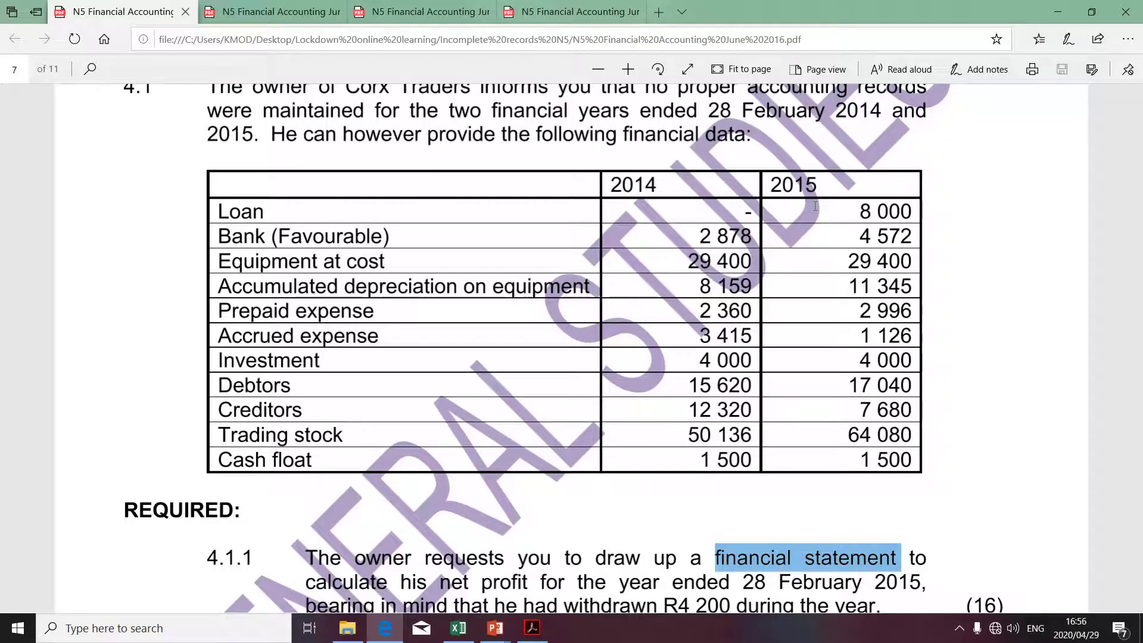
Step: Select the 2015 Loan amount 8 000 in the PDF table and go back to Excel
left_click(239, 214)
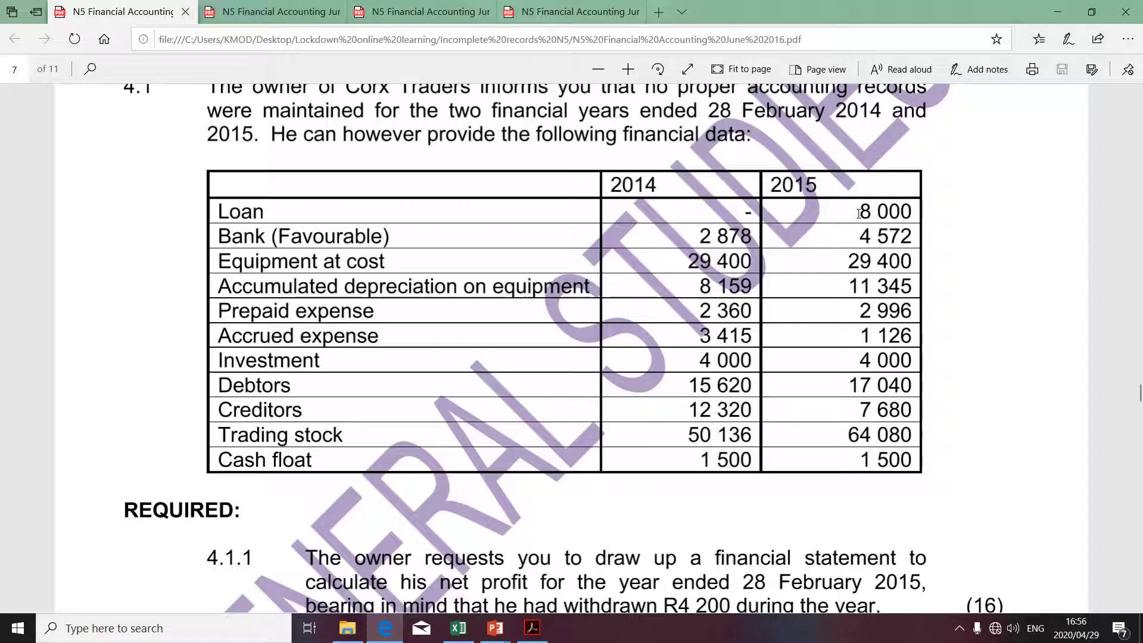
left_click_drag(859, 213, 906, 213)
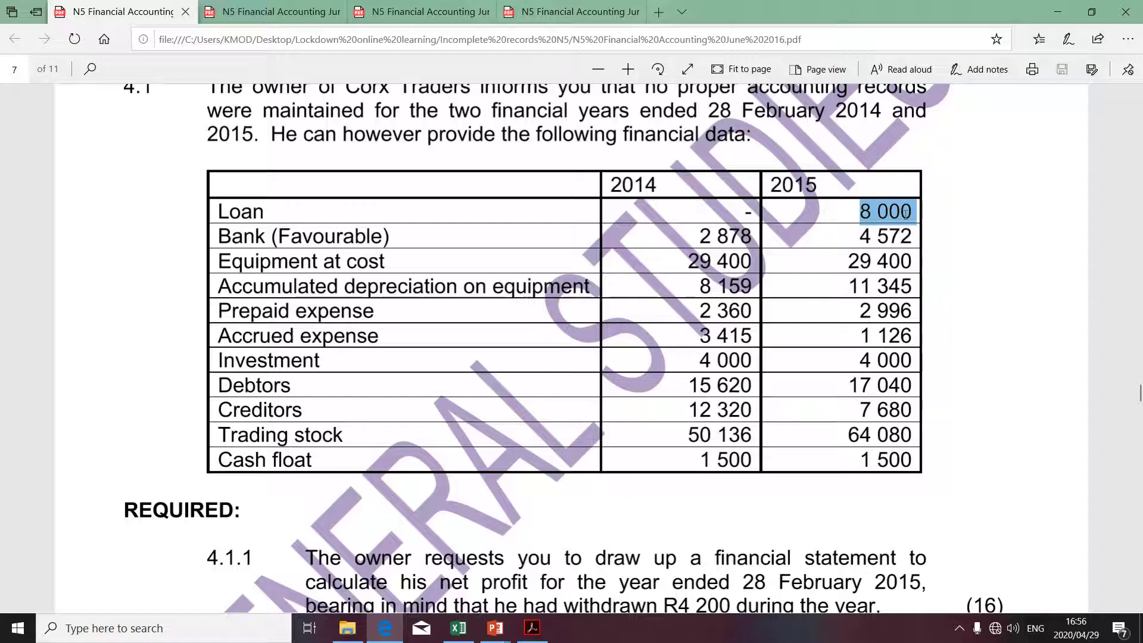
right_click(905, 213)
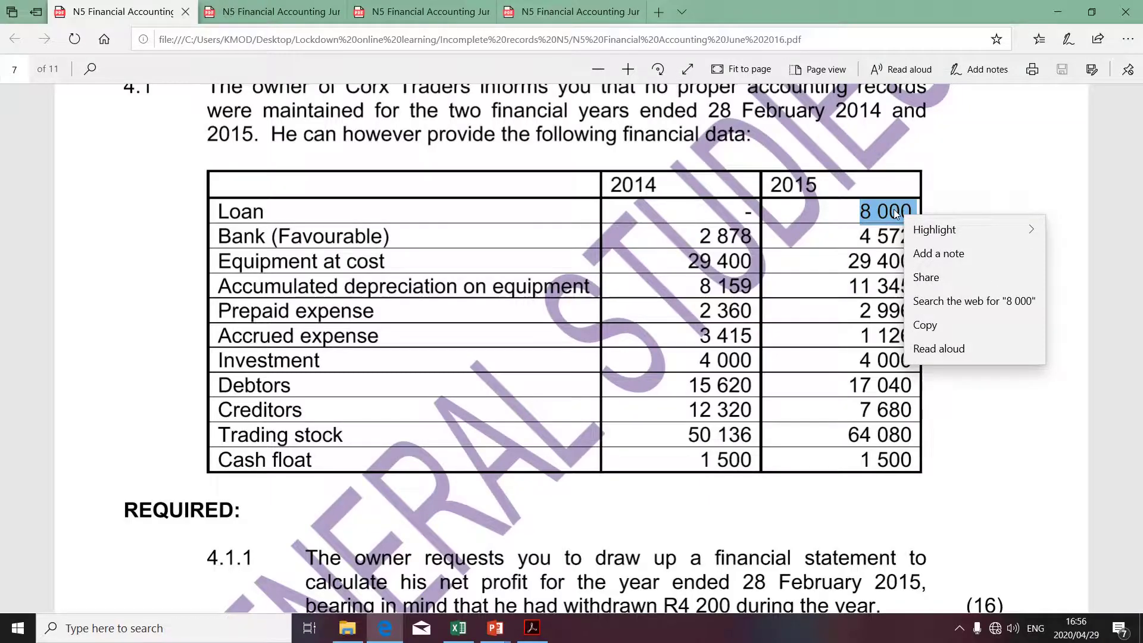
key("alt+Tab")
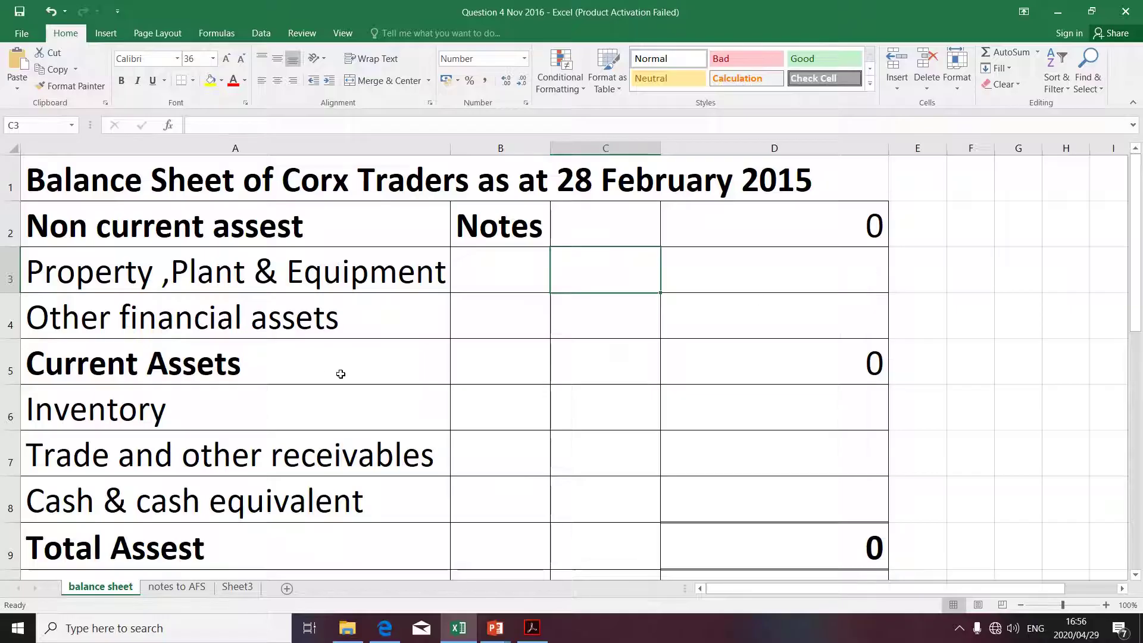
scroll(320, 372, "down", 3)
scroll(322, 373, "up", 1)
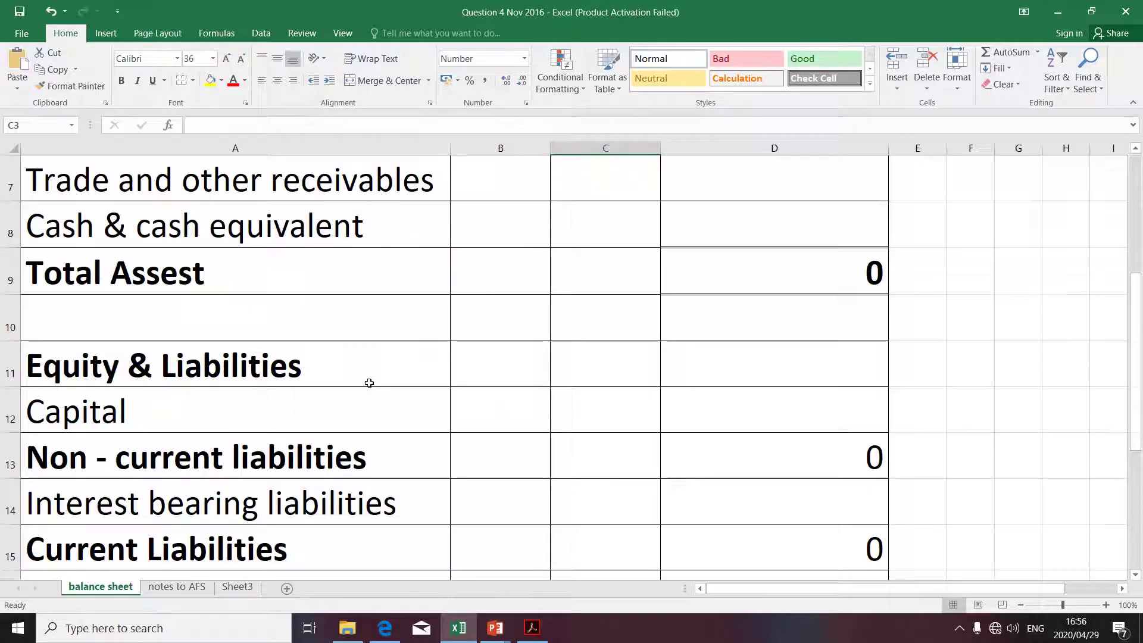
scroll(371, 382, "down", 1)
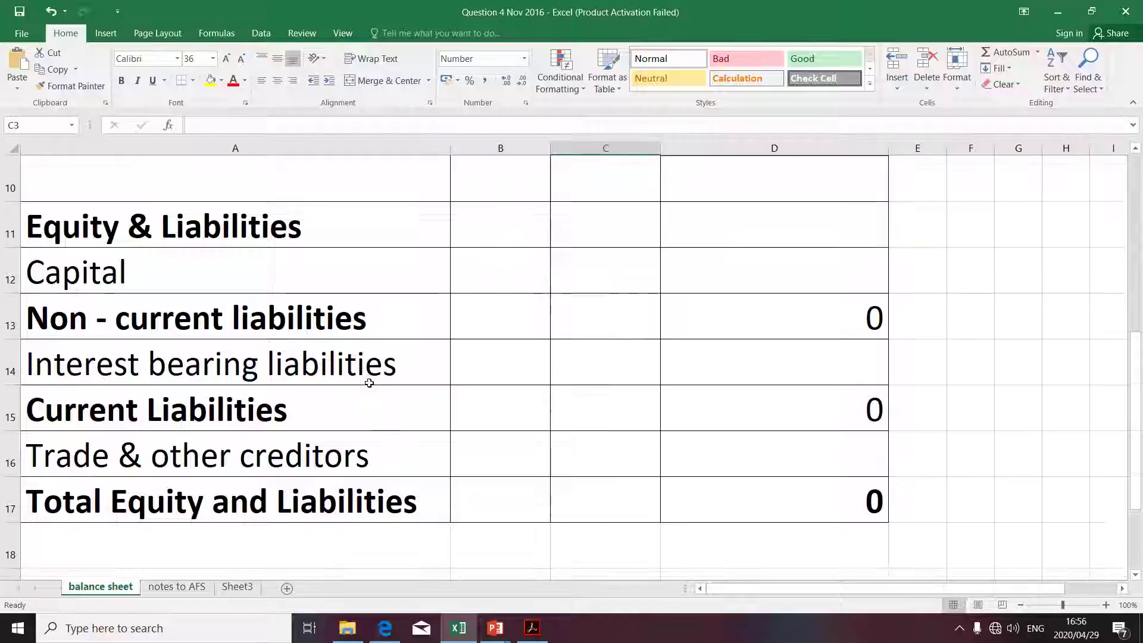
left_click(84, 317)
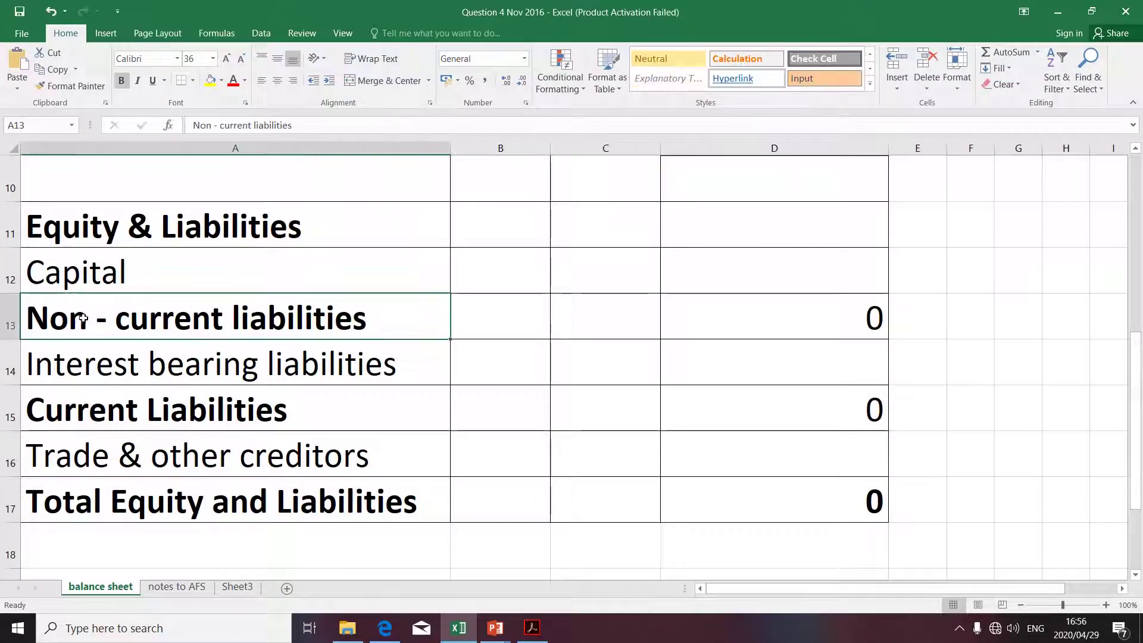
left_click(134, 410)
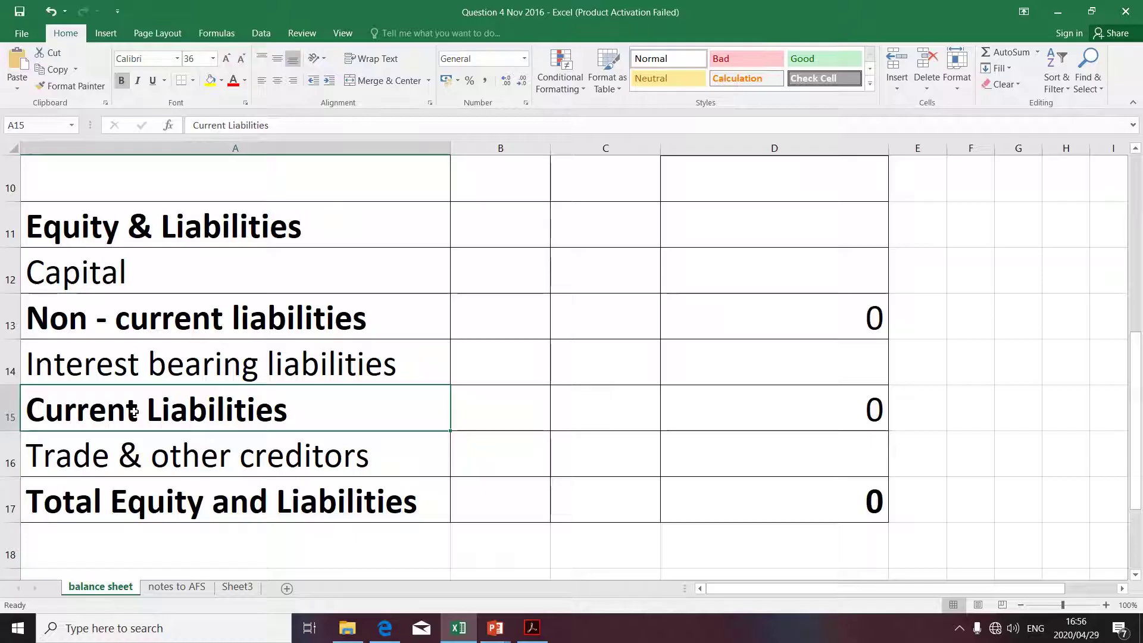
left_click(127, 372)
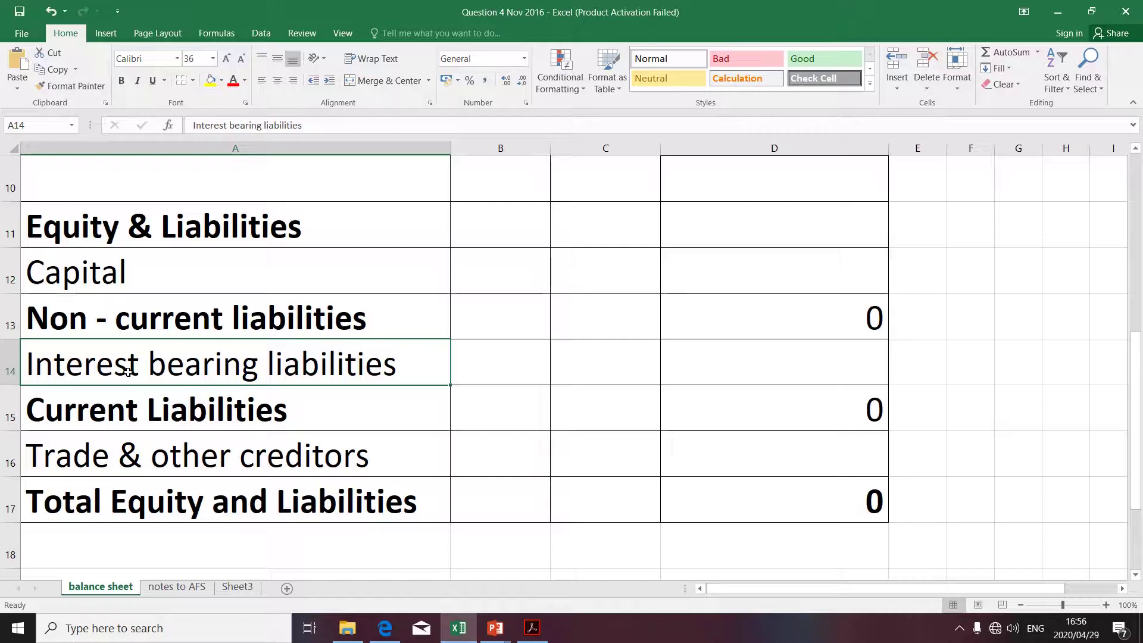
left_click(91, 332)
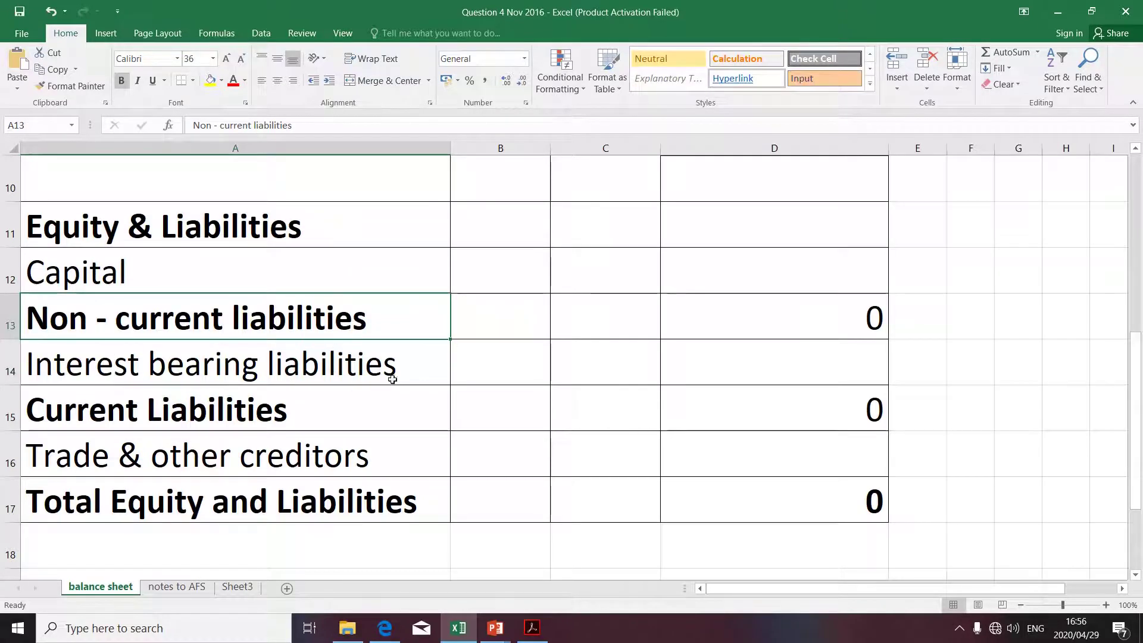
left_click(627, 371)
scroll(627, 371, "up", 3)
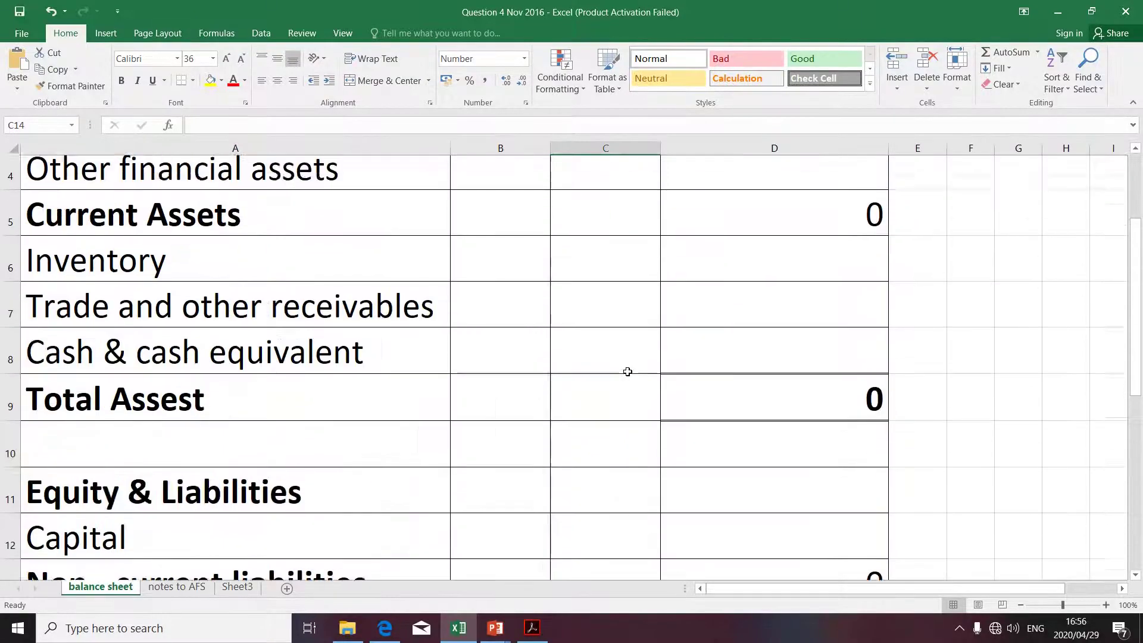
left_click(607, 148)
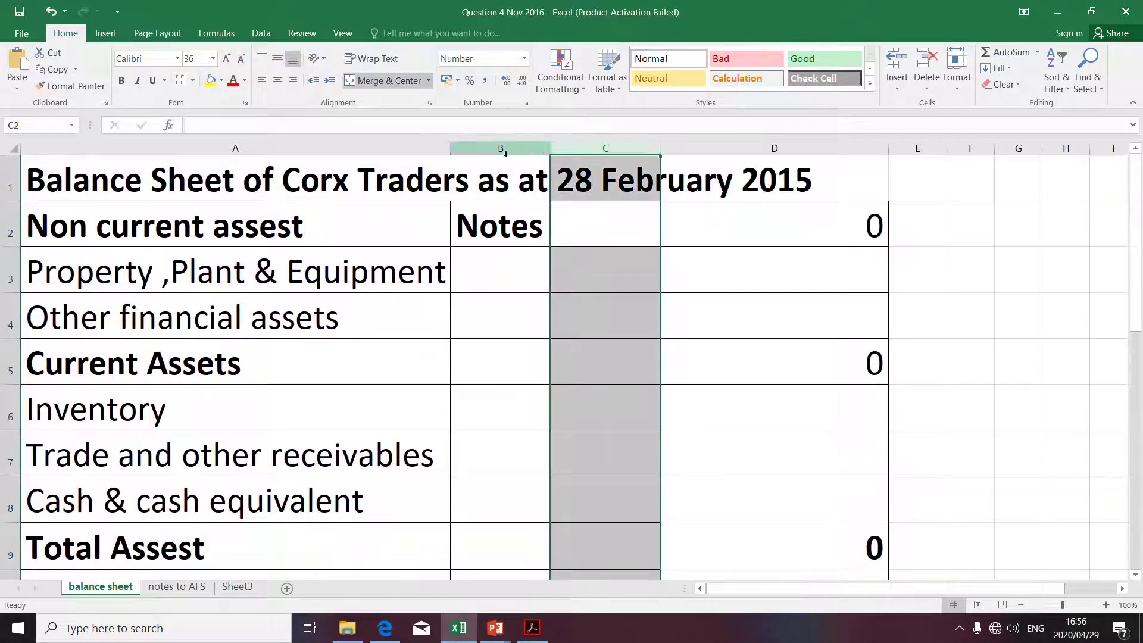
left_click(488, 147)
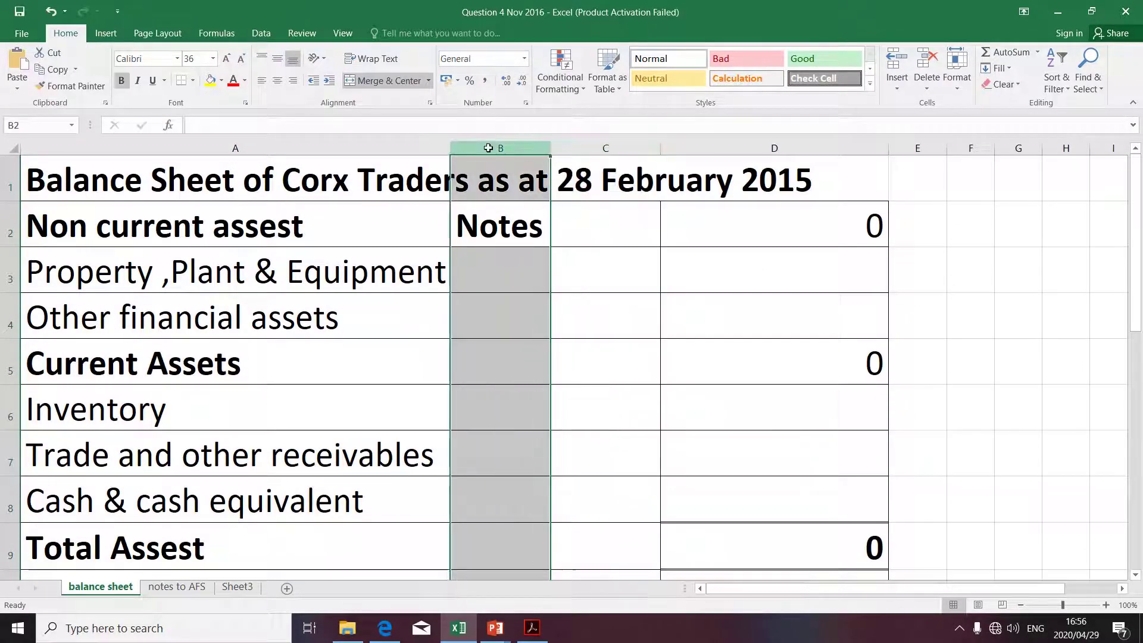
left_click(615, 149)
scroll(597, 357, "down", 4)
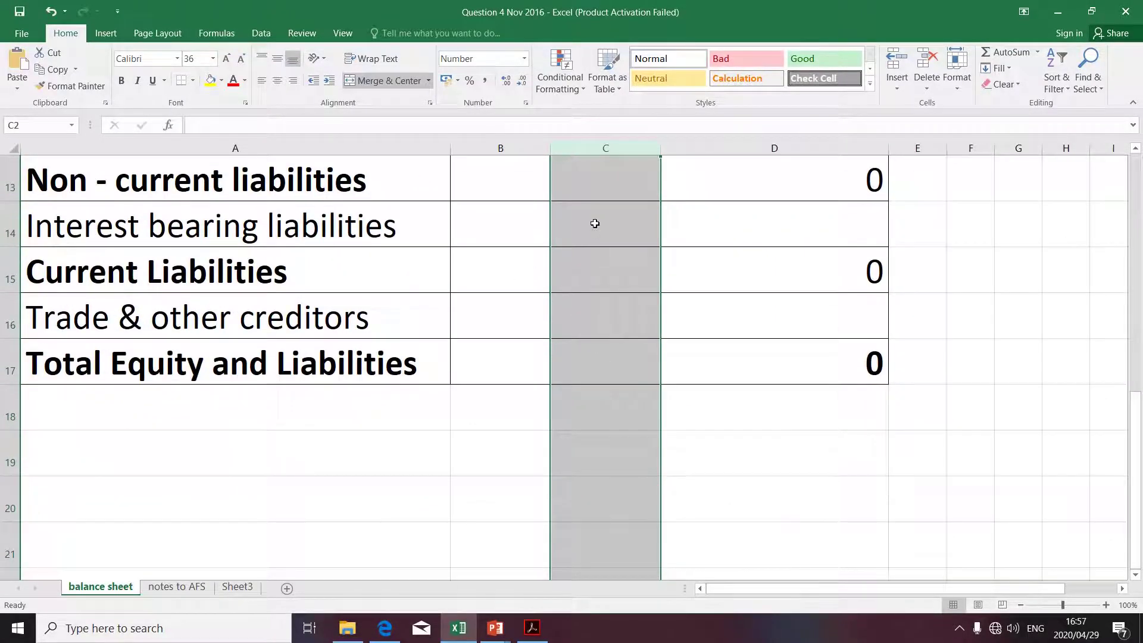
left_click(595, 223)
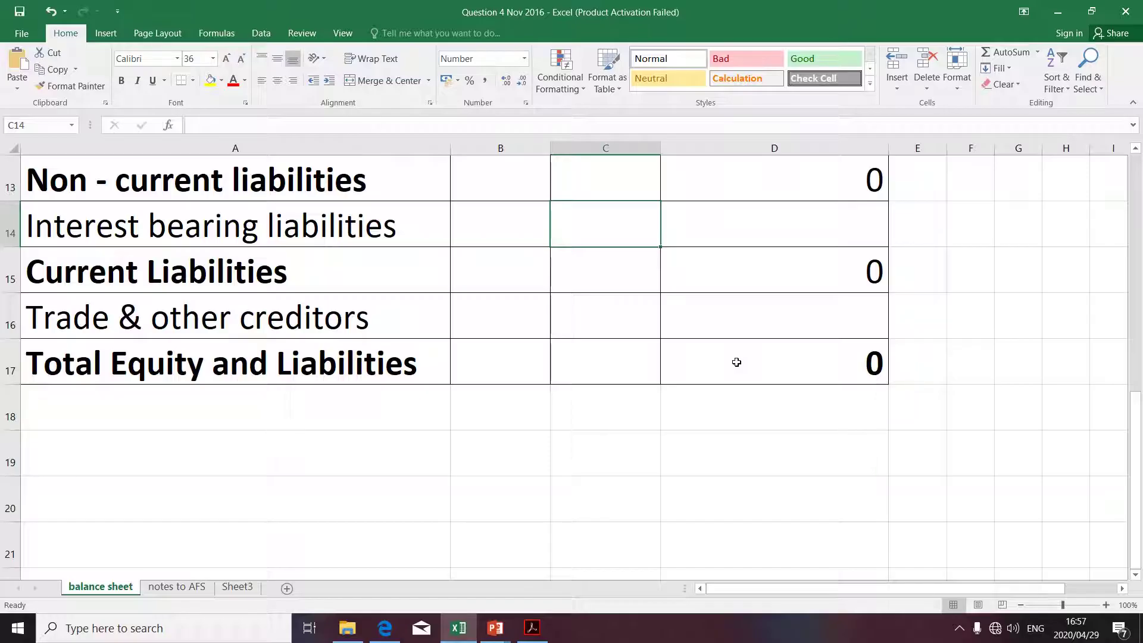
Step: Enter 8000 as the loan amount in C14
type("2 996")
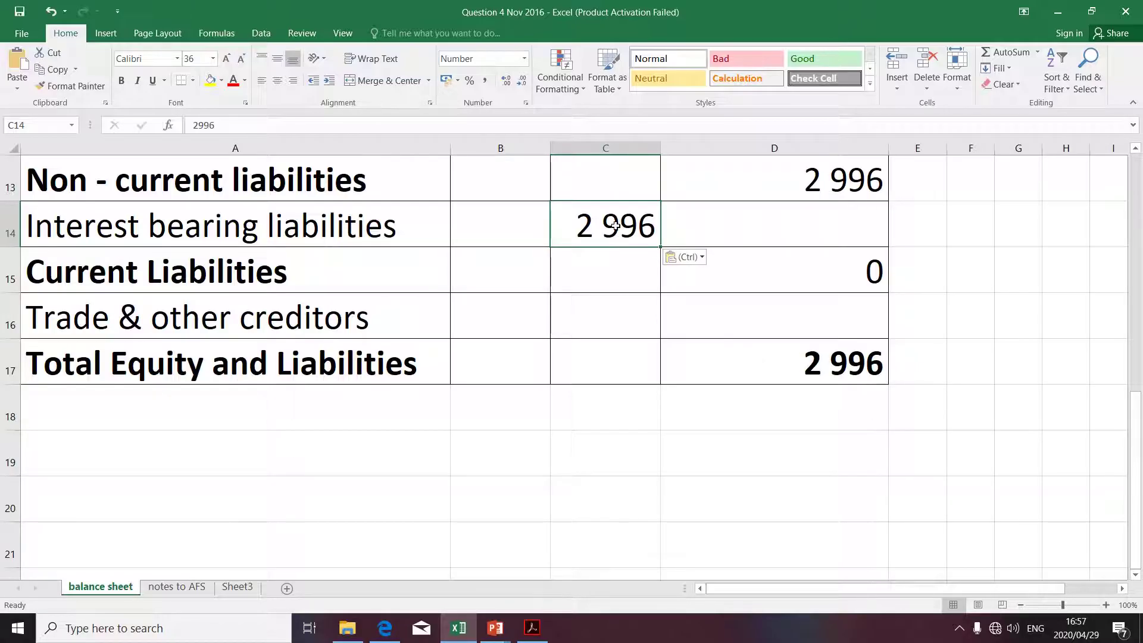
type("8000")
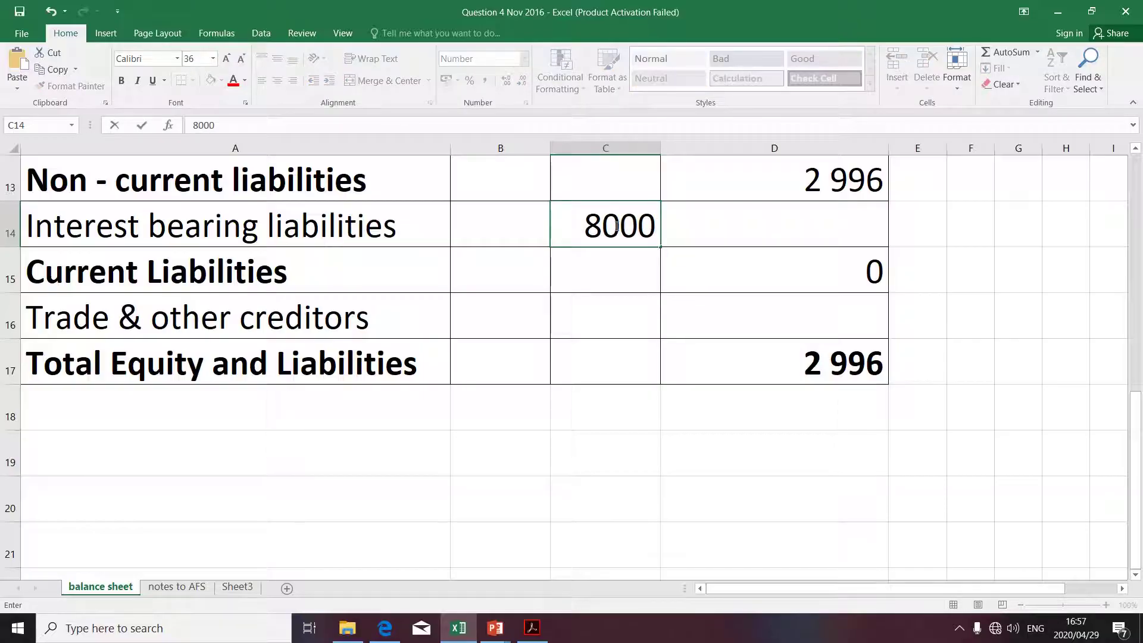
key("Return")
Step: Copy the 2015 Bank amount 4 572 into the Cash & cash equivalent cell
key("alt+Tab")
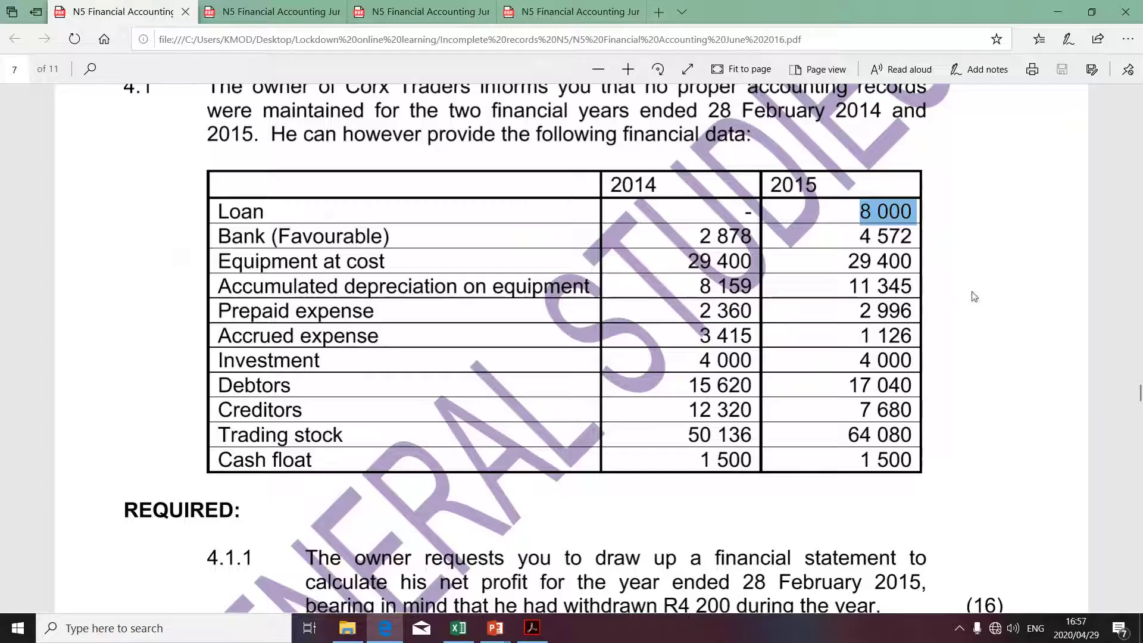
left_click_drag(857, 235, 907, 236)
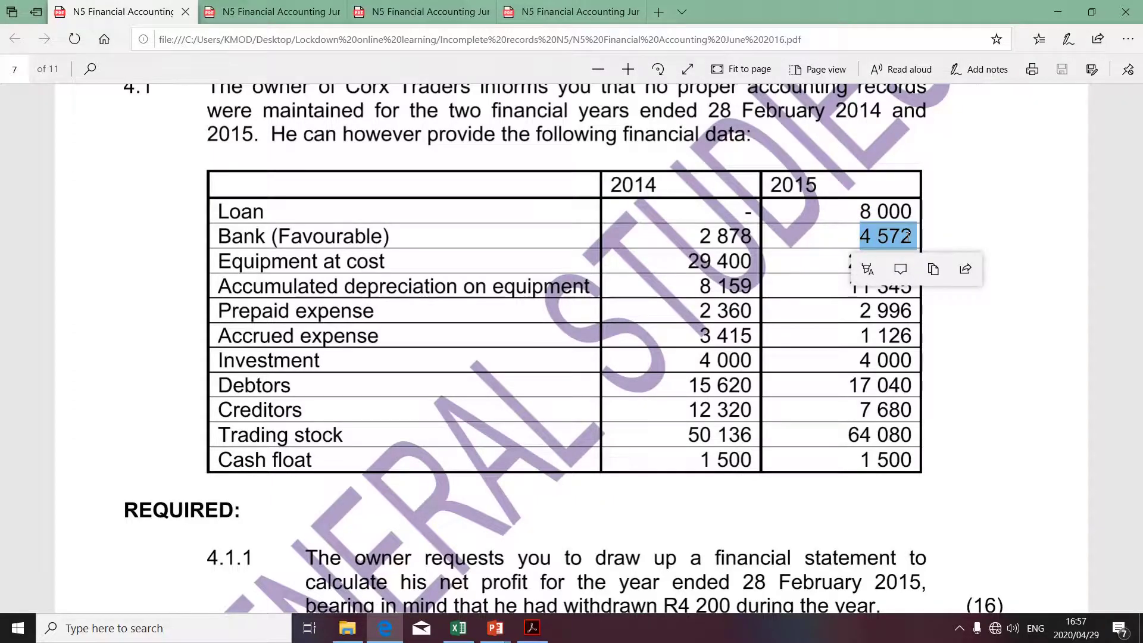
key("alt+Tab")
scroll(594, 233, "up", 3)
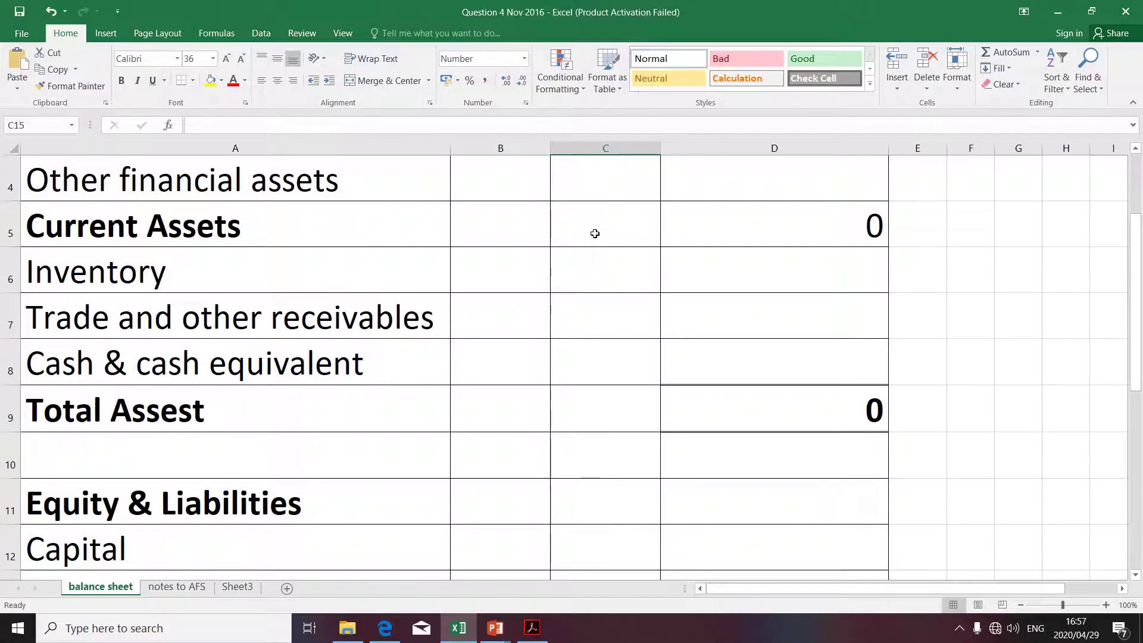
left_click(197, 269)
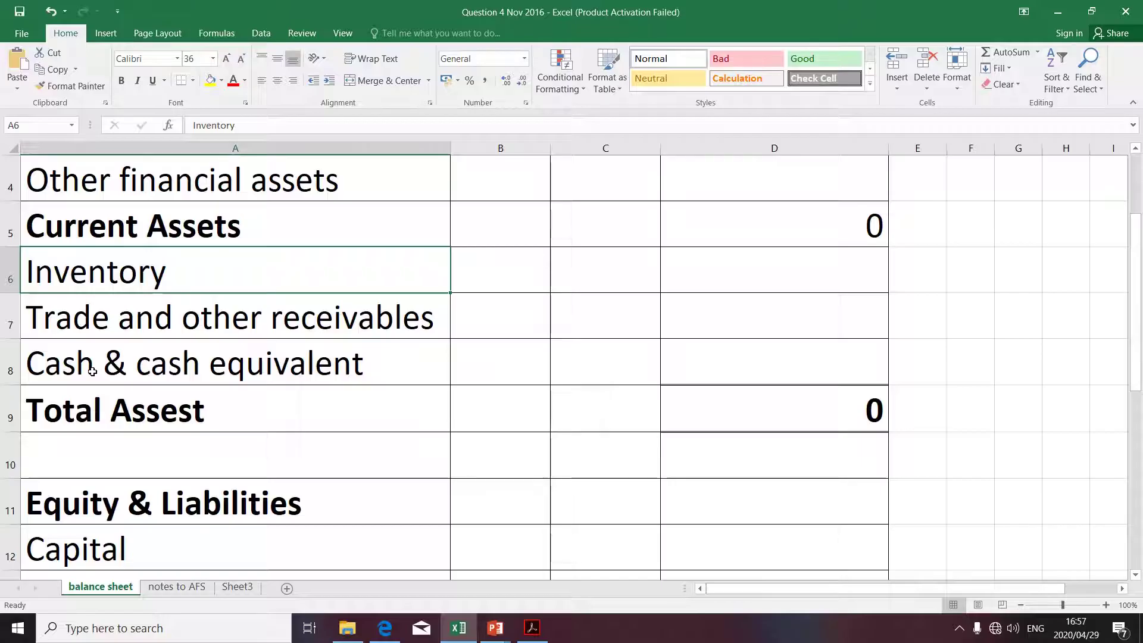
left_click(588, 375)
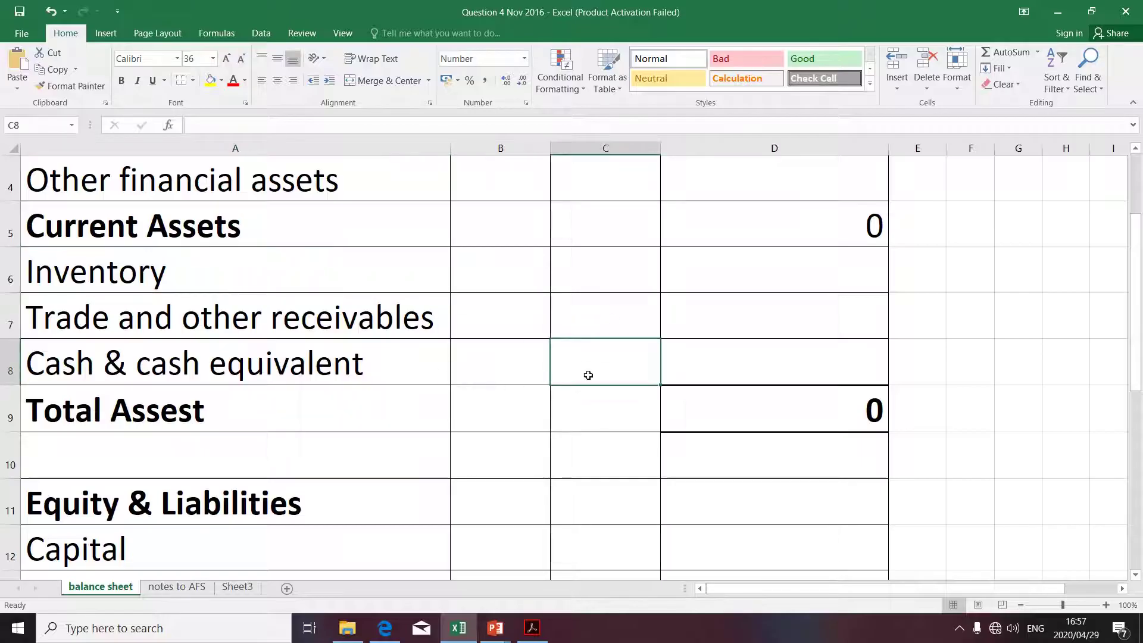
type("4572")
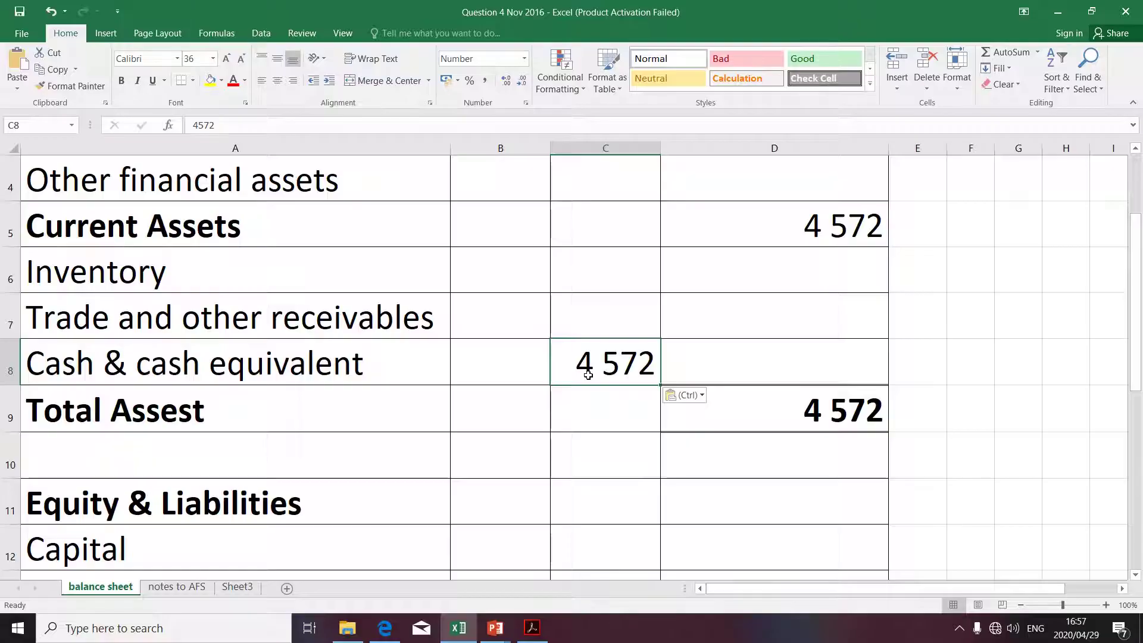
Step: Select the 2015 Equipment at cost figure 29 400 in the PDF
key("alt+Tab")
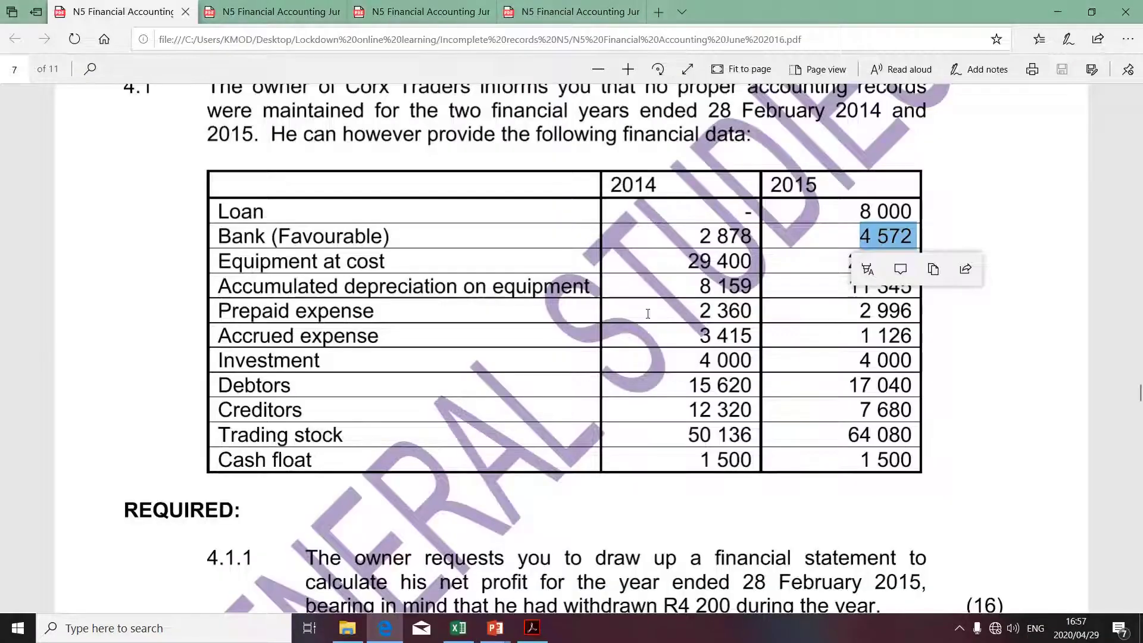
left_click(799, 263)
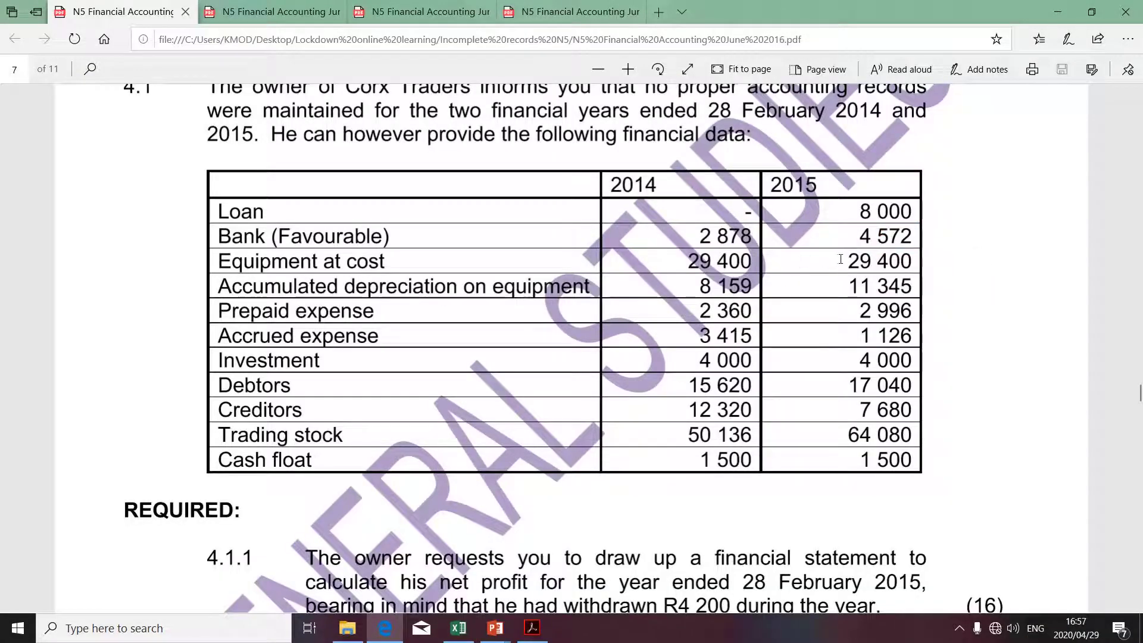
left_click_drag(840, 260, 905, 260)
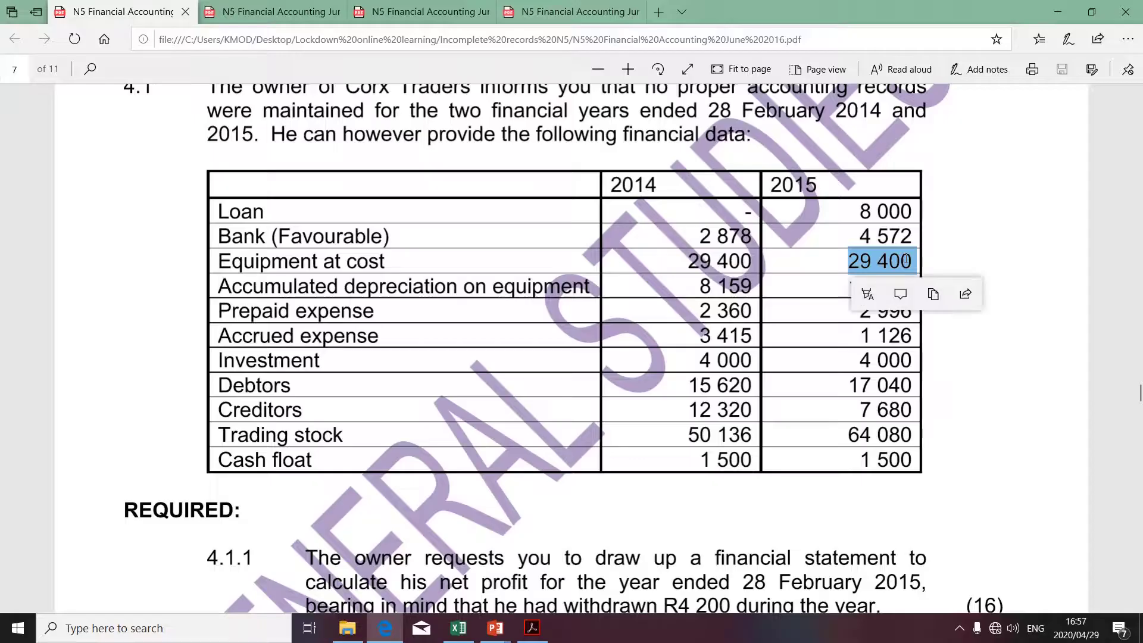
key("alt+Tab")
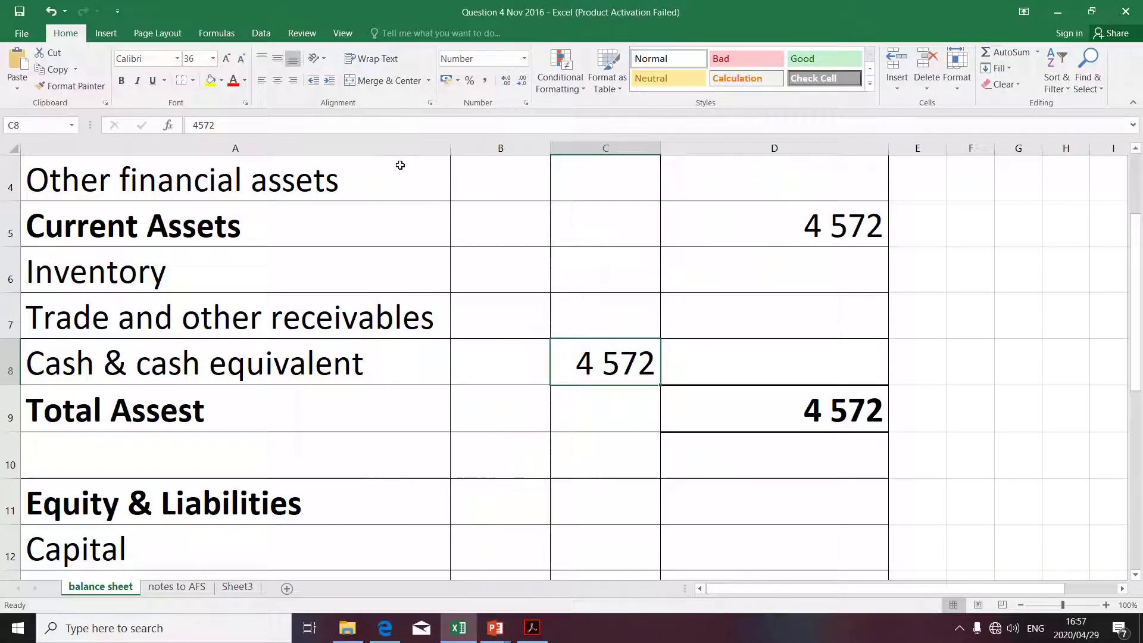
Step: Paste 29 400 into Property, Plant & Equipment and select the 11 345 accumulated depreciation
scroll(398, 164, "up", 1)
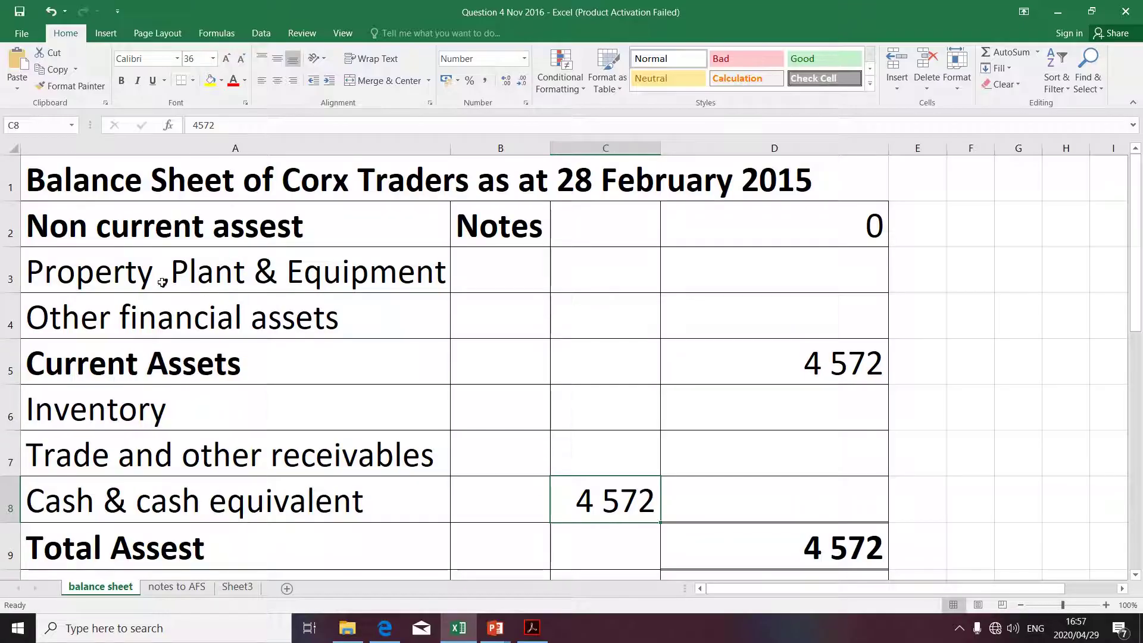
left_click(583, 267)
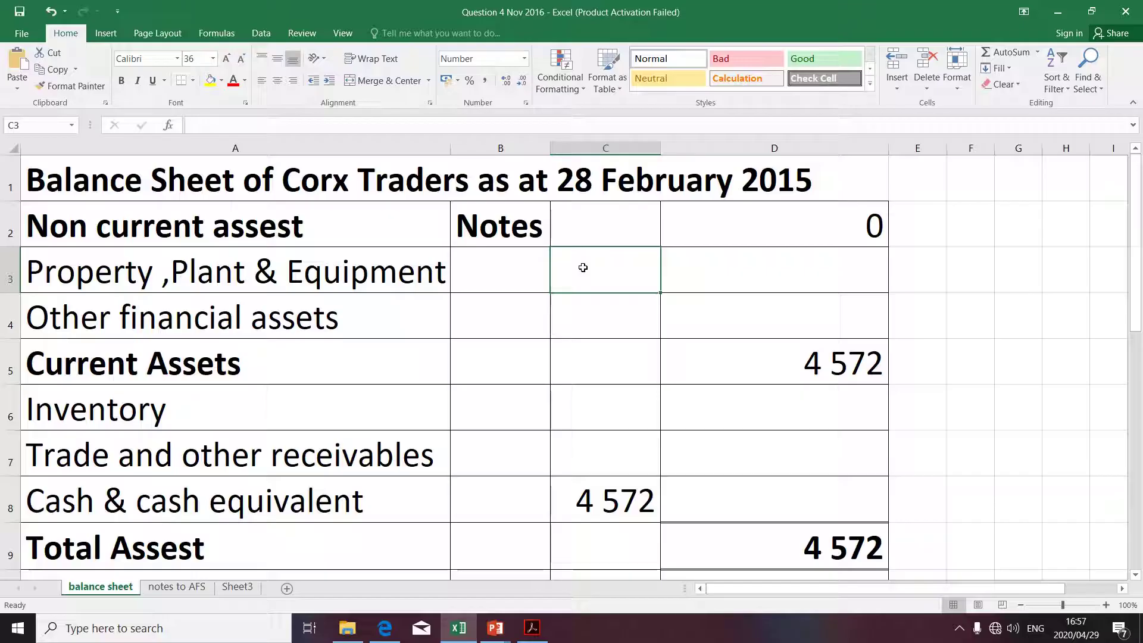
type("29400")
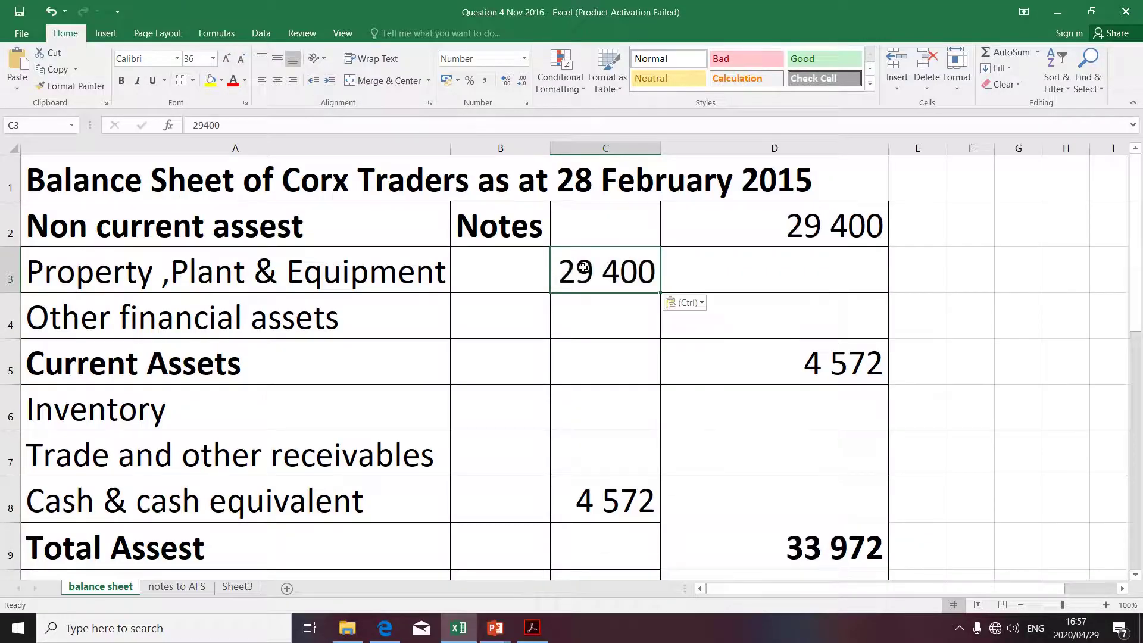
key("alt+Tab")
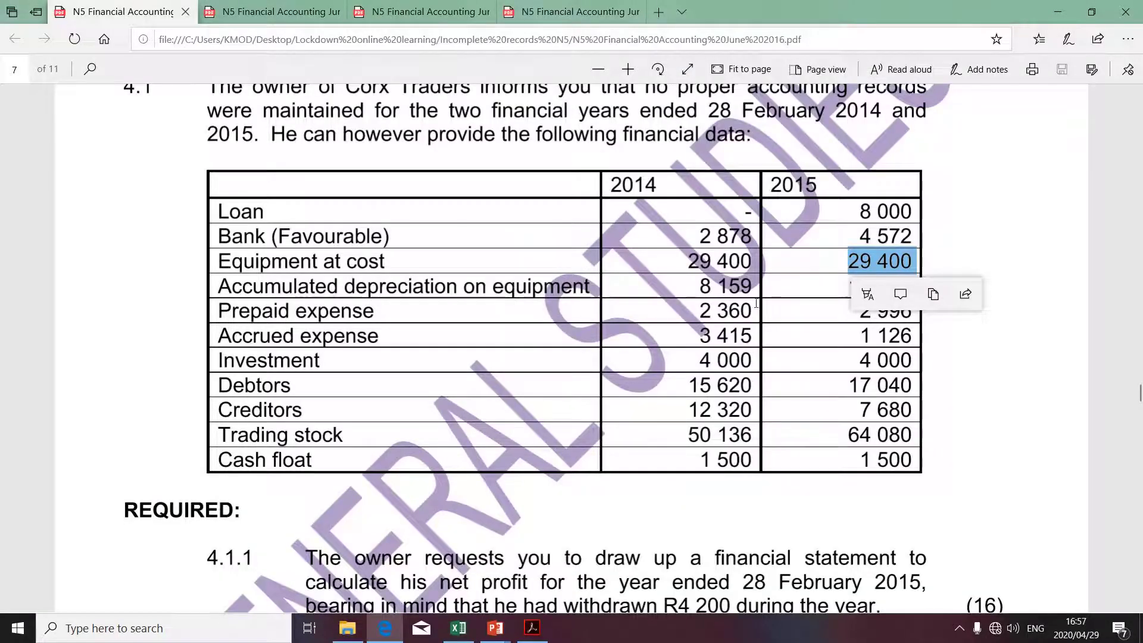
left_click(772, 289)
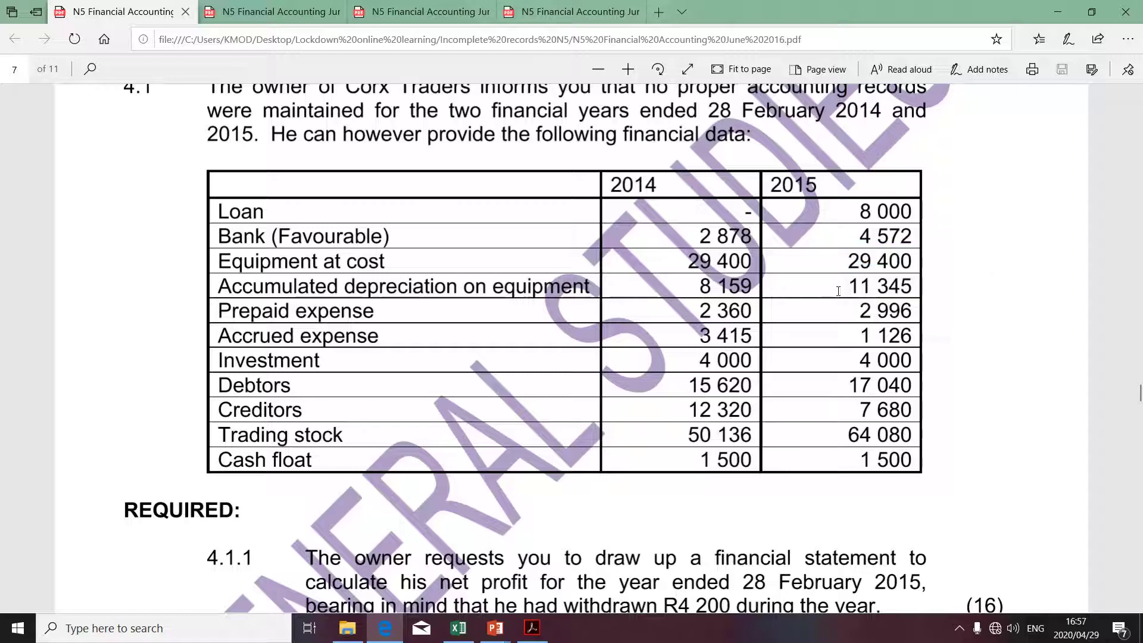
left_click_drag(852, 286, 905, 284)
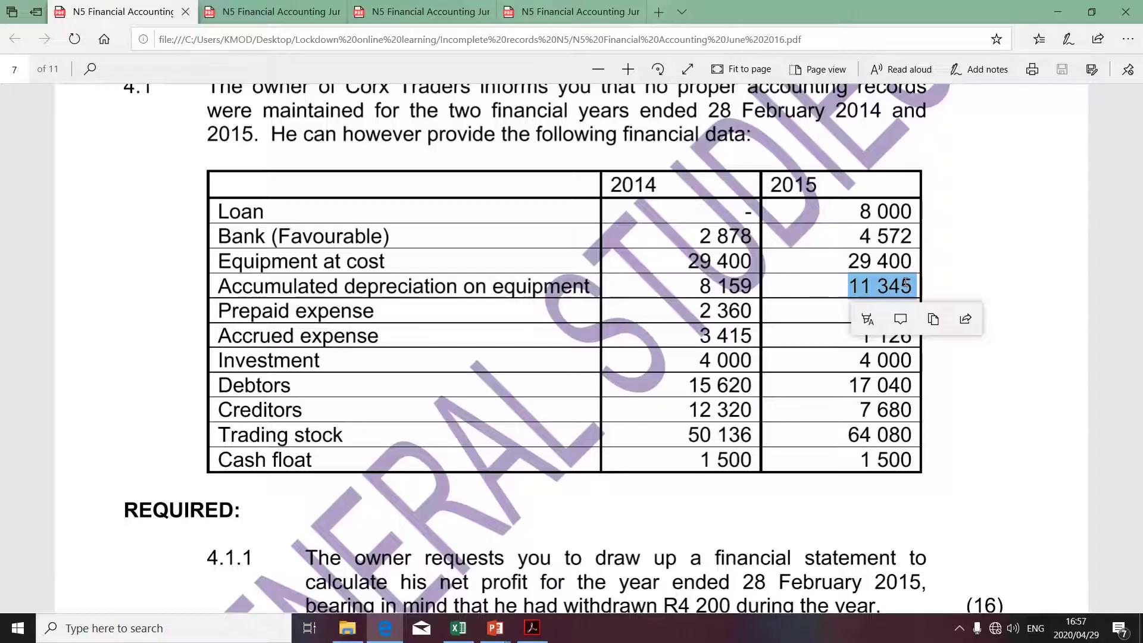
key("alt+Tab")
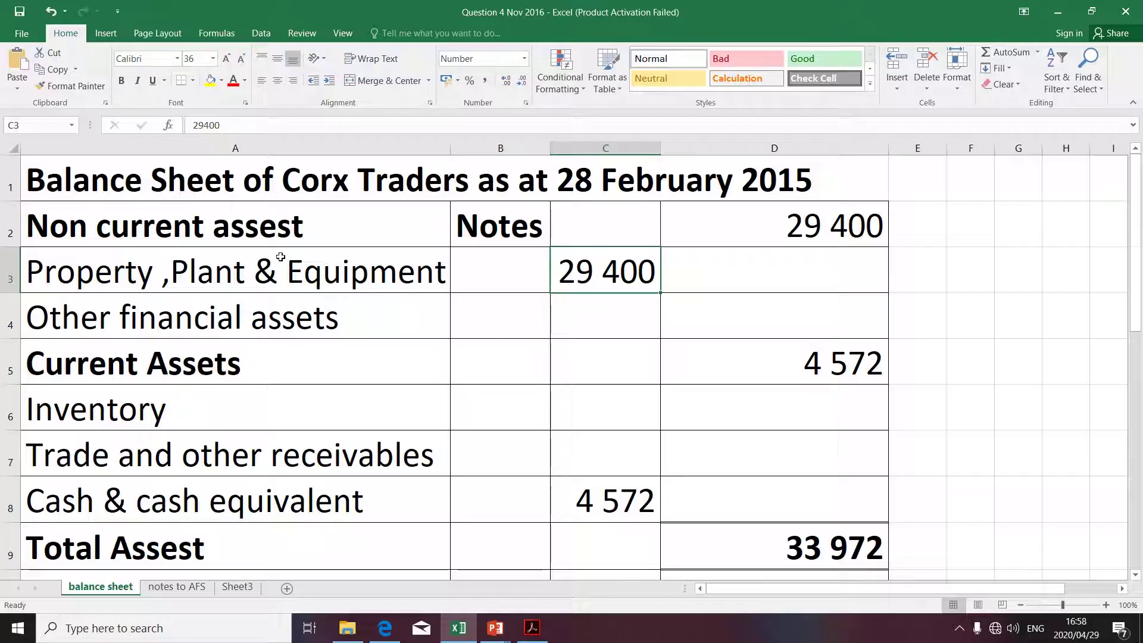
left_click(193, 125)
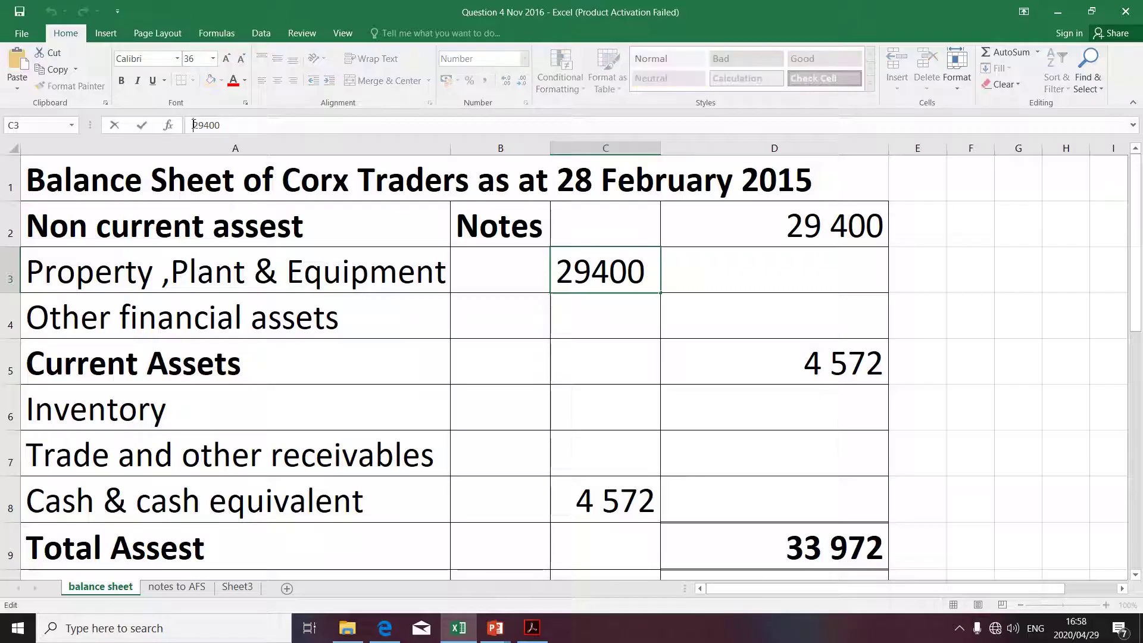
type("=")
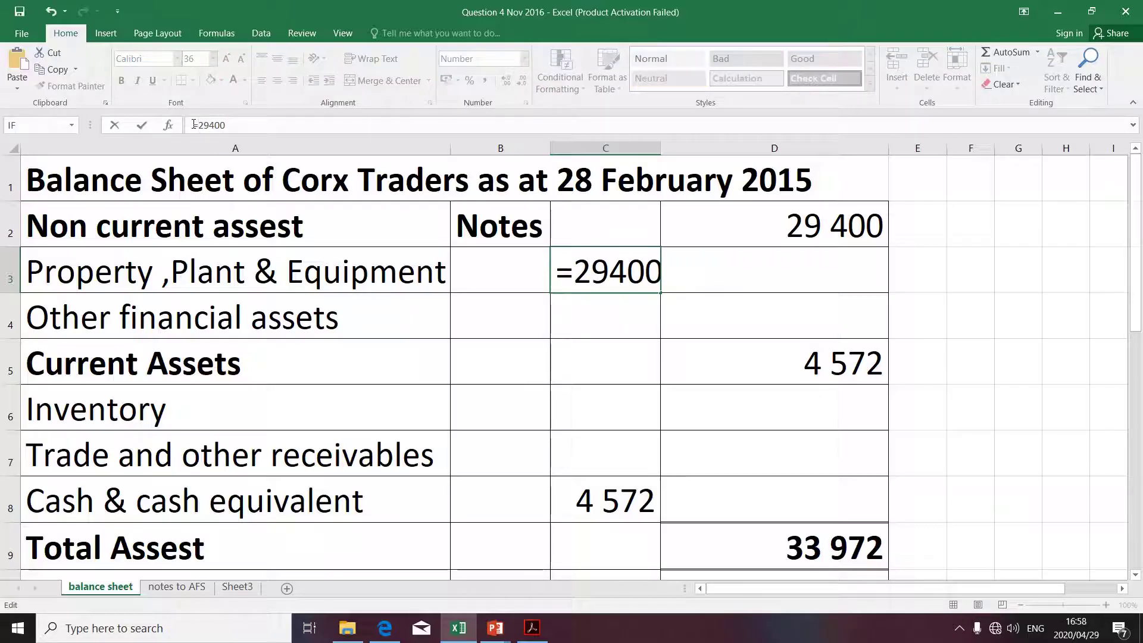
left_click(227, 124)
type("-")
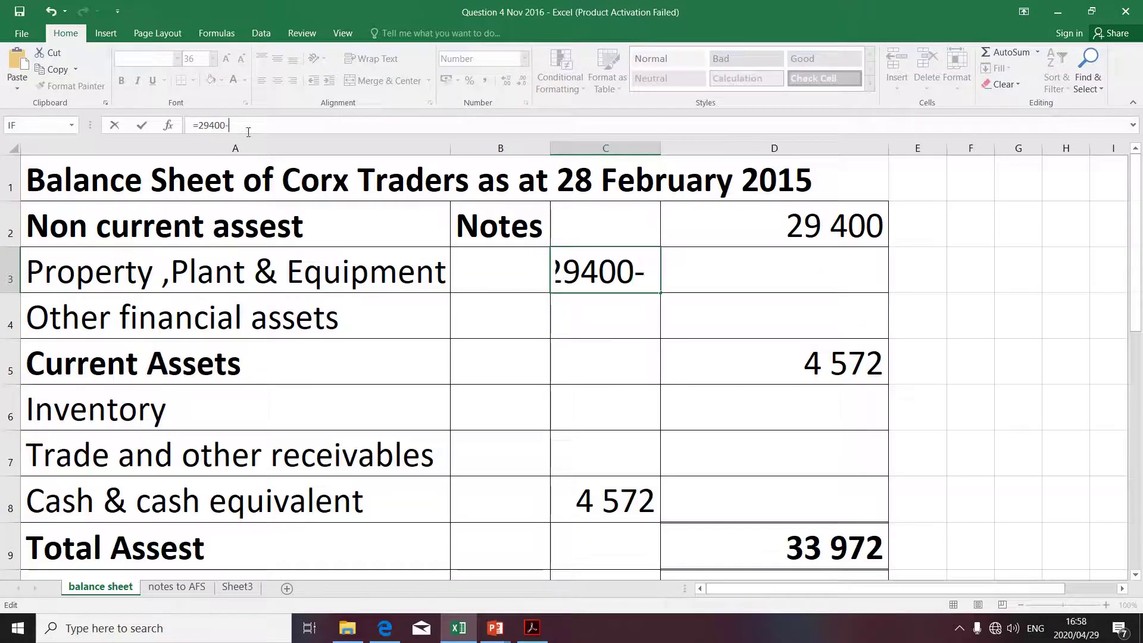
type("11 345")
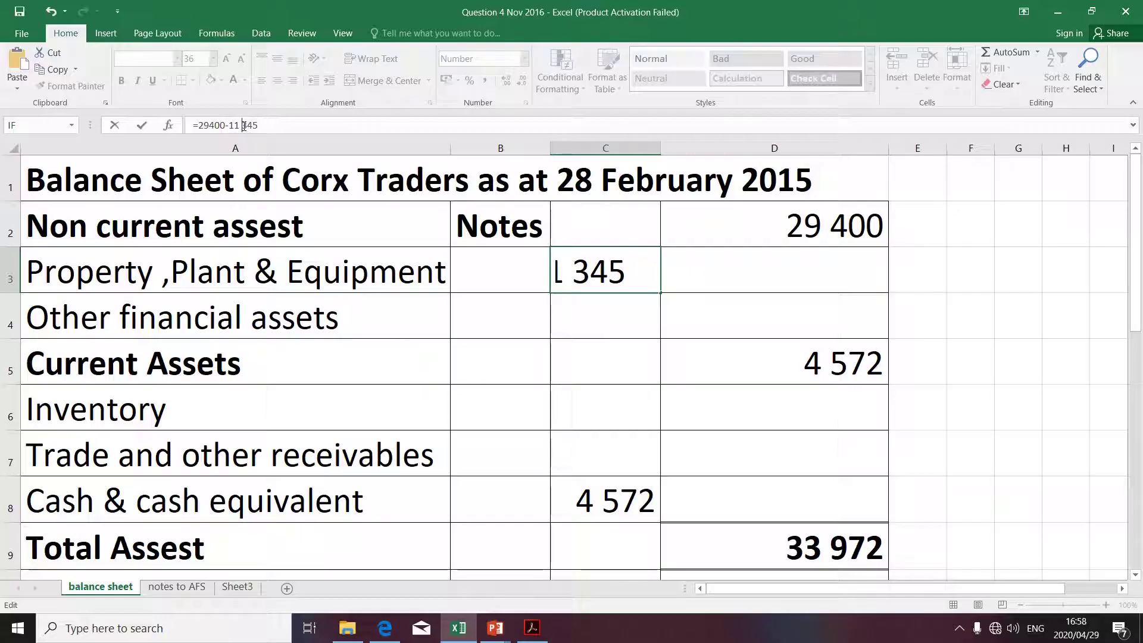
left_click(244, 125)
key("BackSpace")
key("Return")
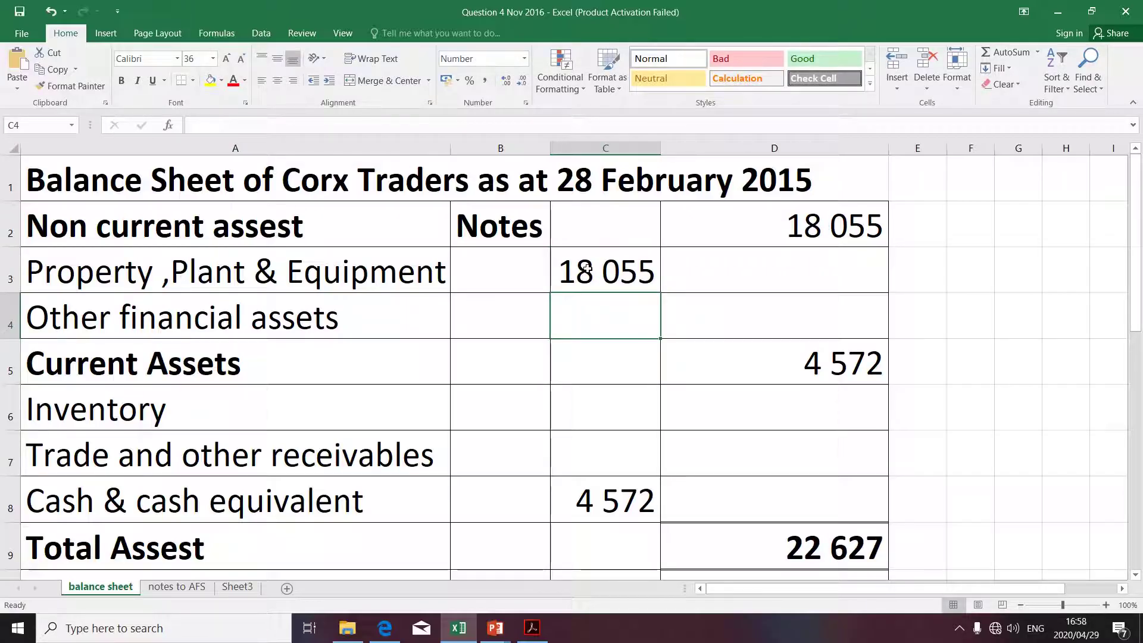
Step: Copy the 2015 prepaid expense 2 996 into the Trade and other receivables cell
key("alt+Tab")
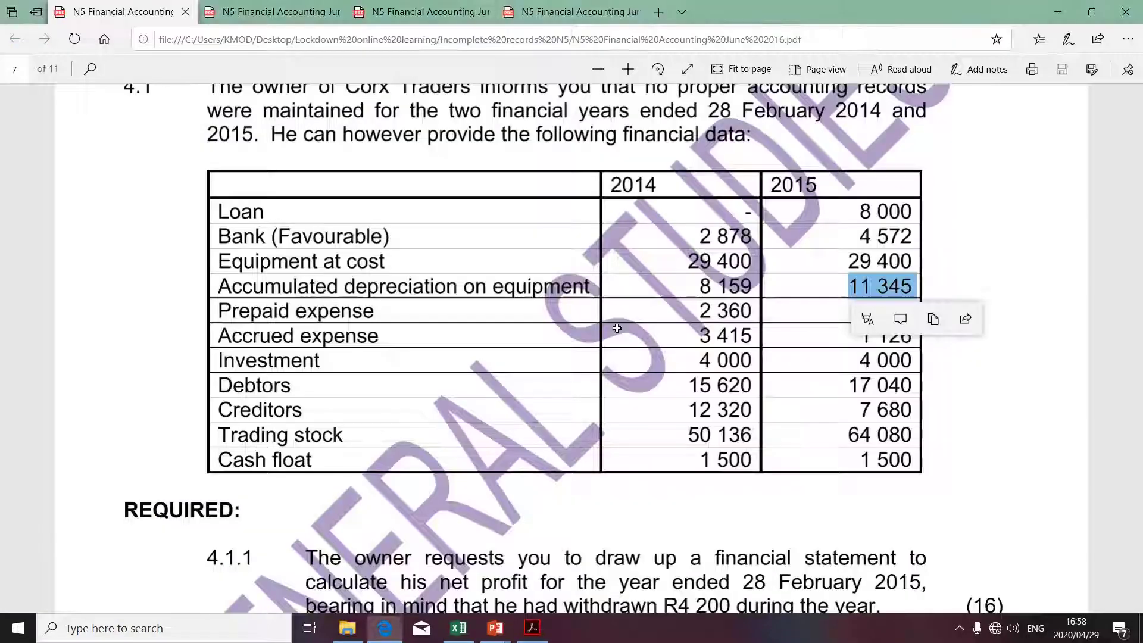
left_click_drag(822, 319, 897, 309)
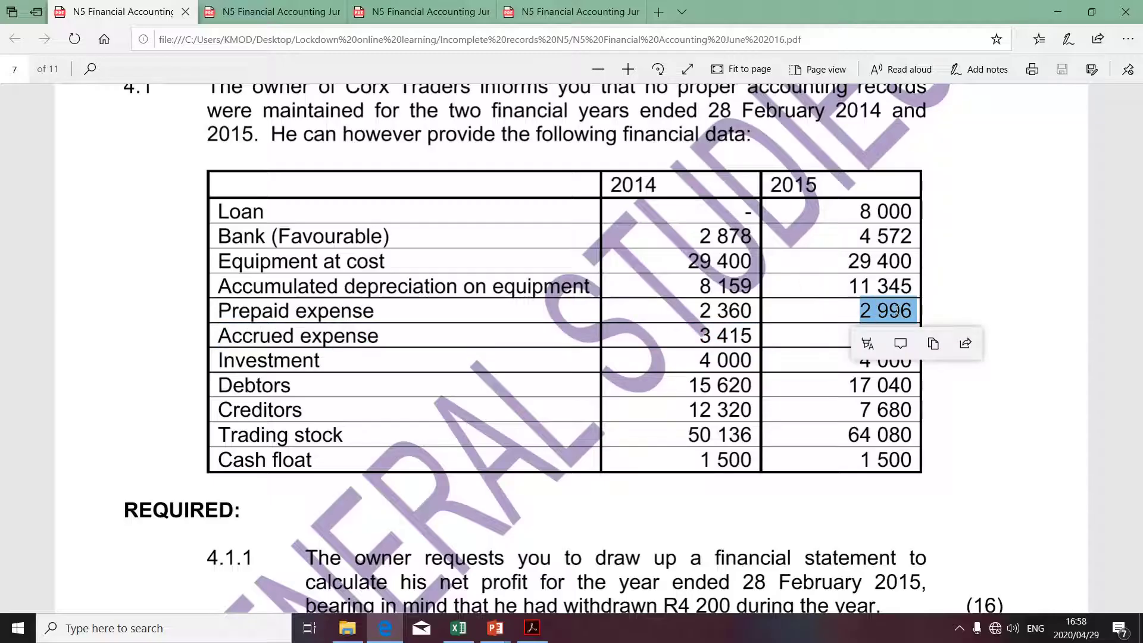
key("alt+Tab")
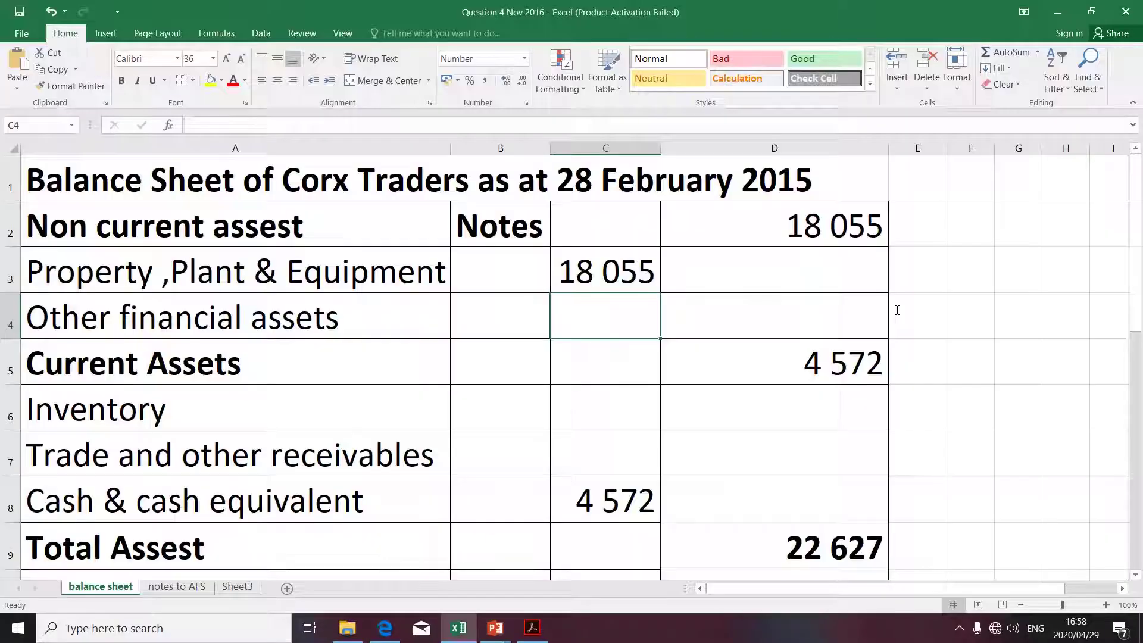
scroll(612, 364, "down", 1)
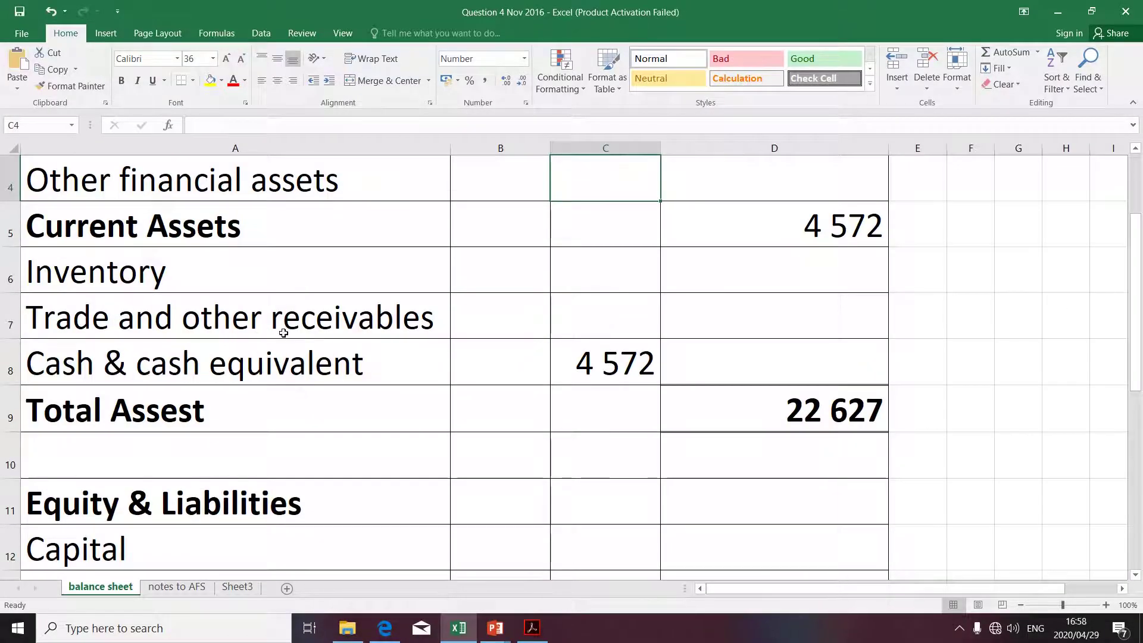
left_click(585, 322)
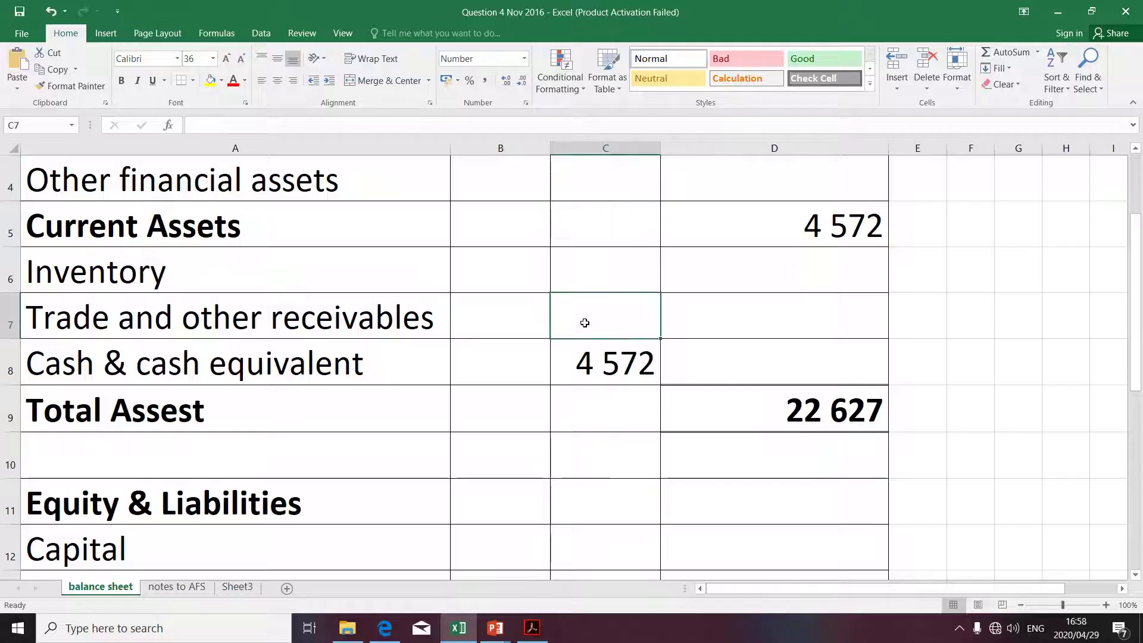
type("2996")
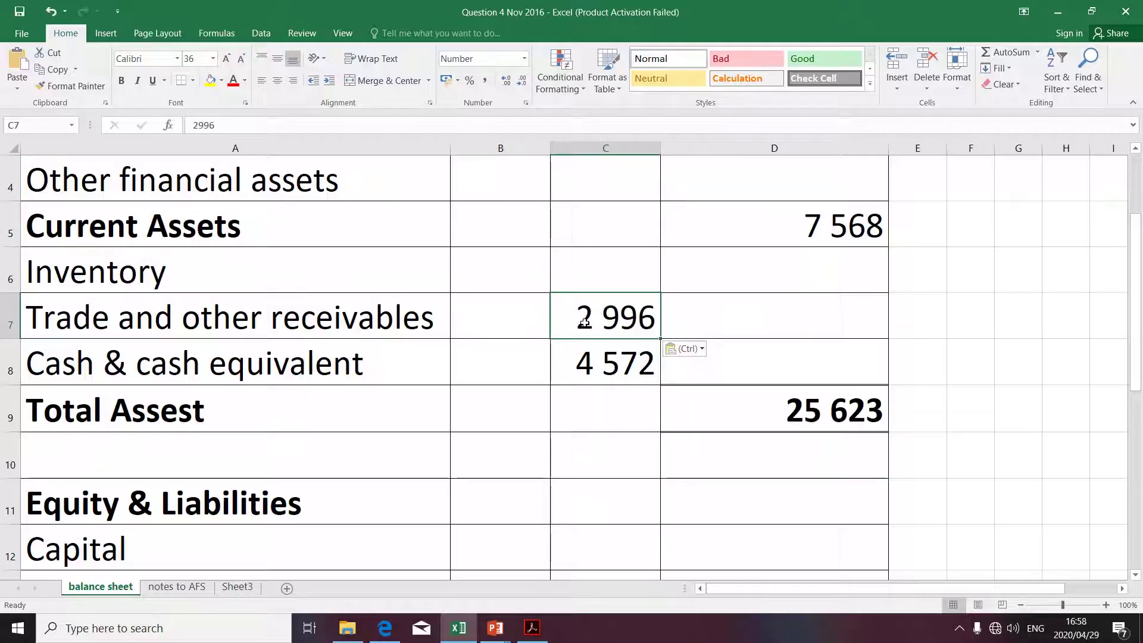
Step: Select the 2015 accrued expense 1 126 in the PDF table
key("alt+Tab")
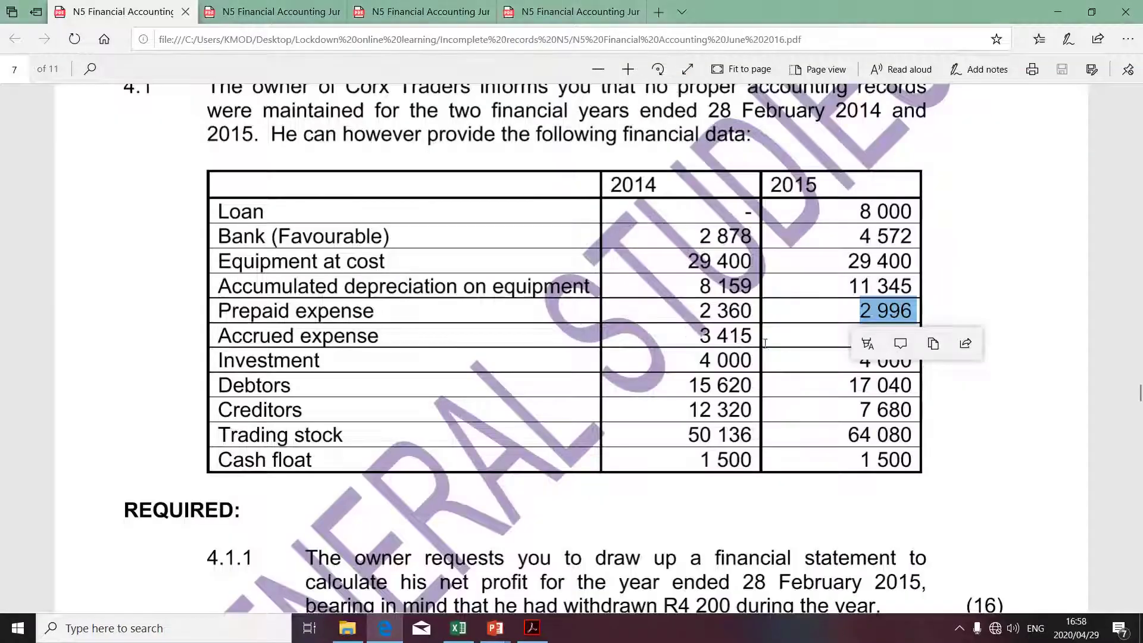
left_click(812, 335)
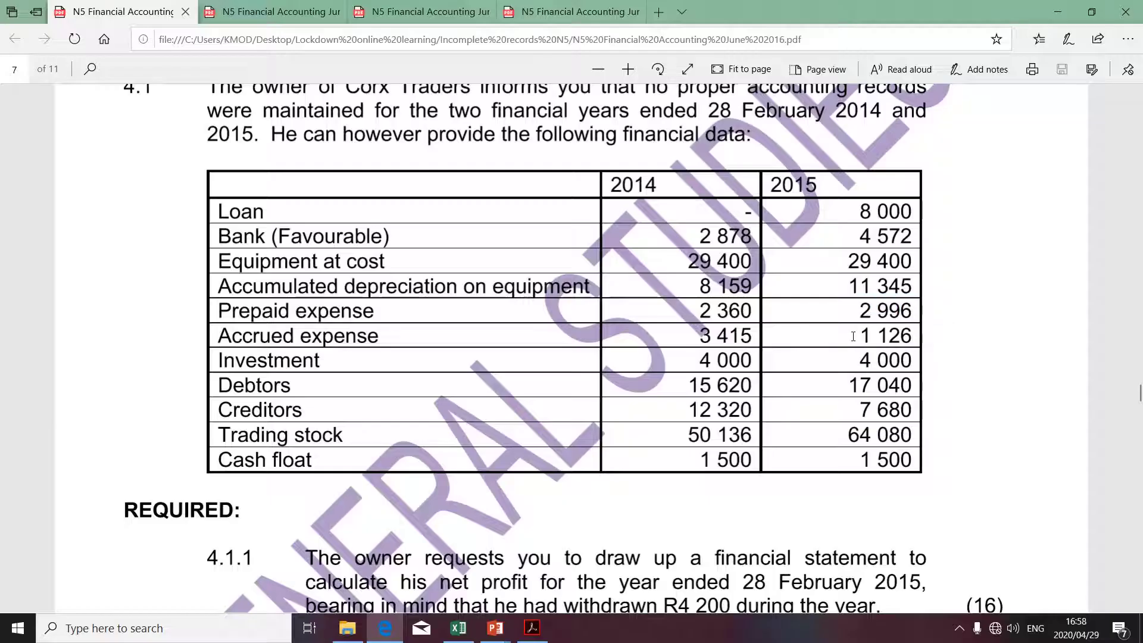
left_click_drag(861, 336, 904, 334)
key("ctrl+c")
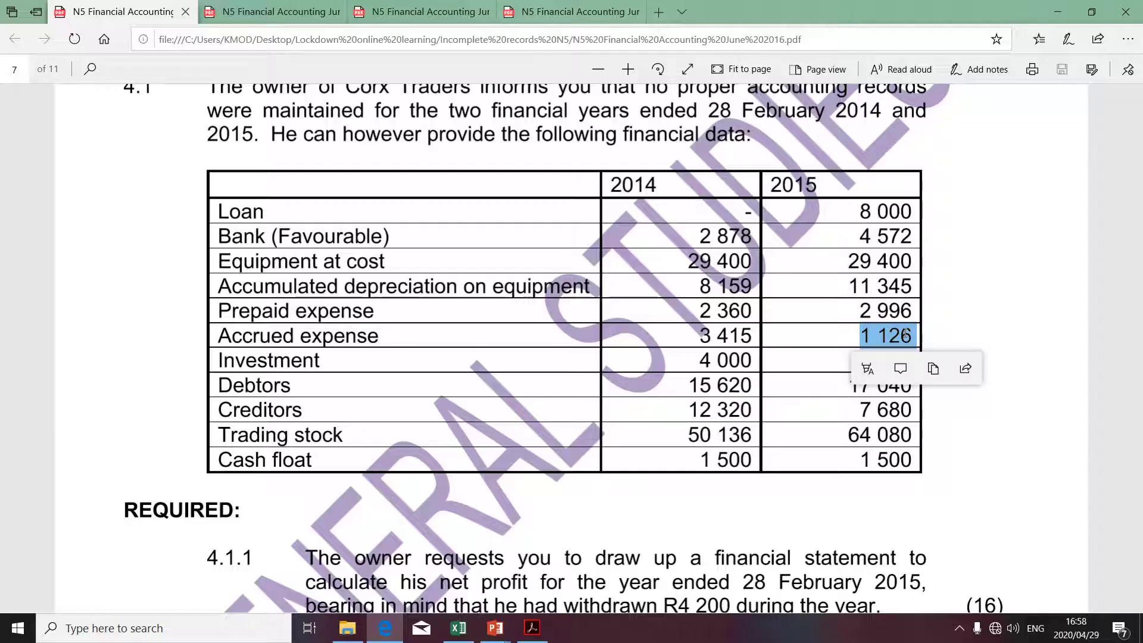
key("alt+Tab")
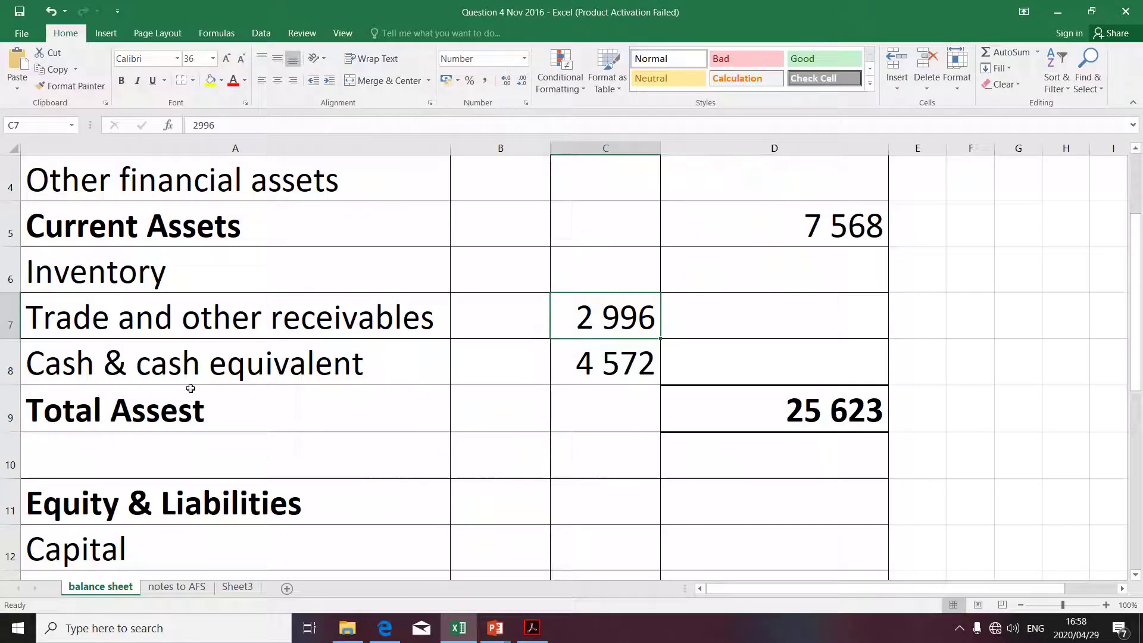
Step: Paste the 1 126 accrued expense into trade & other creditors (C16)
scroll(220, 425, "down", 2)
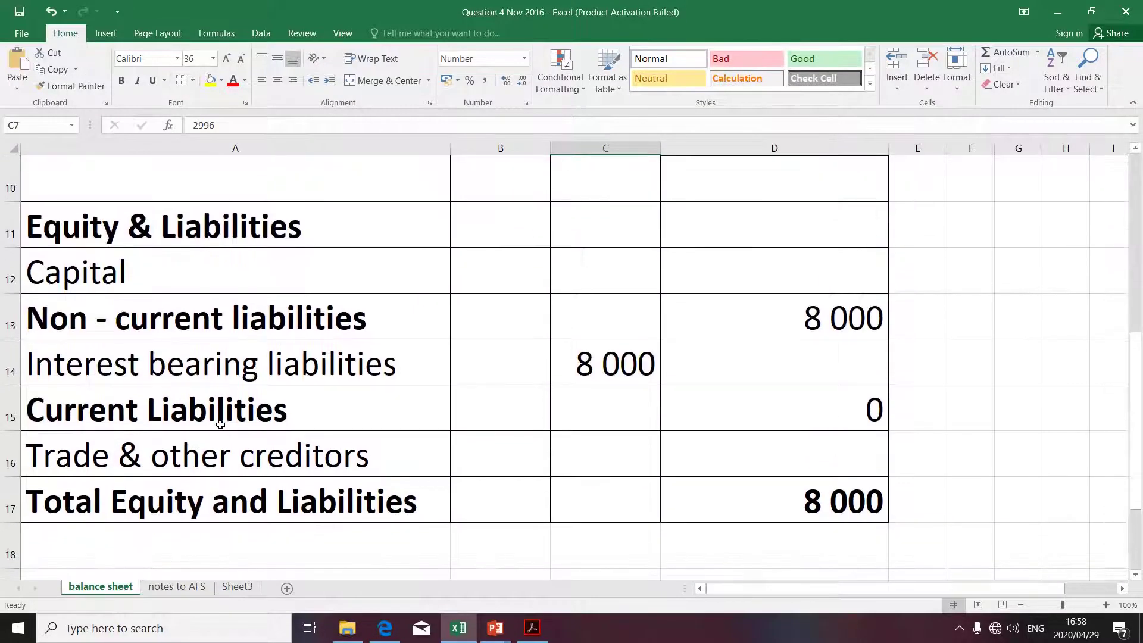
left_click(586, 454)
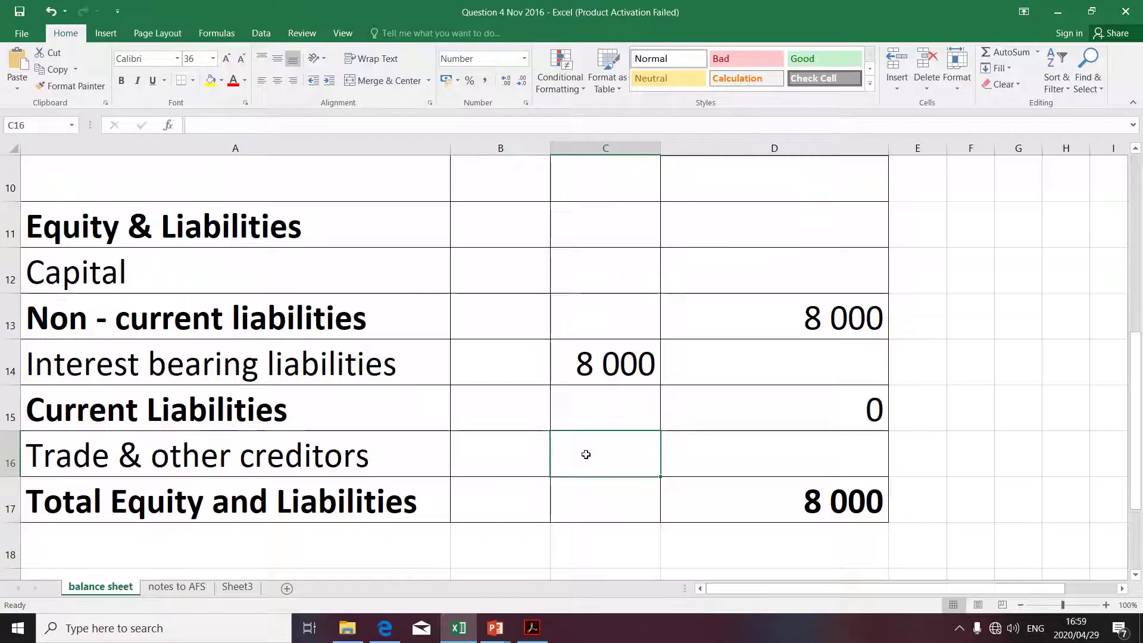
key("ctrl+v")
Step: Copy the 2015 Investment value 4 000 into other financial assets (C4)
key("alt+Tab")
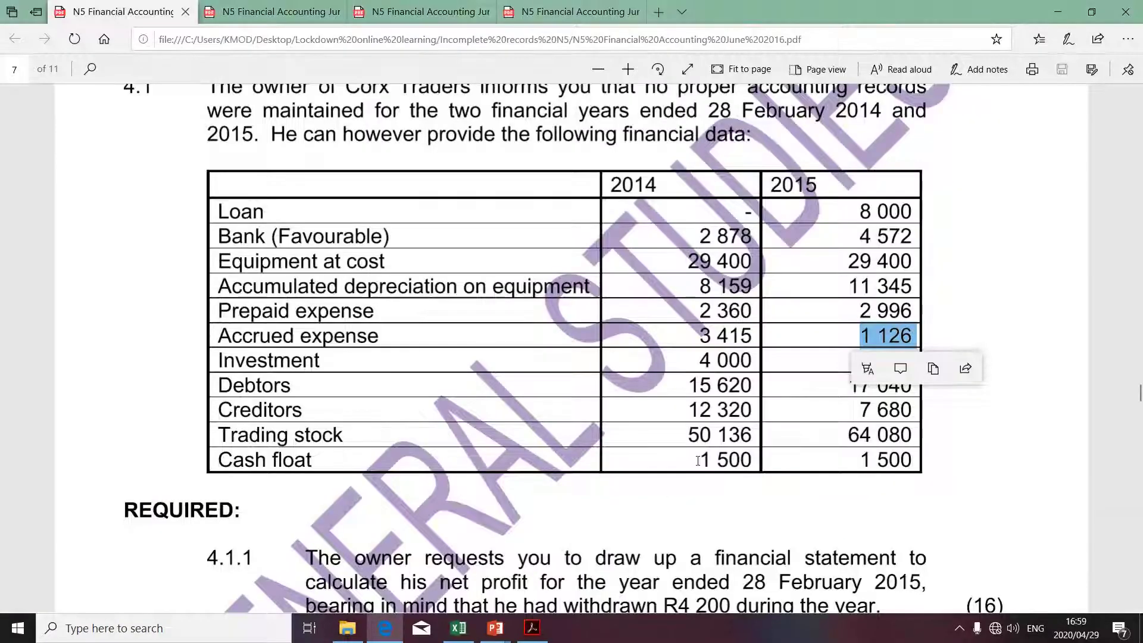
left_click(824, 361)
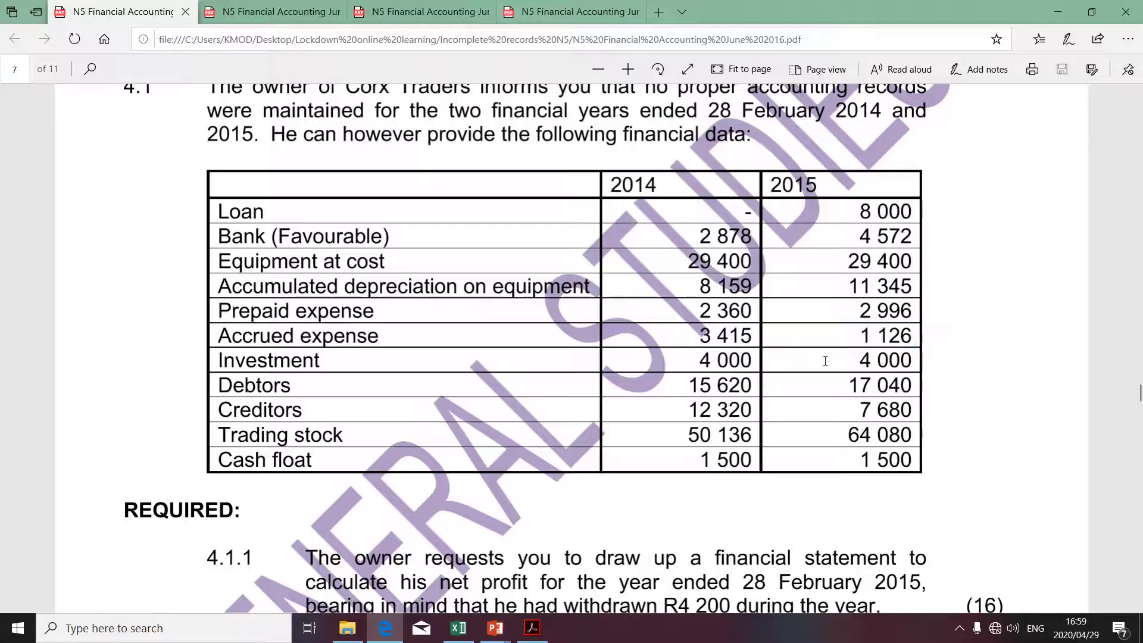
left_click_drag(851, 357, 902, 360)
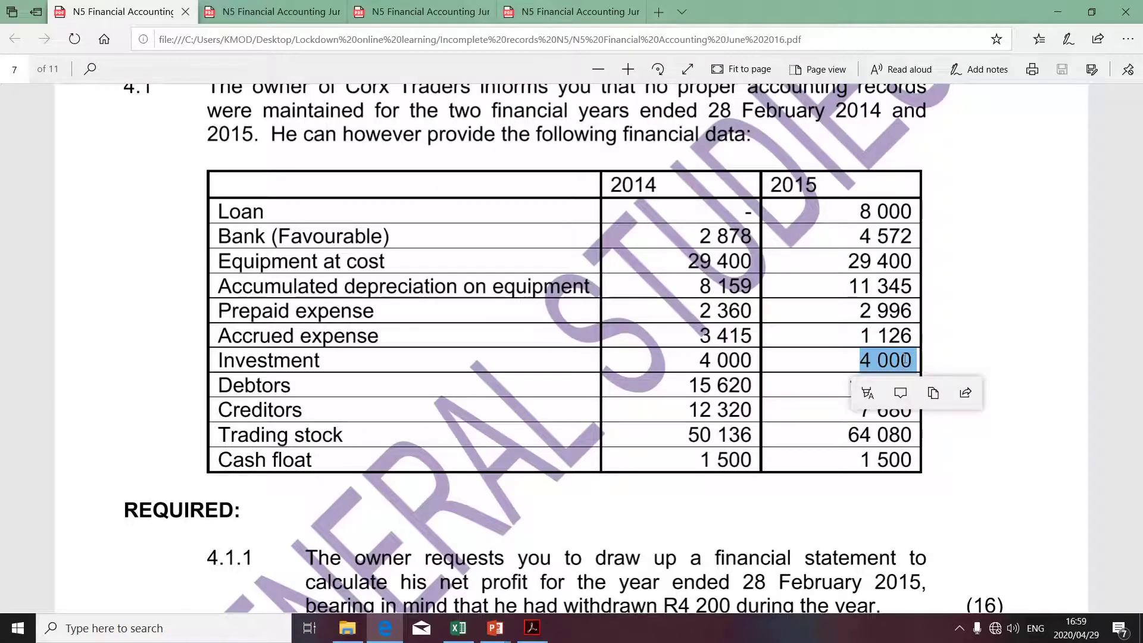
key("alt+Tab")
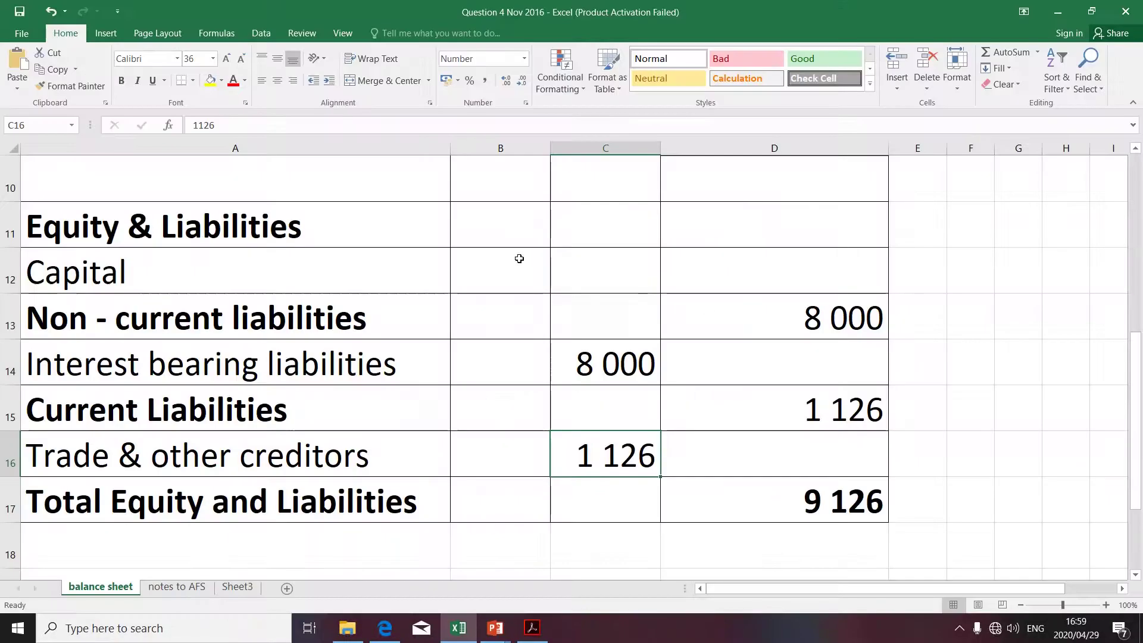
scroll(519, 258, "up", 3)
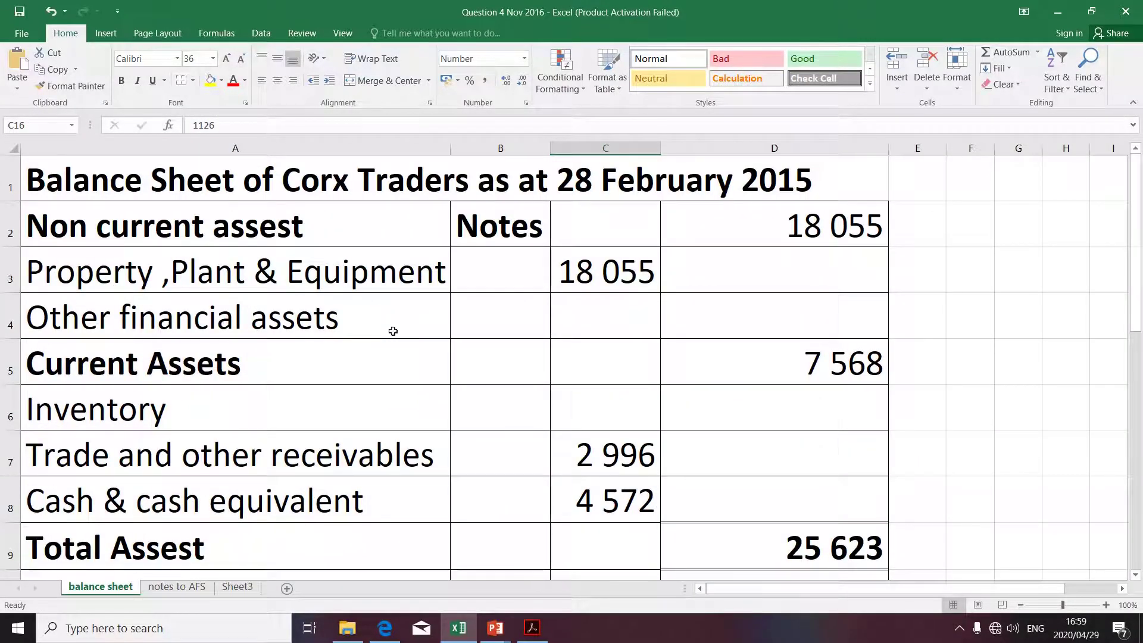
left_click(609, 316)
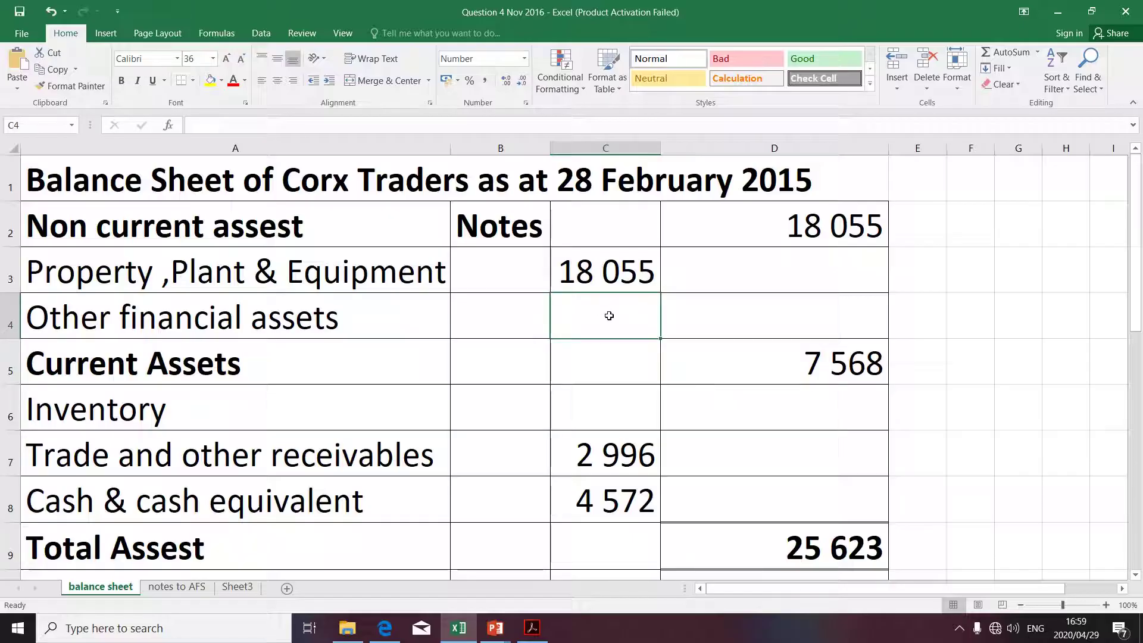
type("4000")
Step: Select the 2015 Debtors value 17 040 in the PDF table
key("alt+Tab")
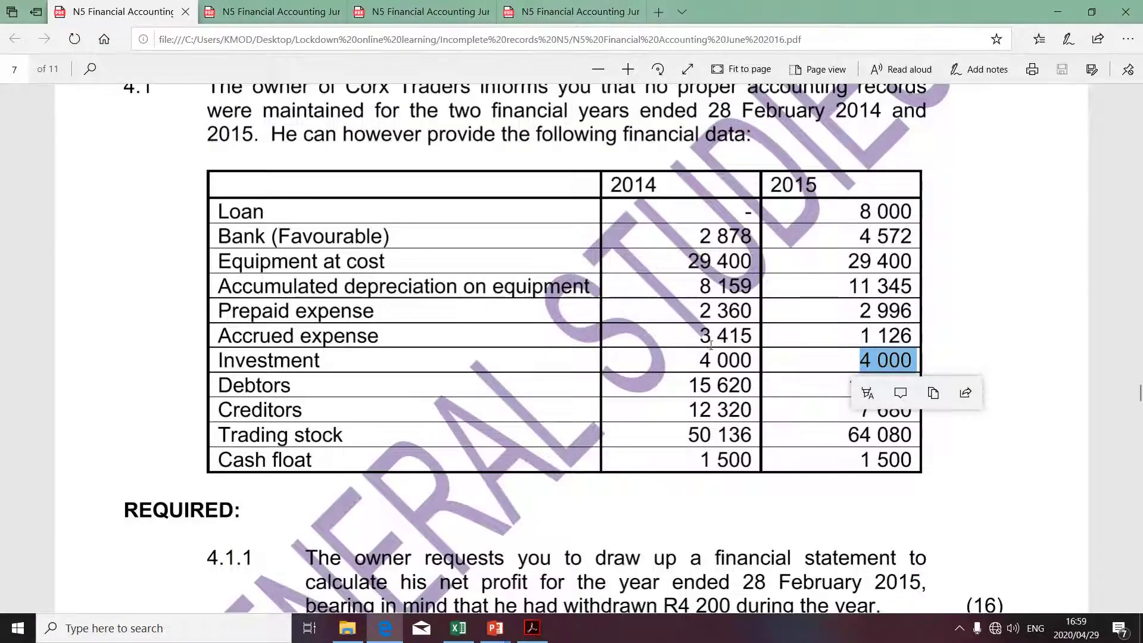
left_click(823, 386)
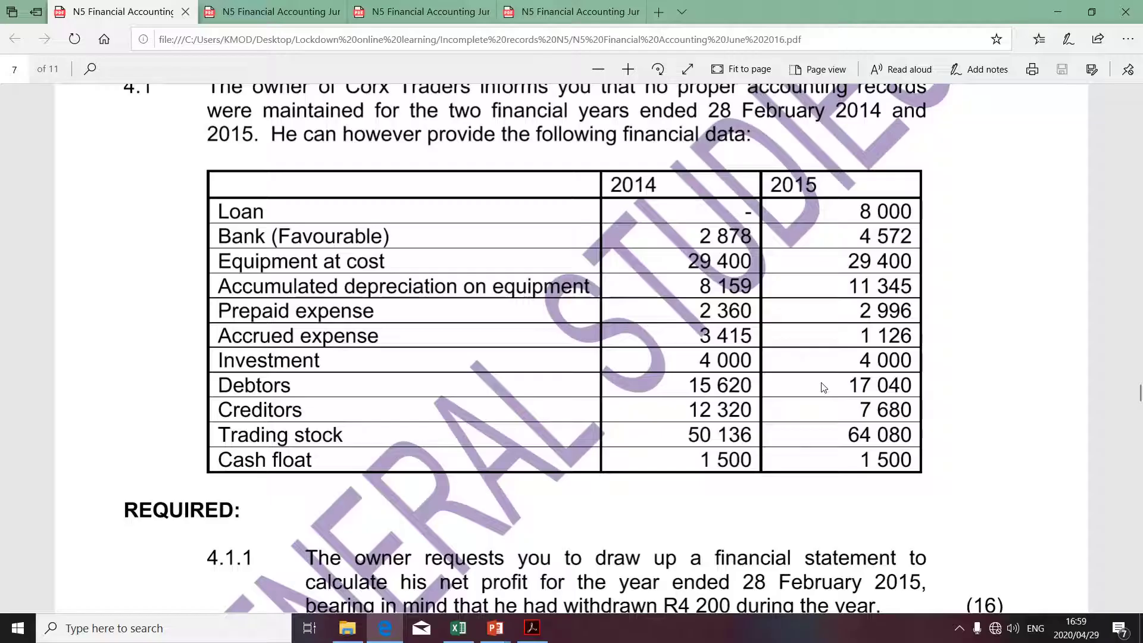
left_click_drag(845, 381, 903, 377)
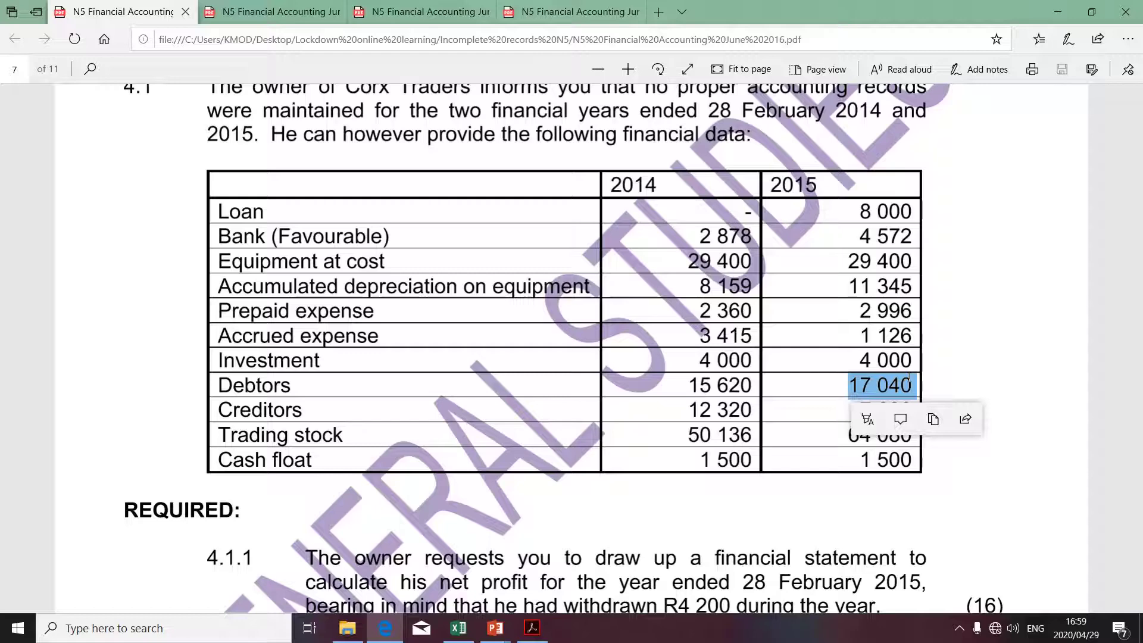
key("alt+Tab")
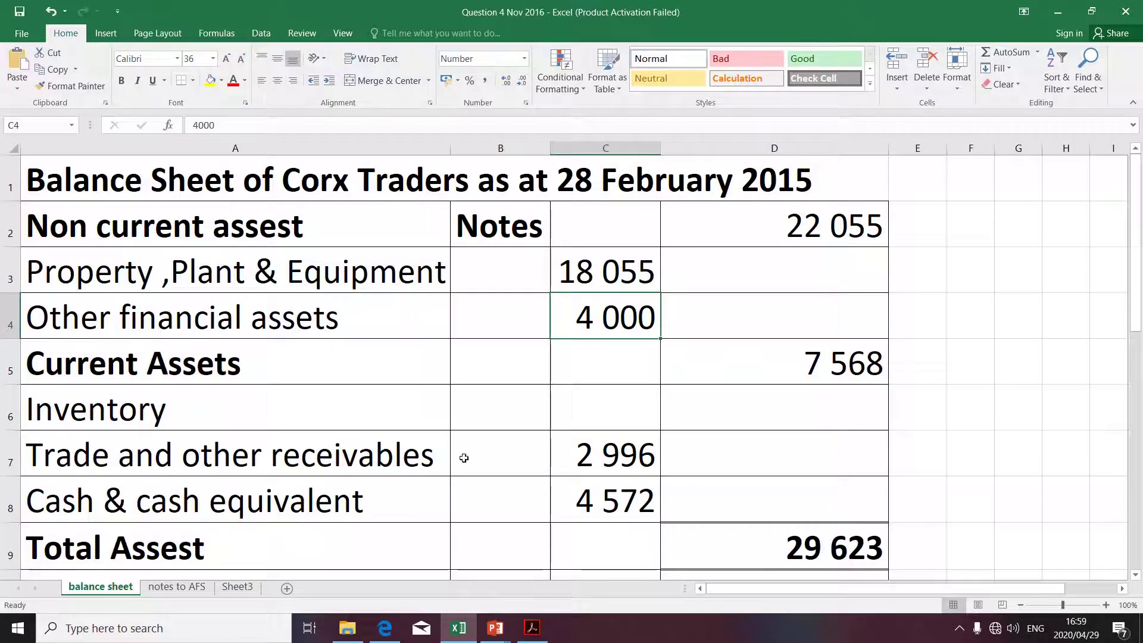
Step: Turn C7 into the formula =2996+17040, giving trade and other receivables of 20 036
left_click(596, 456)
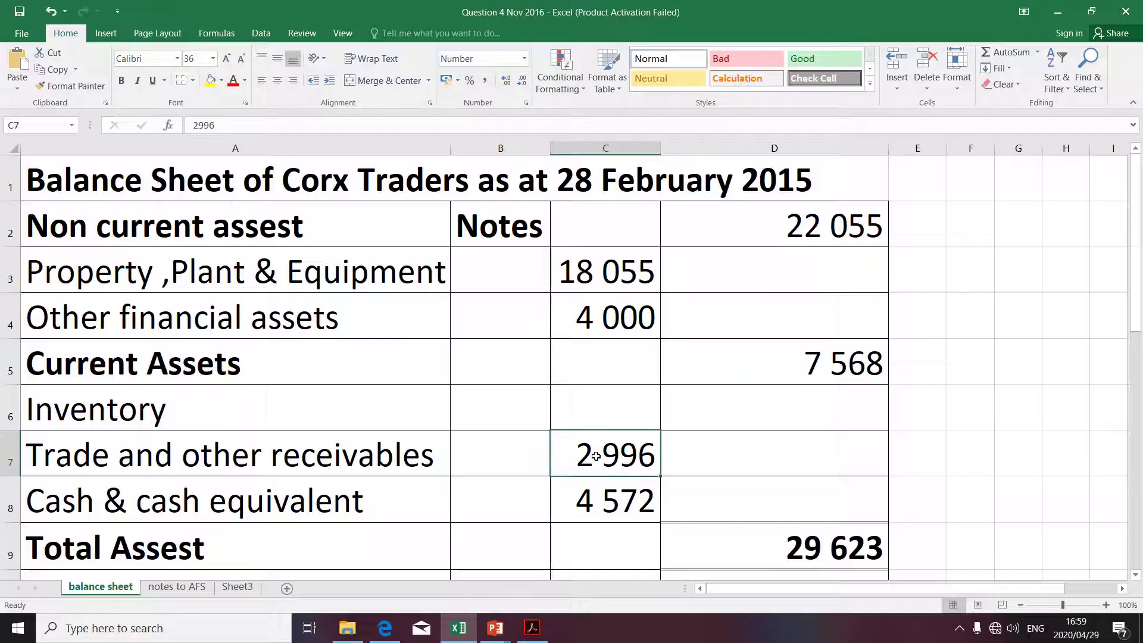
left_click(194, 125)
type("=")
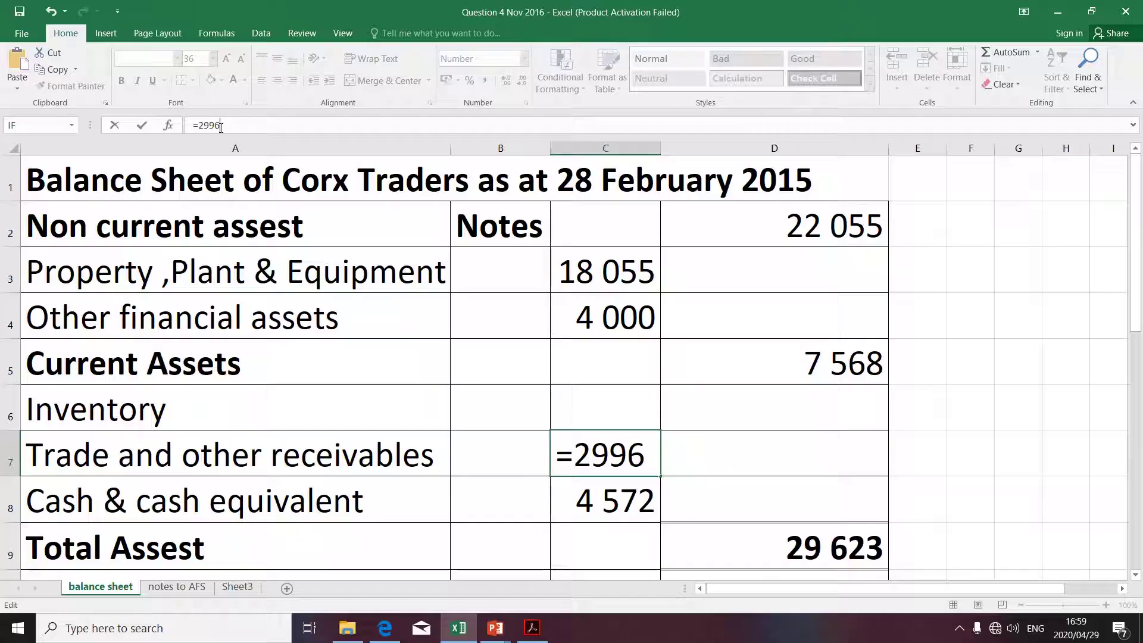
key("ctrl+z")
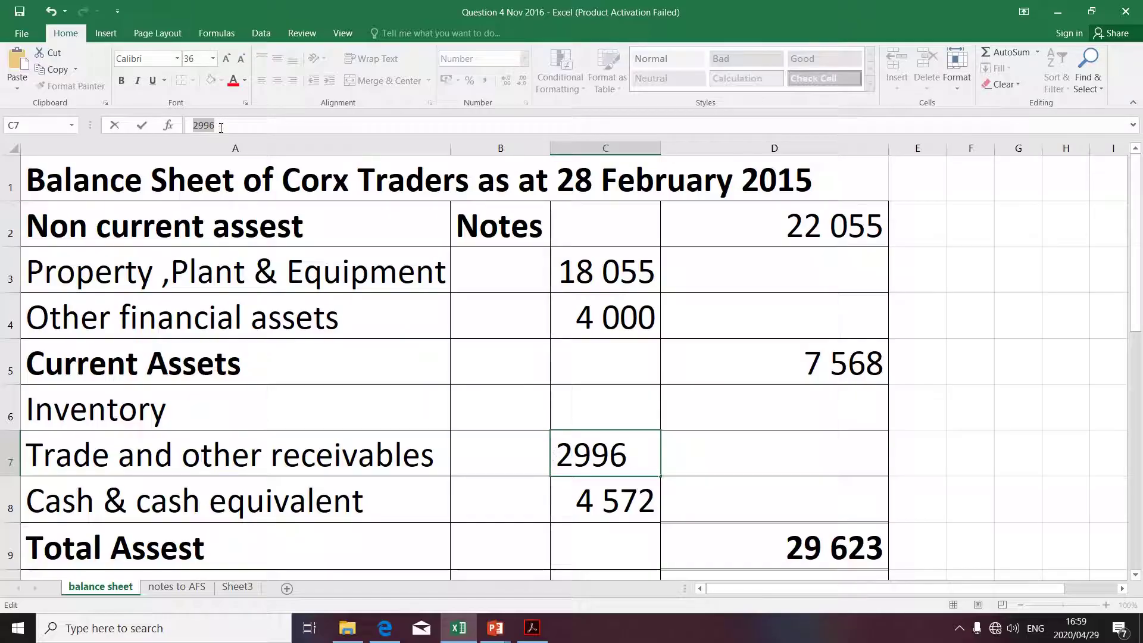
left_click(221, 128)
left_click(194, 125)
type("=2996")
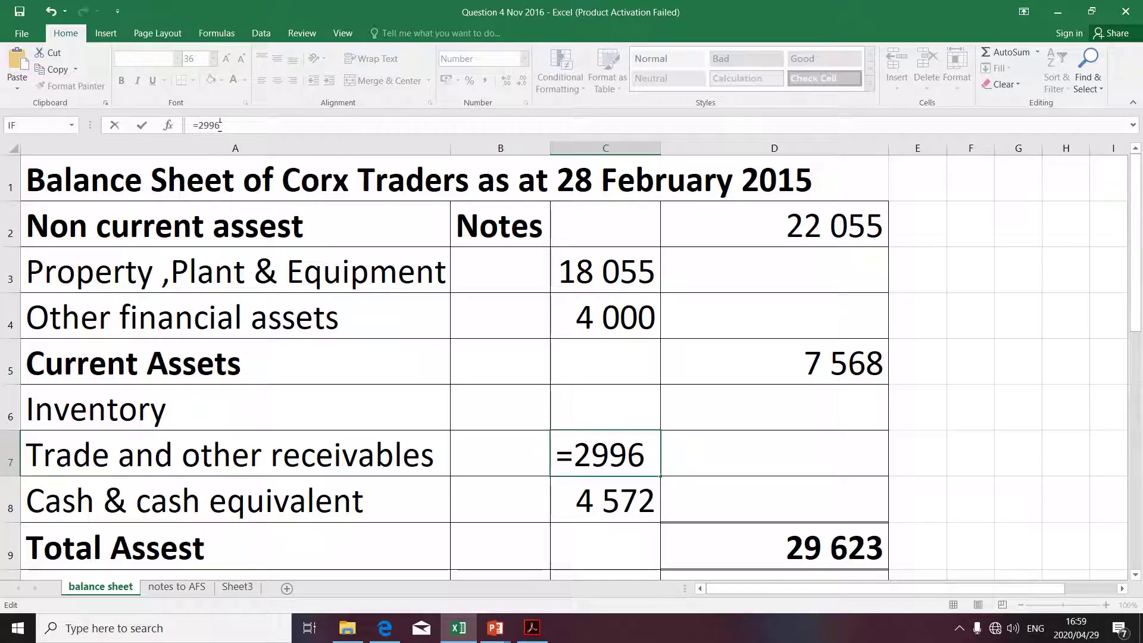
type("+")
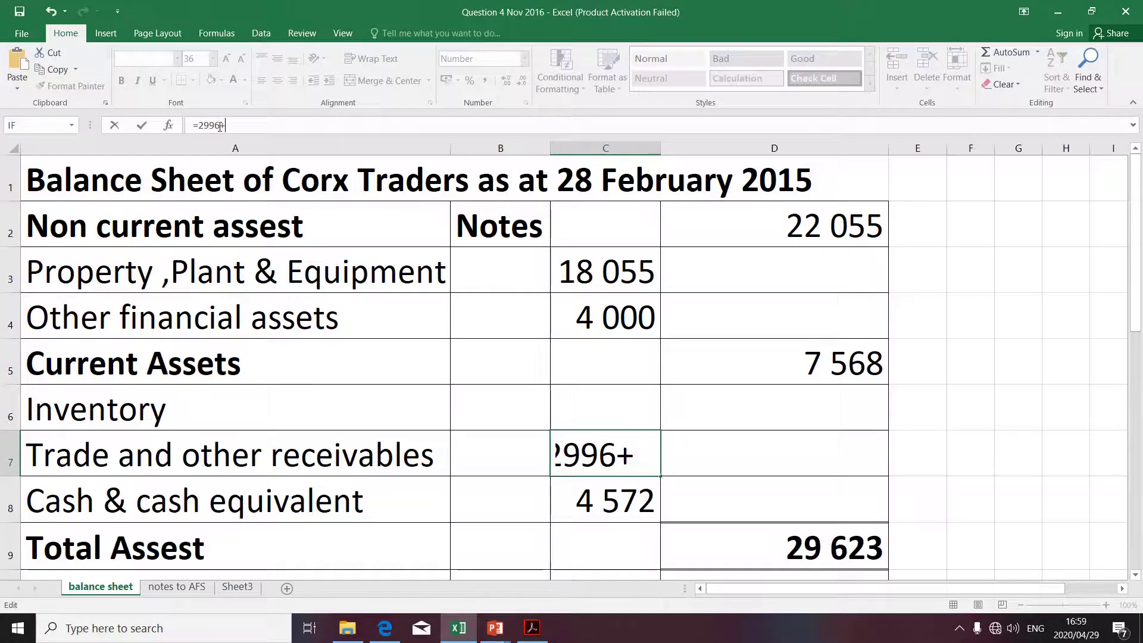
type("17 040")
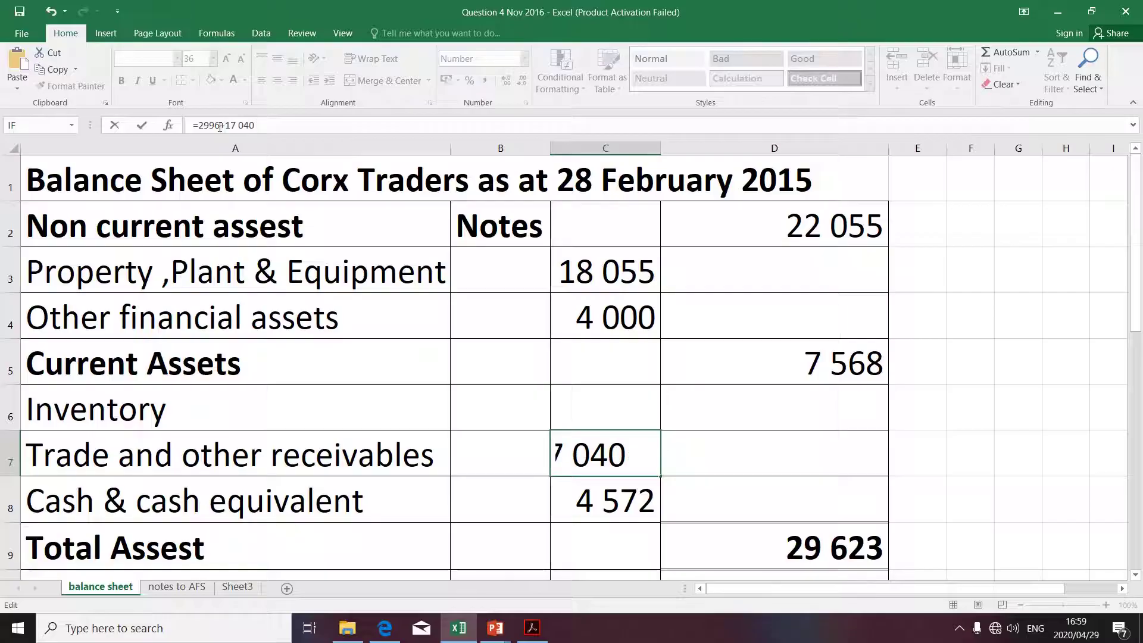
left_click(238, 124)
key("Return")
left_click(542, 380)
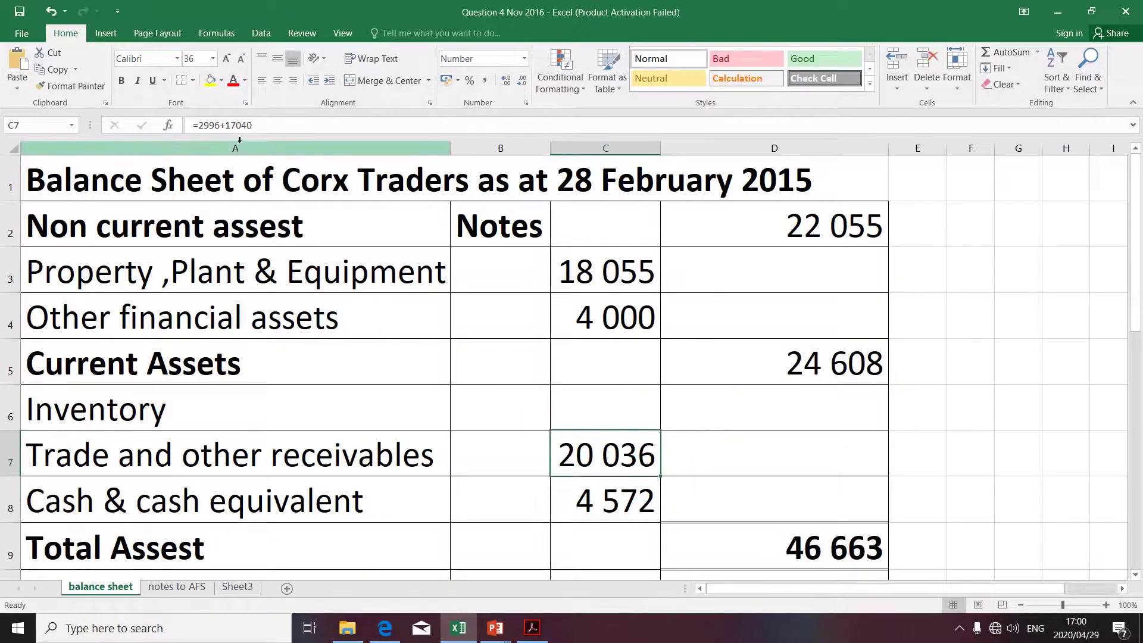
key("alt+Tab")
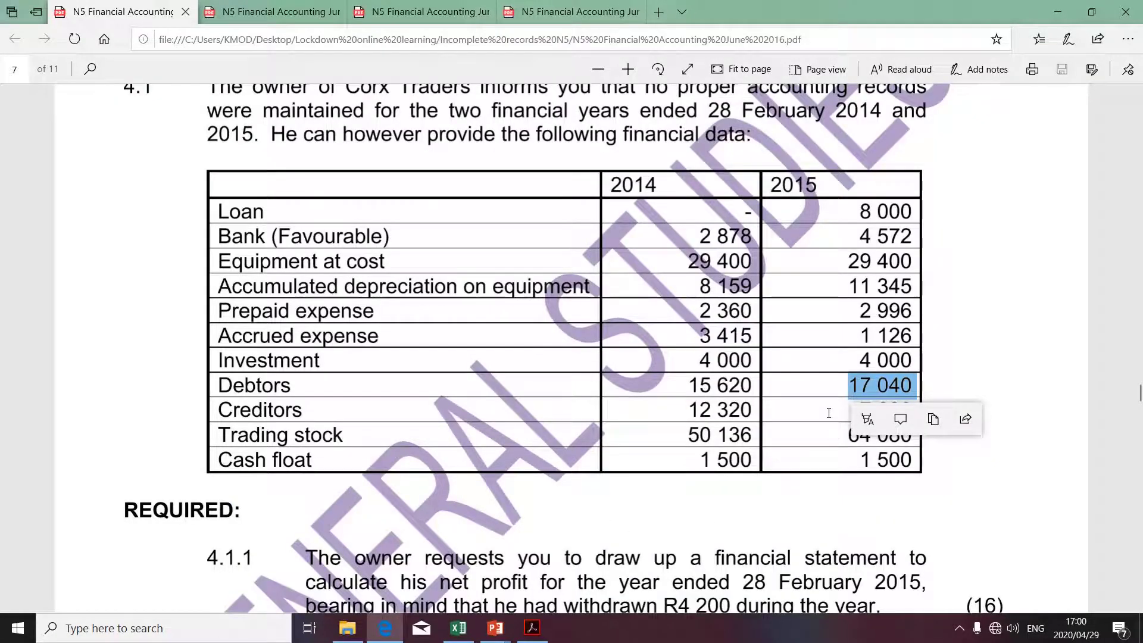
Step: Select the 2015 Creditors value 7 680 in the PDF table
left_click_drag(828, 412, 860, 408)
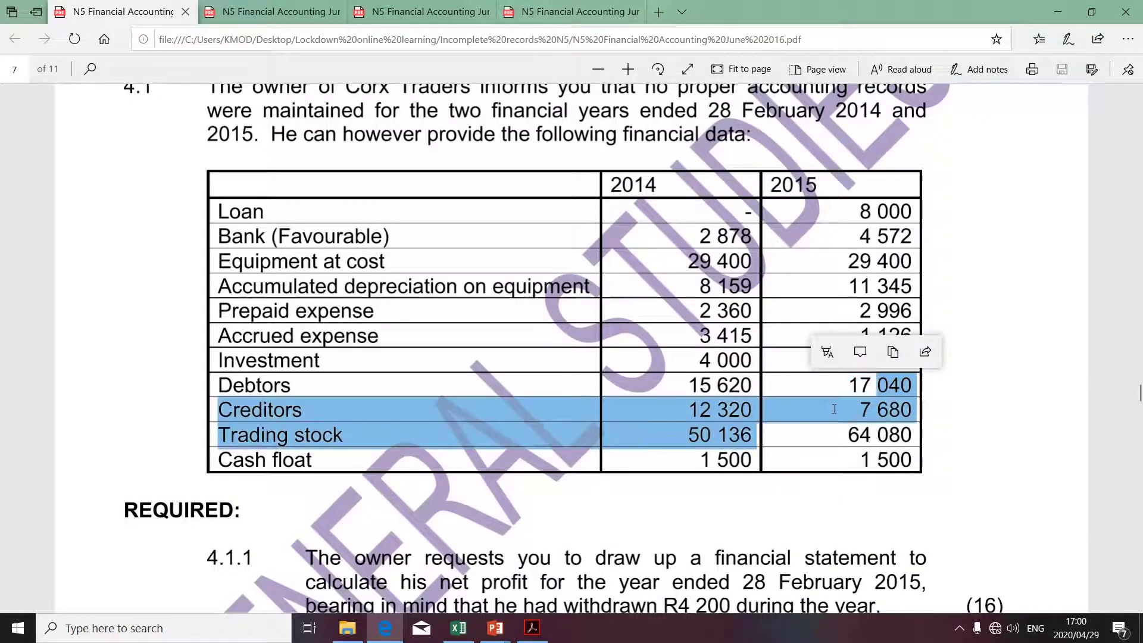
left_click(876, 413)
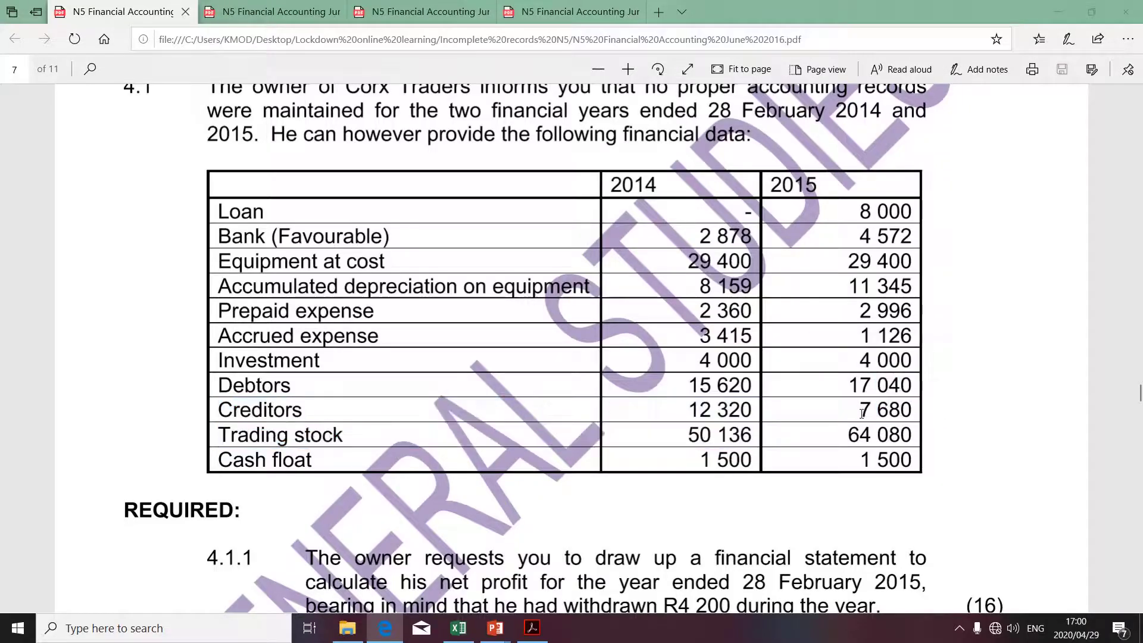
left_click_drag(862, 413, 912, 409)
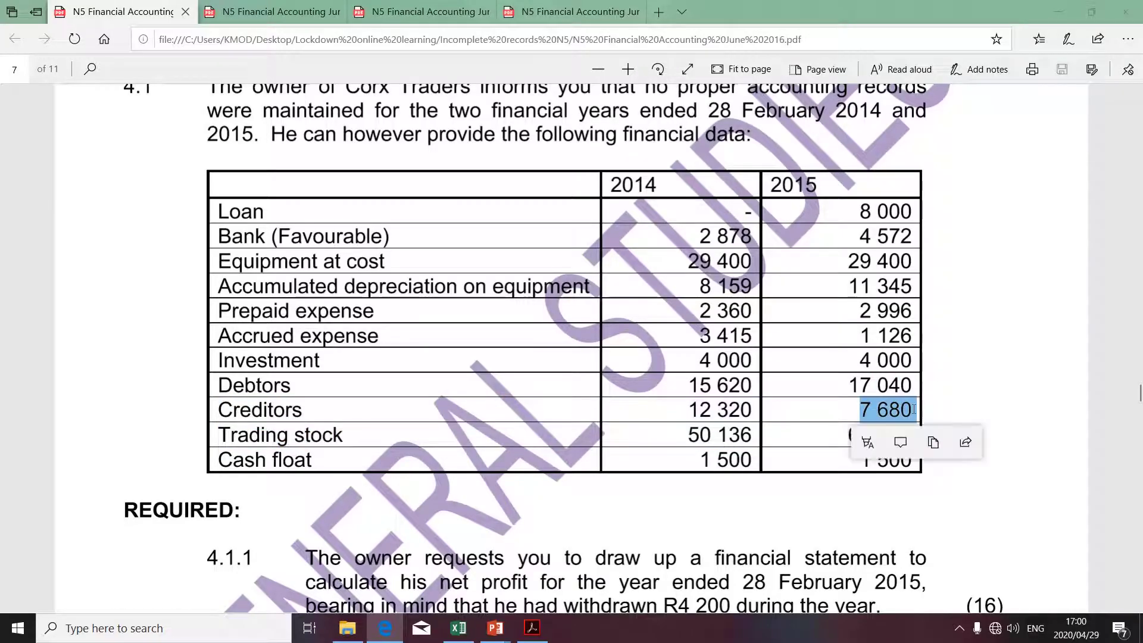
key("alt+Tab")
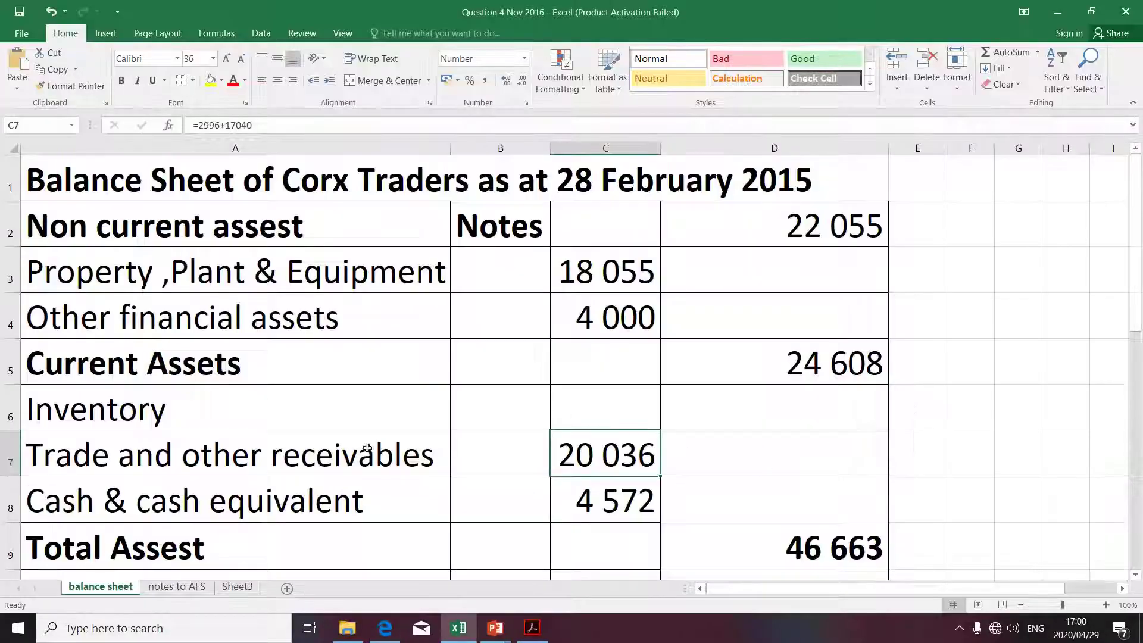
Step: Change trade & other creditors (C16) to =1126+7680, giving 8 806
scroll(321, 376, "down", 3)
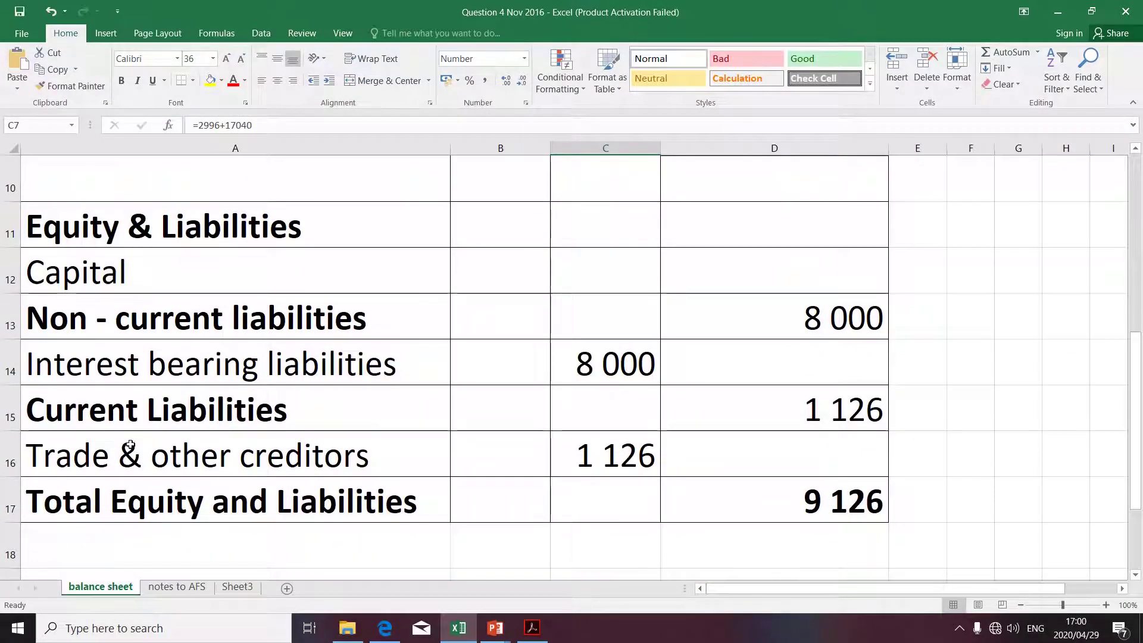
left_click(588, 446)
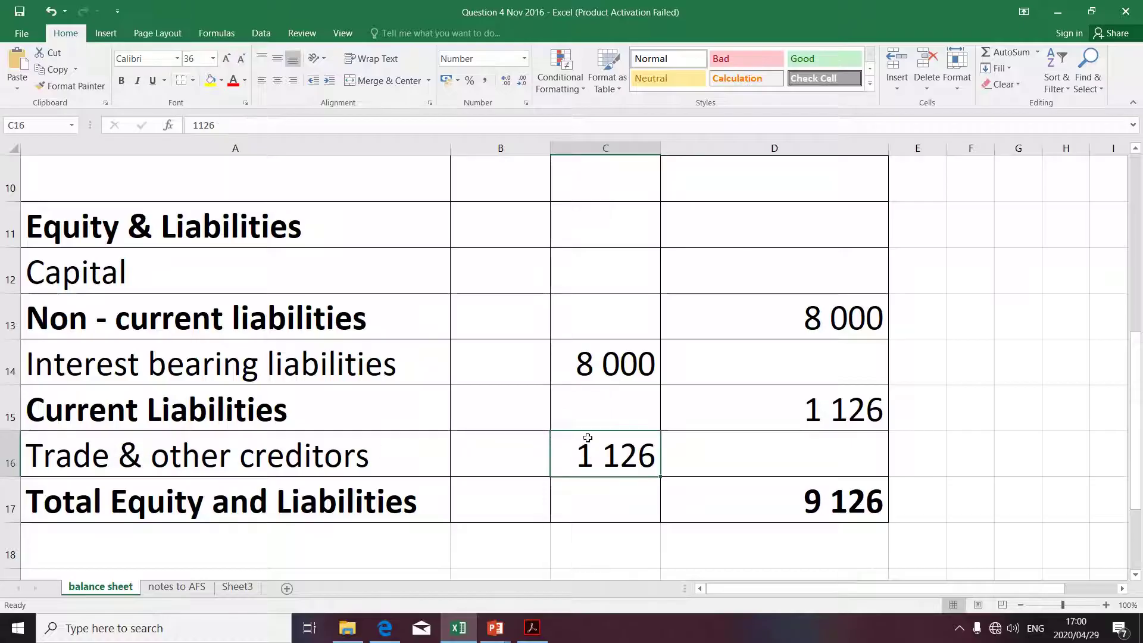
left_click(194, 125)
type("=1126")
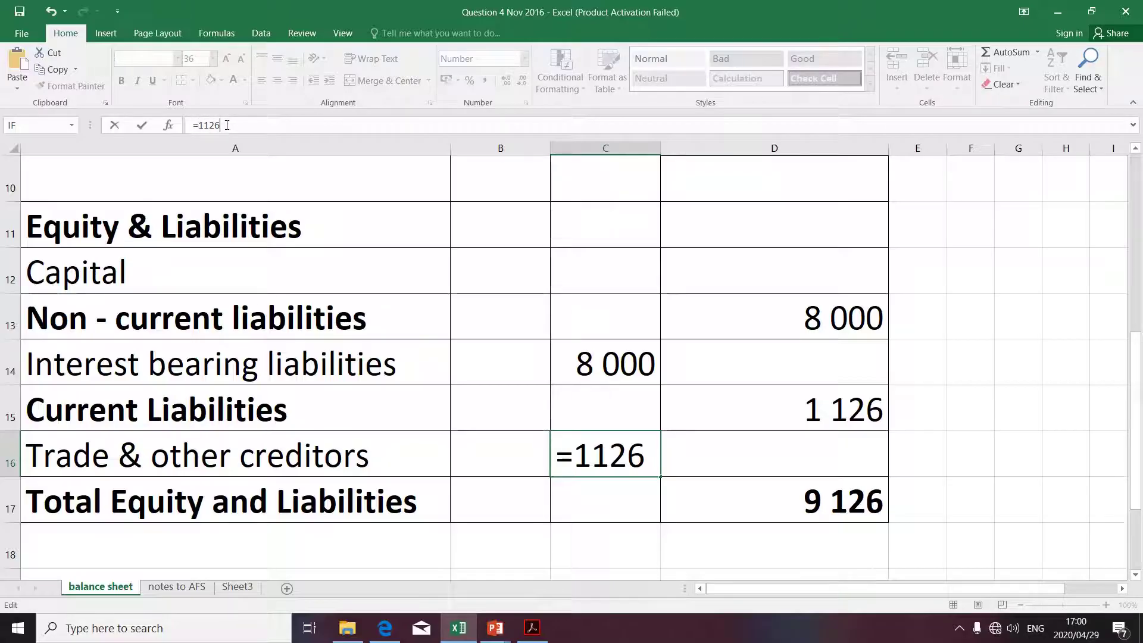
type("+7 680")
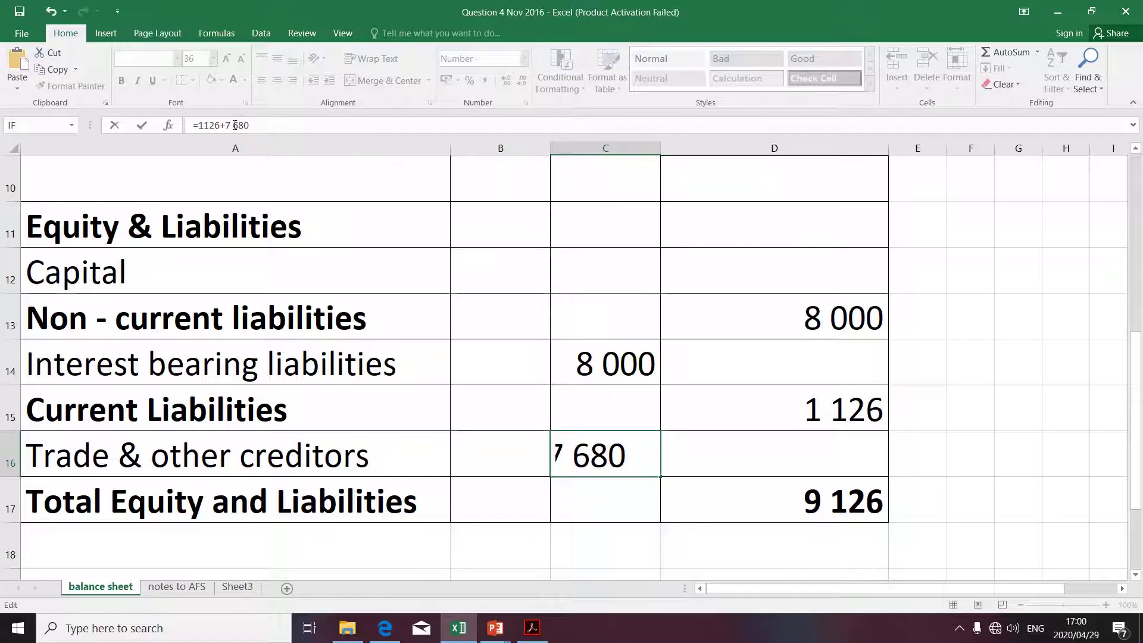
key("BackSpace")
key("Return")
Step: Select the 2015 trading stock figure 64 080 in the PDF
key("alt+Tab")
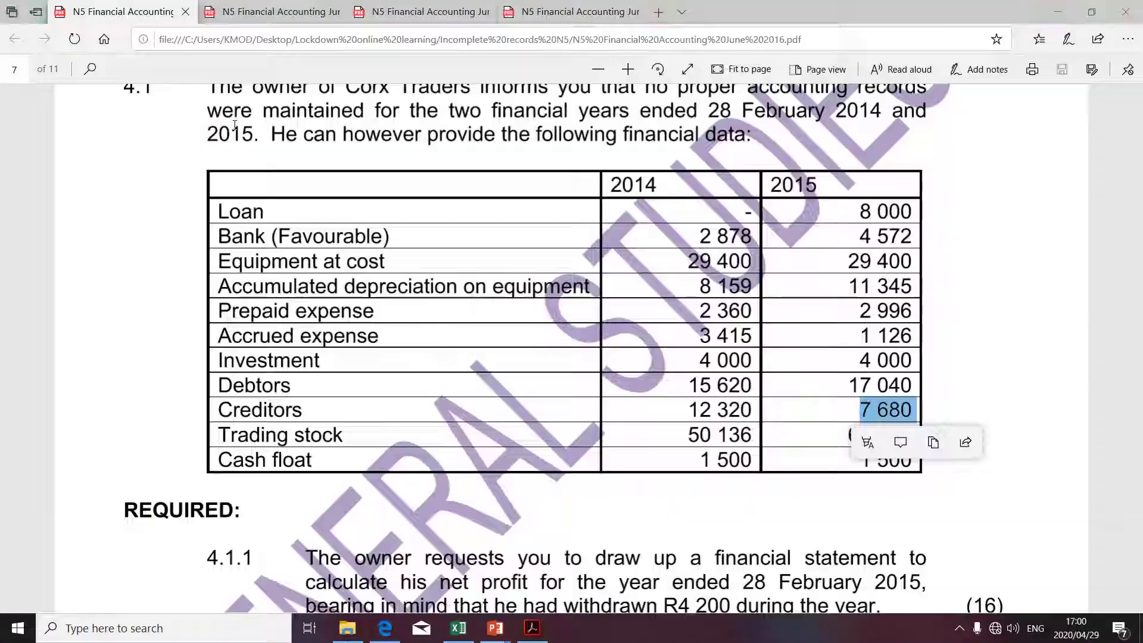
left_click(835, 431)
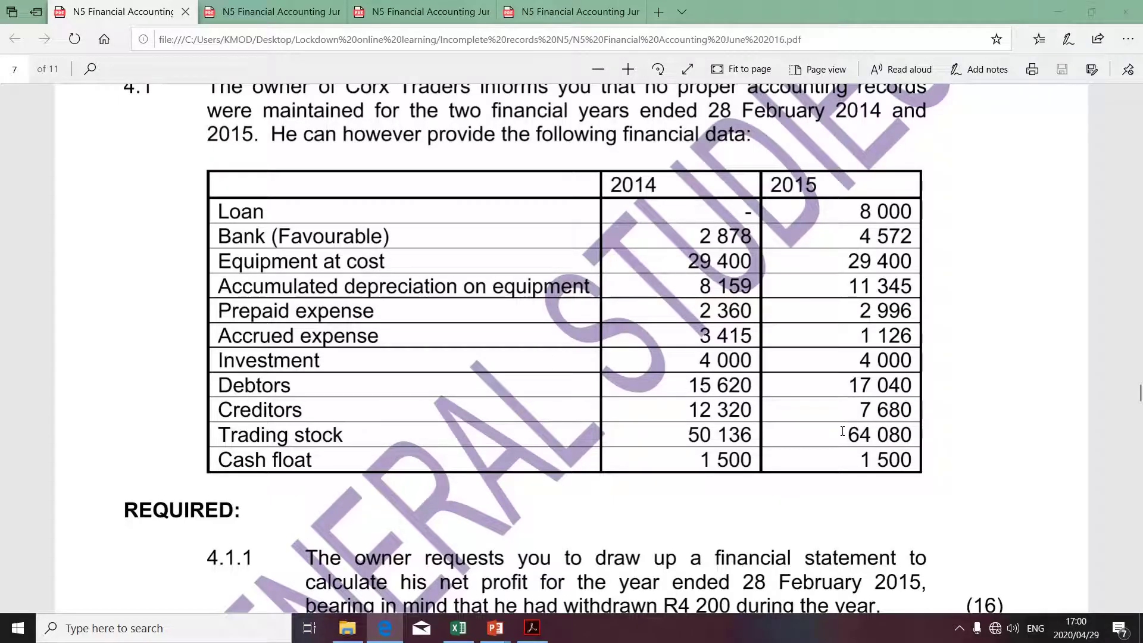
left_click_drag(863, 431, 909, 432)
key("ctrl+c")
key("alt+Tab")
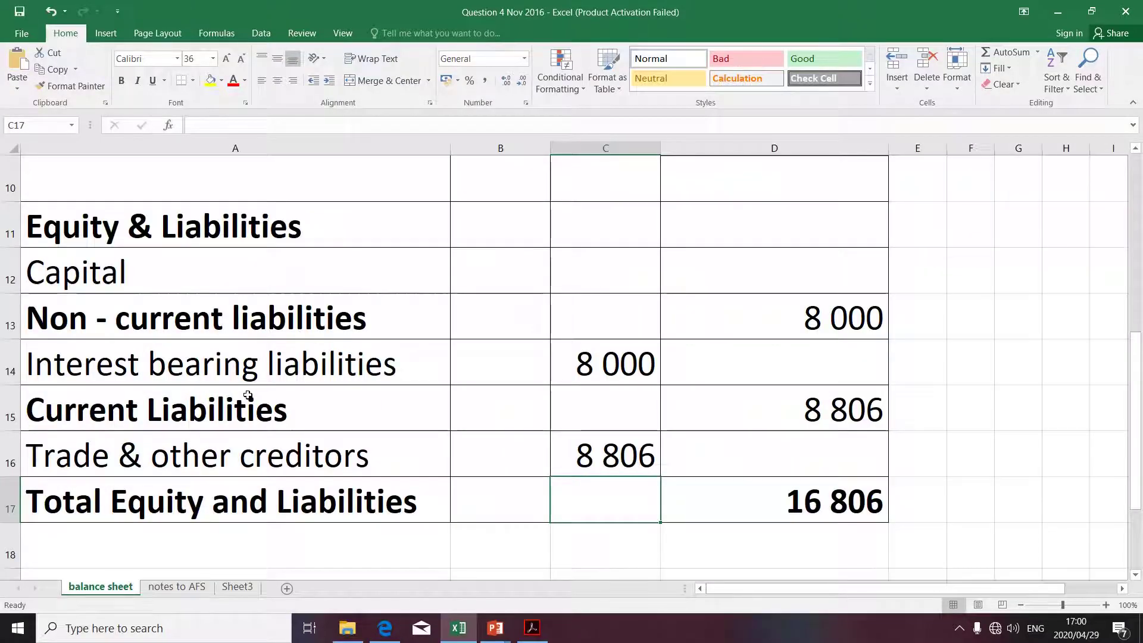
Step: Paste 64 080 into C6 as the Inventory amount
scroll(171, 378, "up", 2)
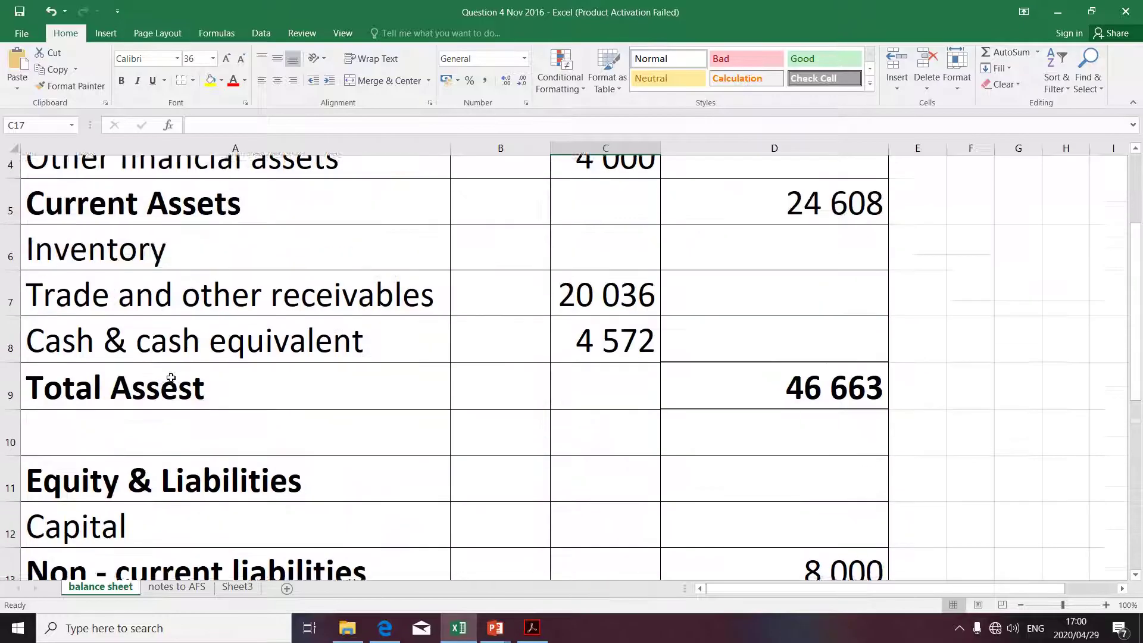
scroll(171, 378, "up", 1)
left_click(604, 408)
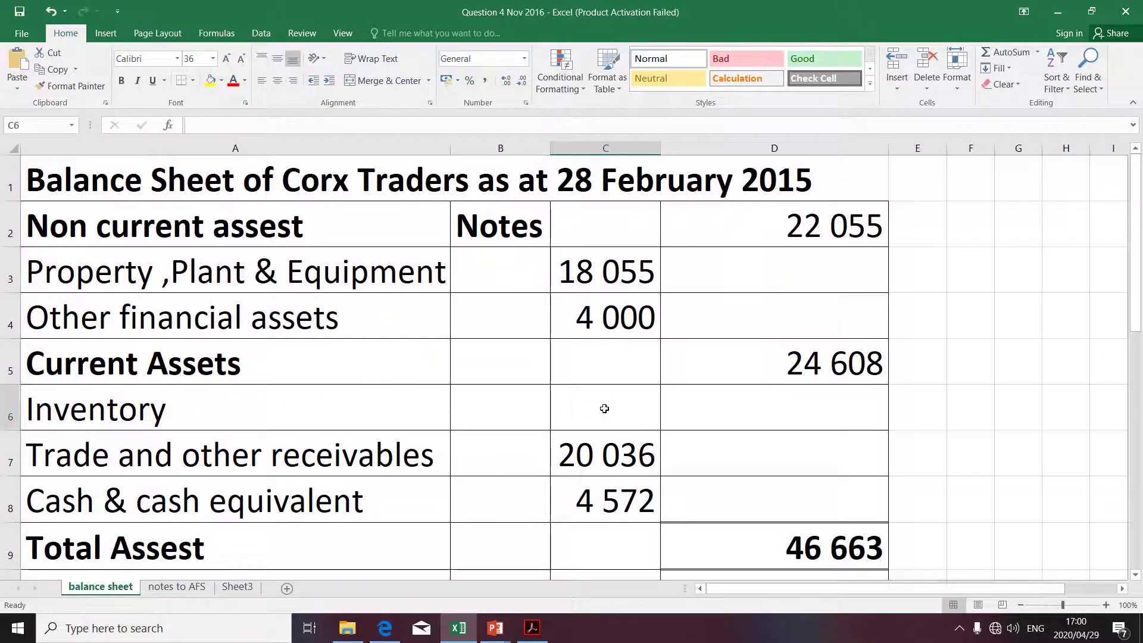
key("ctrl+v")
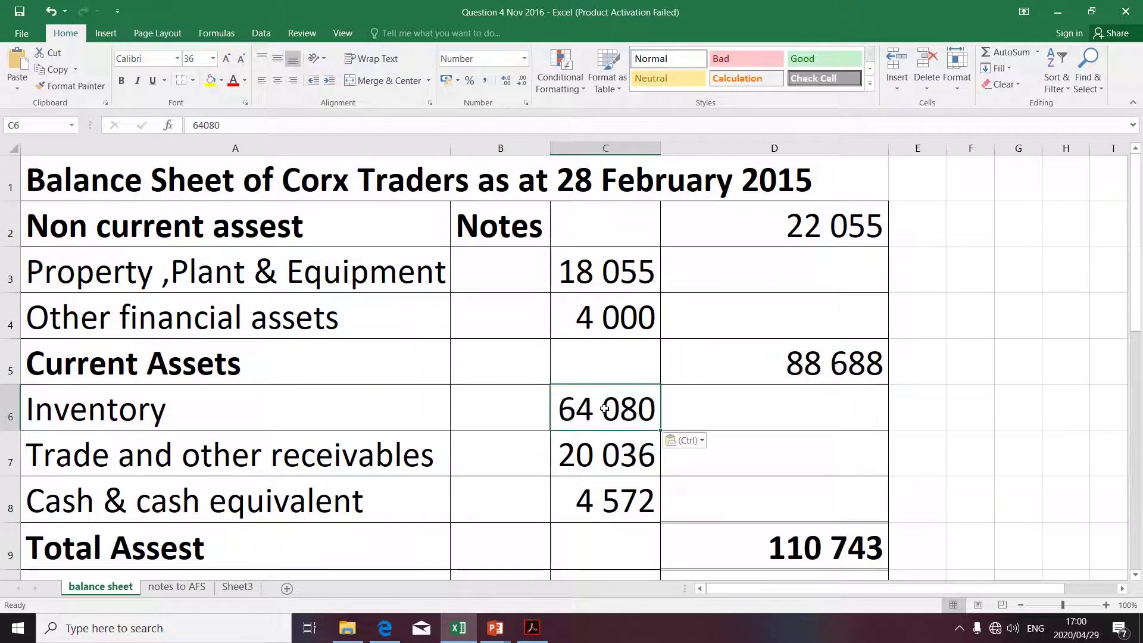
Step: Copy the 2015 cash float figure 1 500 from the question paper PDF
key("alt+Tab")
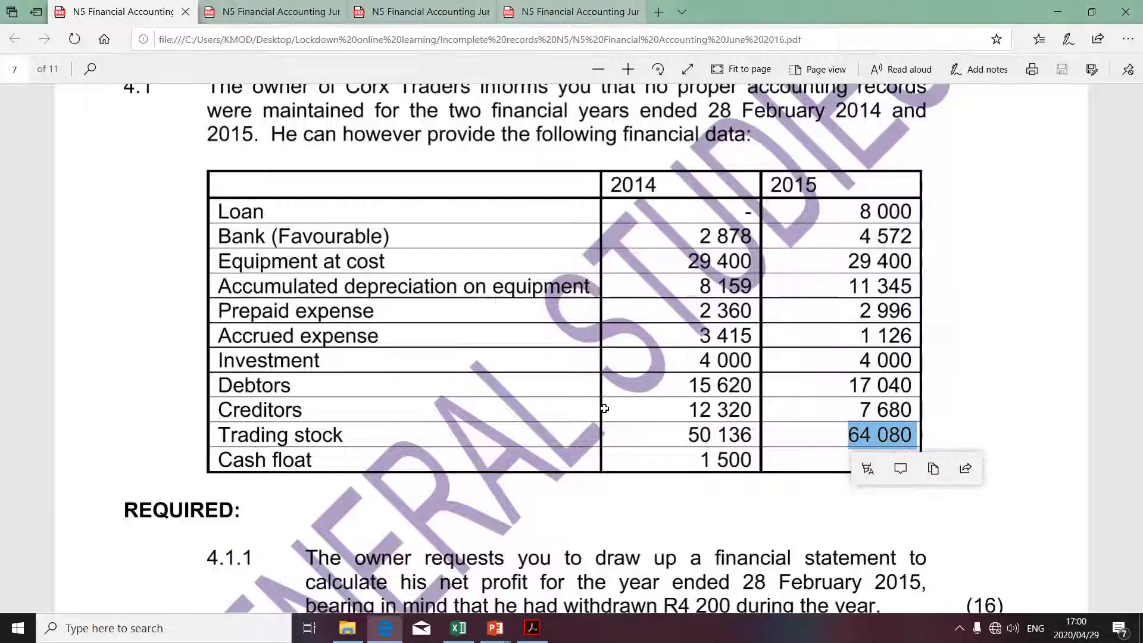
left_click(845, 462)
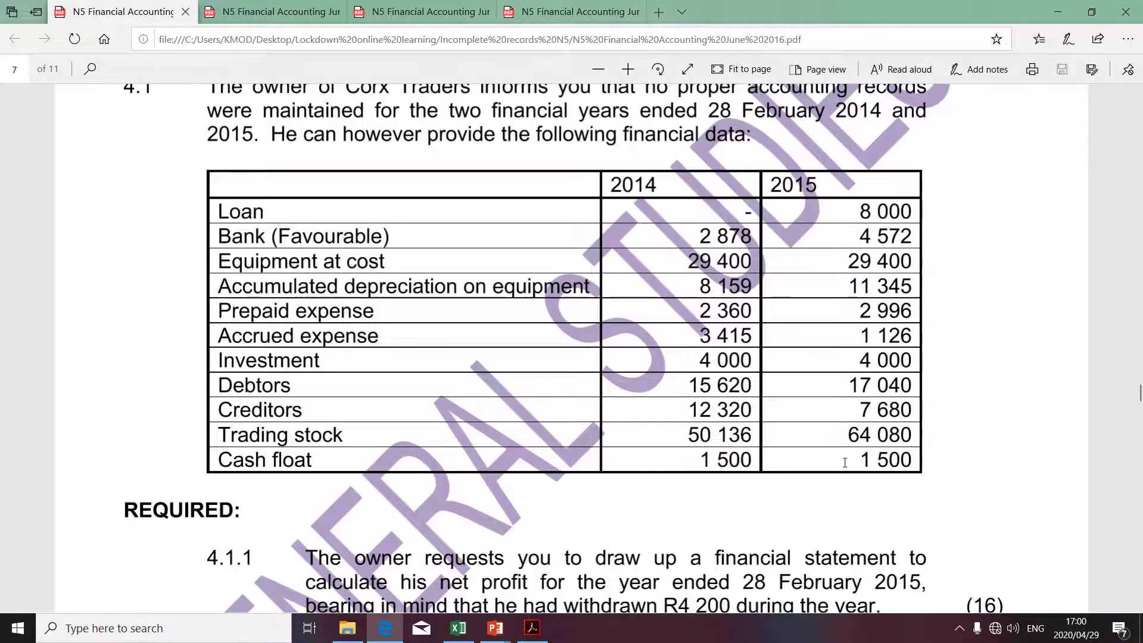
left_click_drag(861, 458, 909, 458)
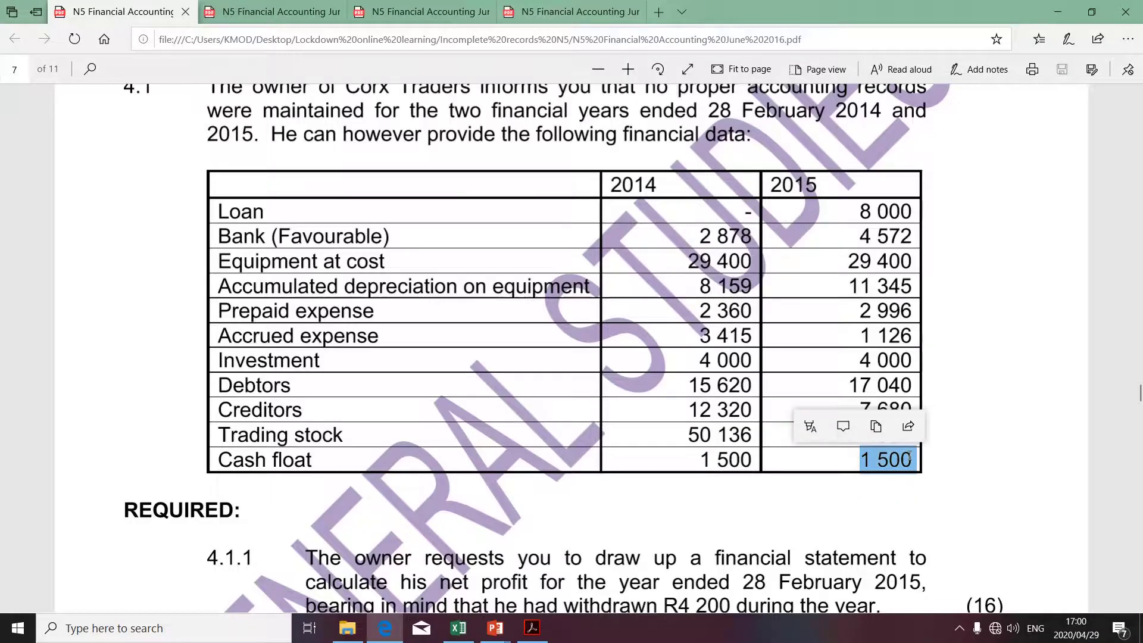
key("alt+Tab")
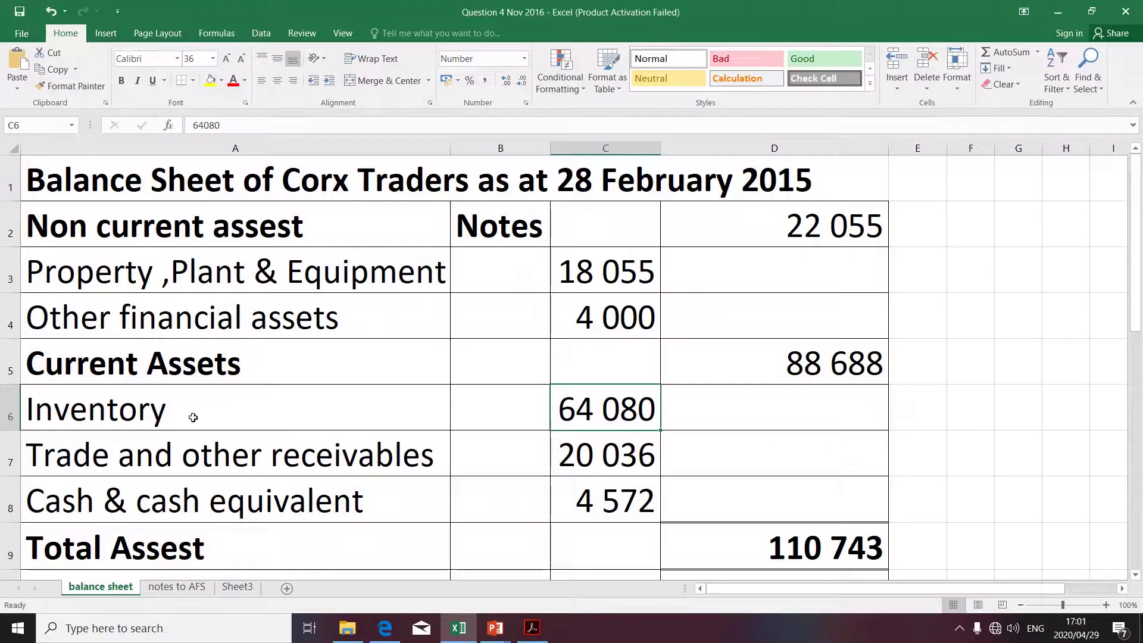
Step: Change cash in C8 to =4572+1500, giving 6 072 and total assets 112 243
left_click(572, 492)
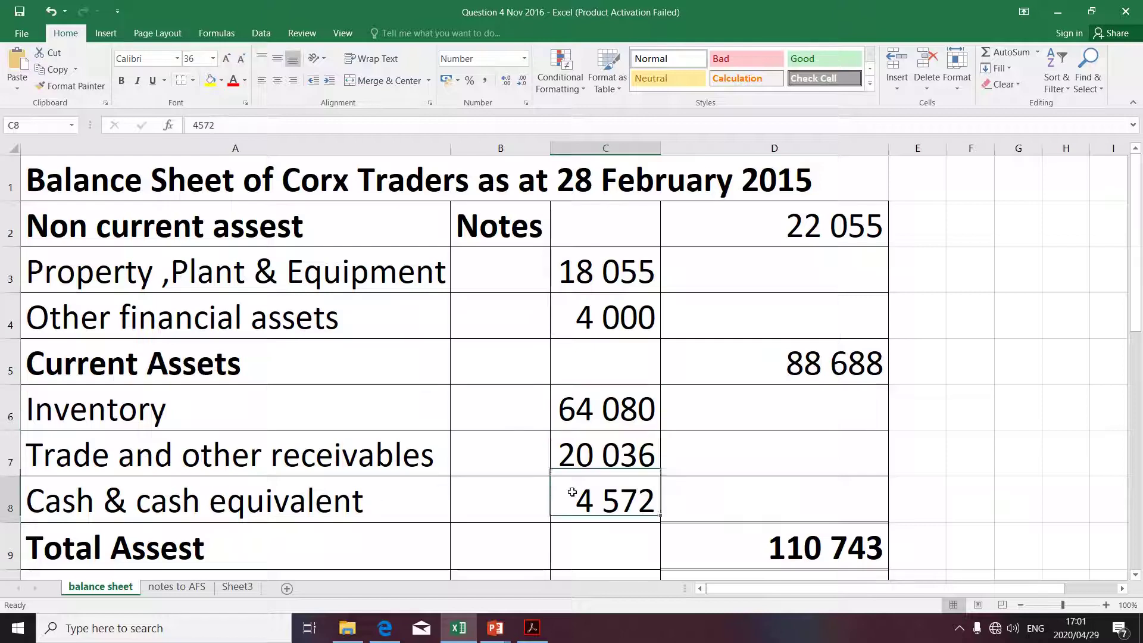
left_click(193, 126)
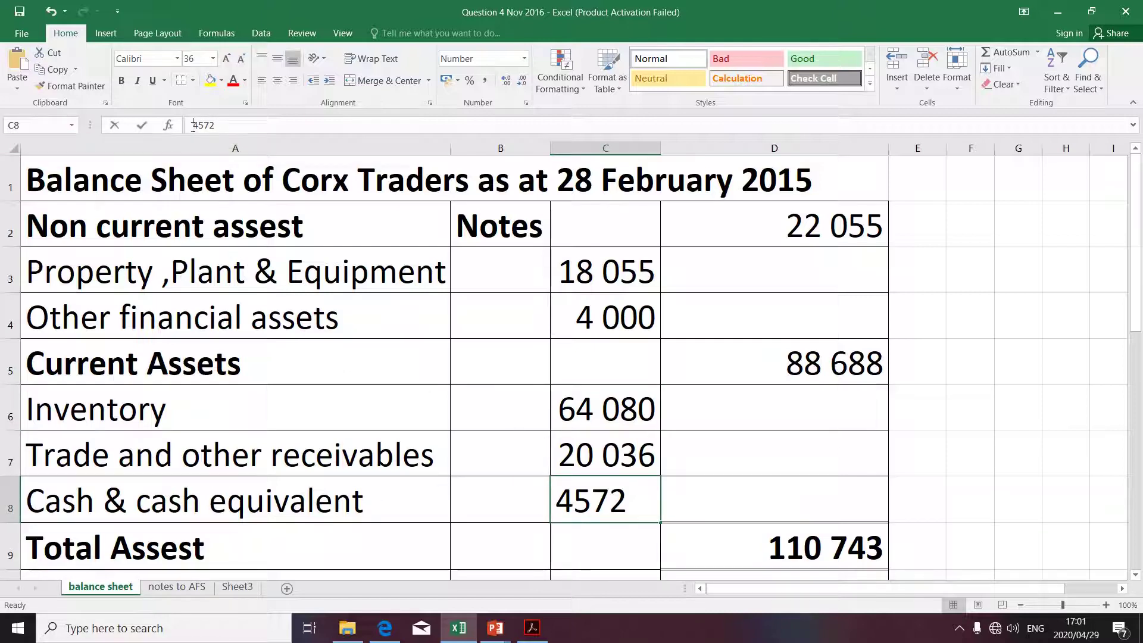
type("=4572")
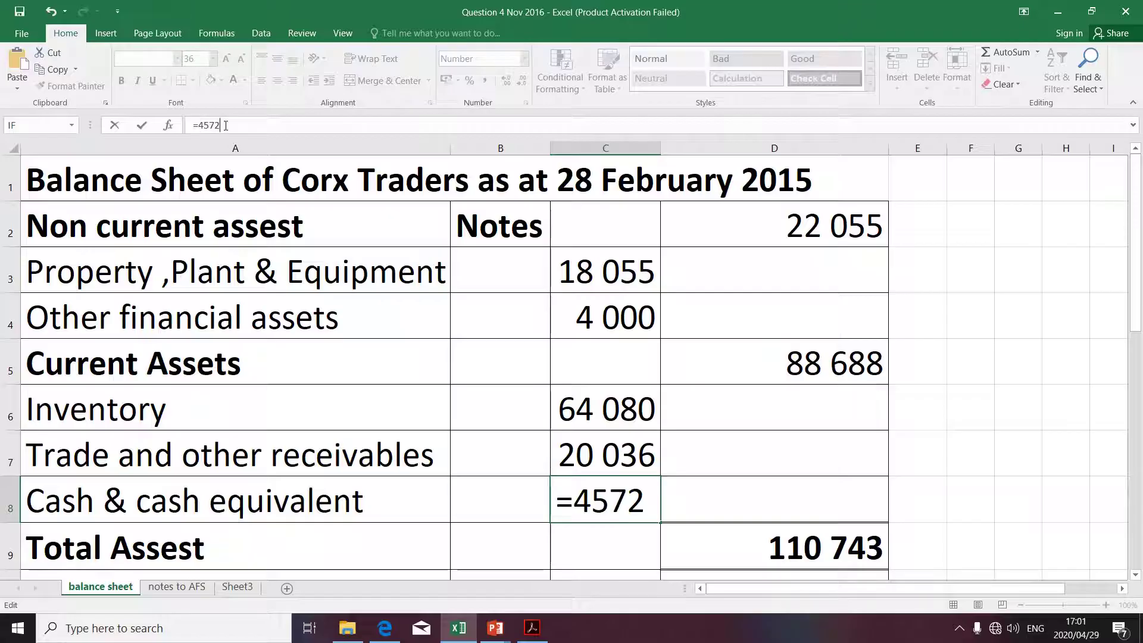
type("+1 500")
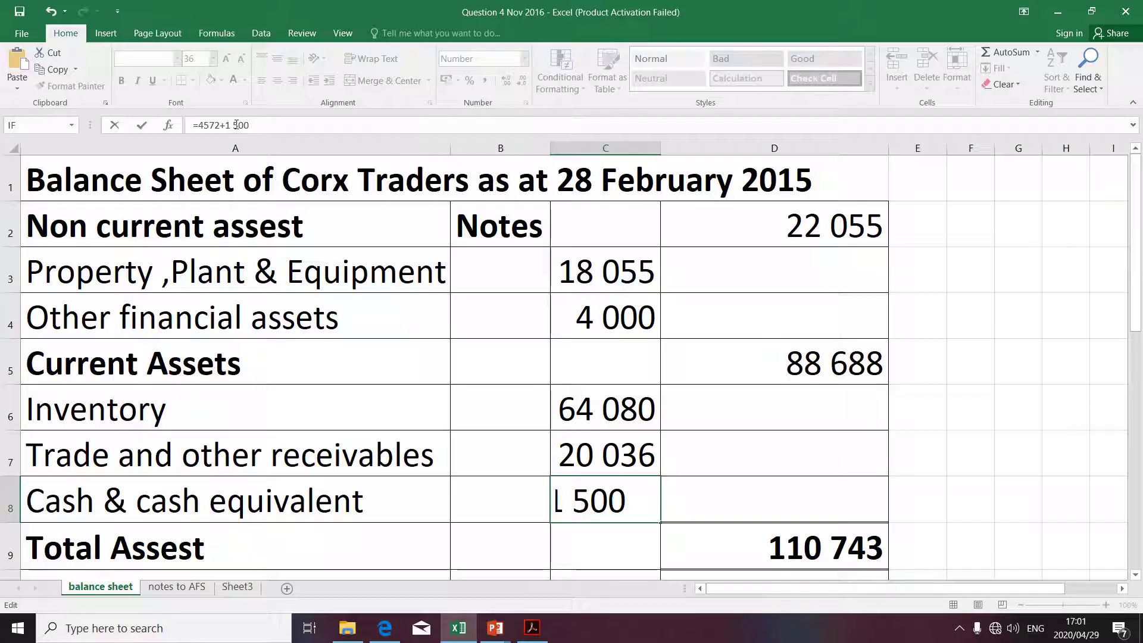
left_click(234, 125)
key("BackSpace")
key("Return")
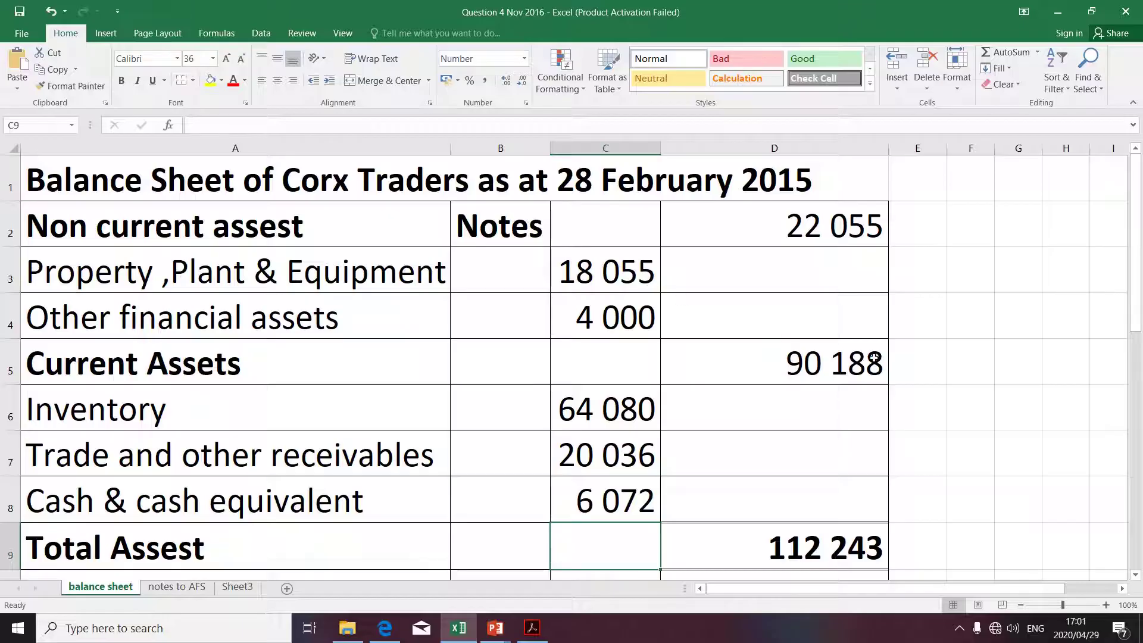
left_click_drag(1132, 281, 1140, 381)
left_click(814, 310)
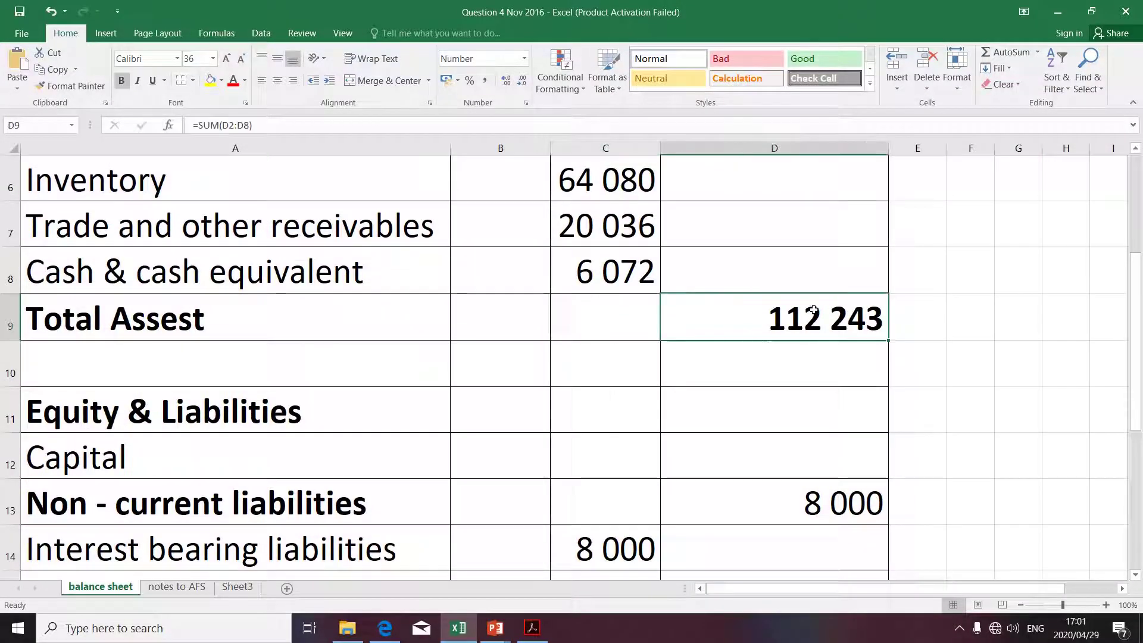
Step: Fill Total Assets in D9 green and Total Equity and Liabilities in D17 red
left_click(221, 80)
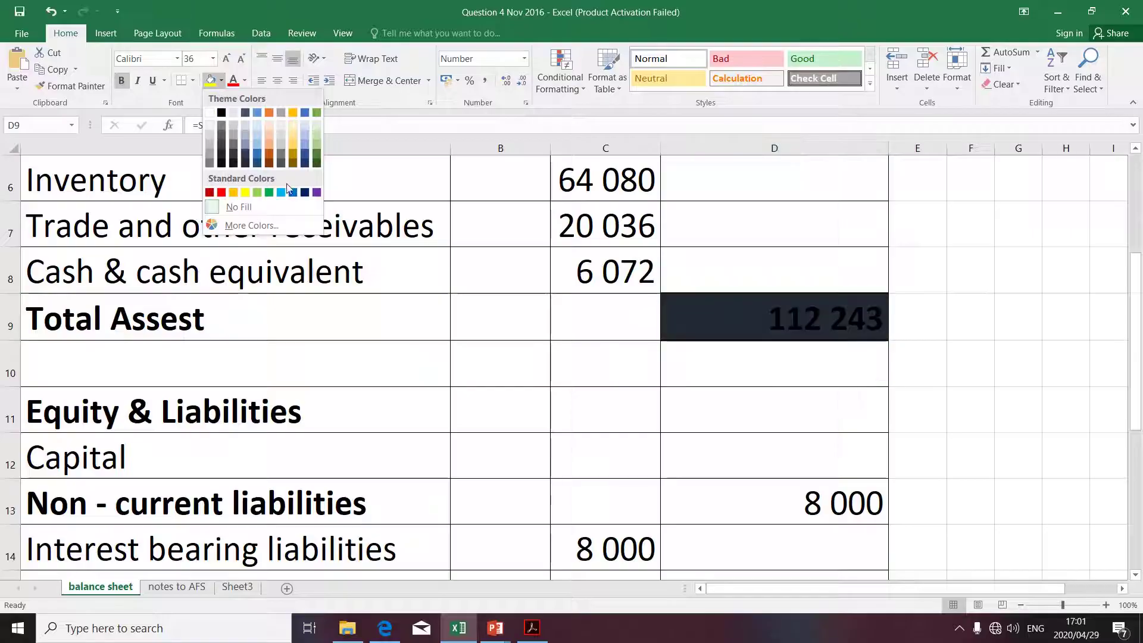
left_click(269, 191)
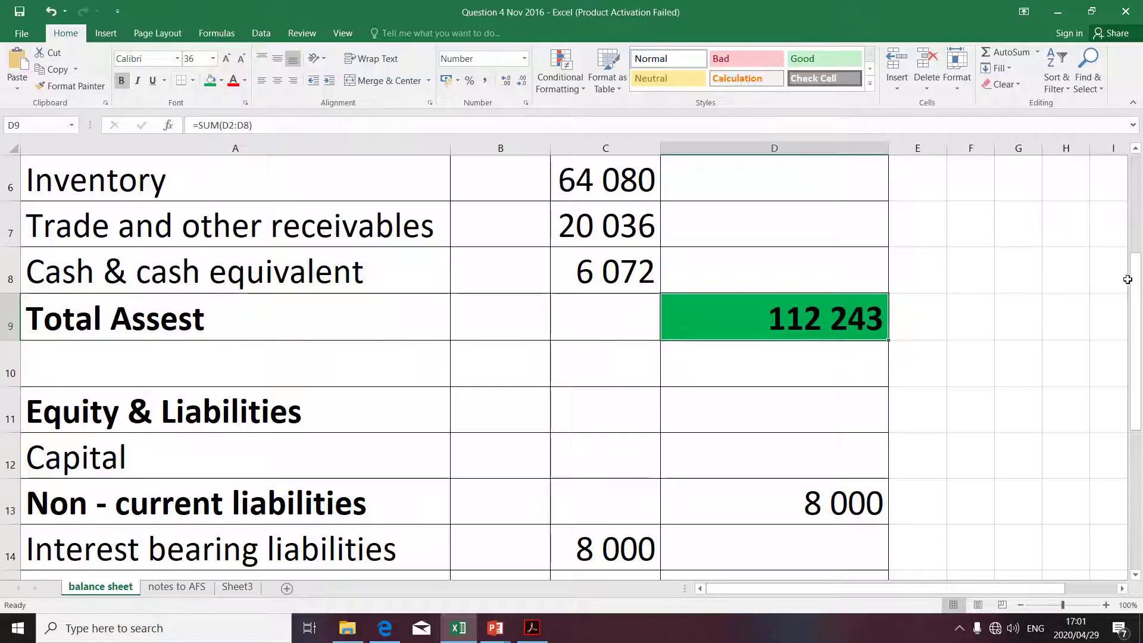
left_click_drag(1135, 274, 1083, 395)
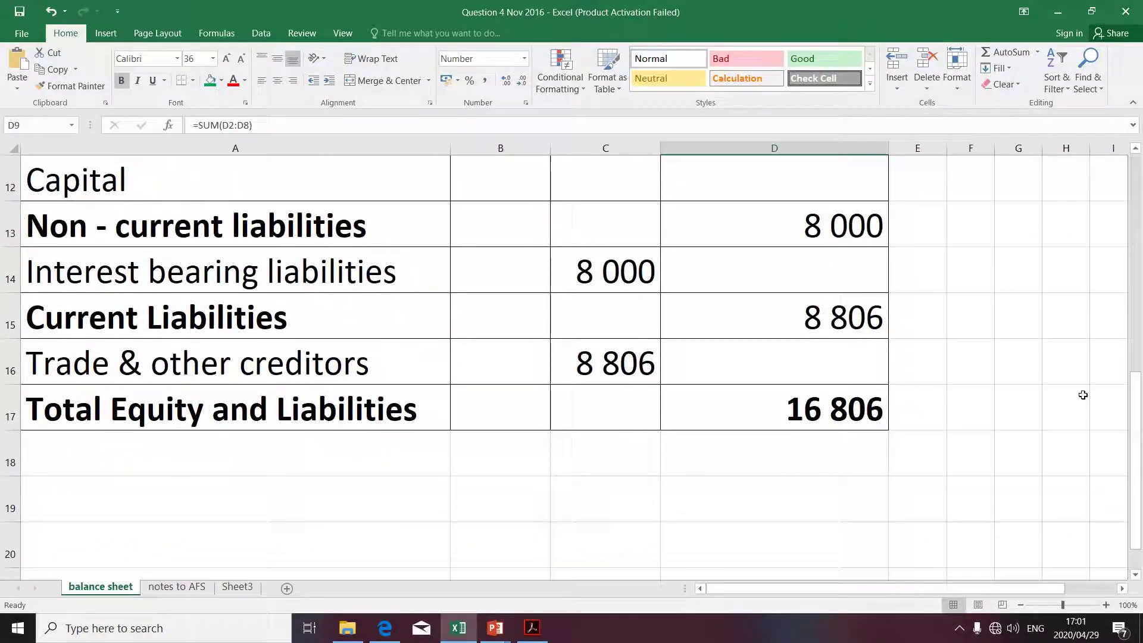
left_click(855, 411)
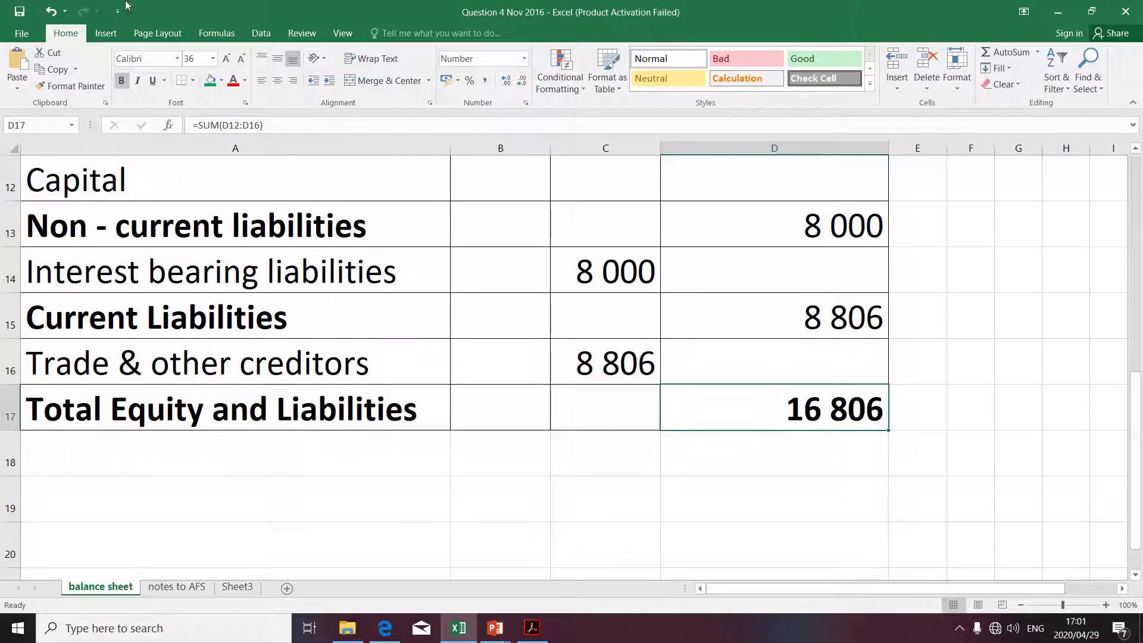
left_click(216, 81)
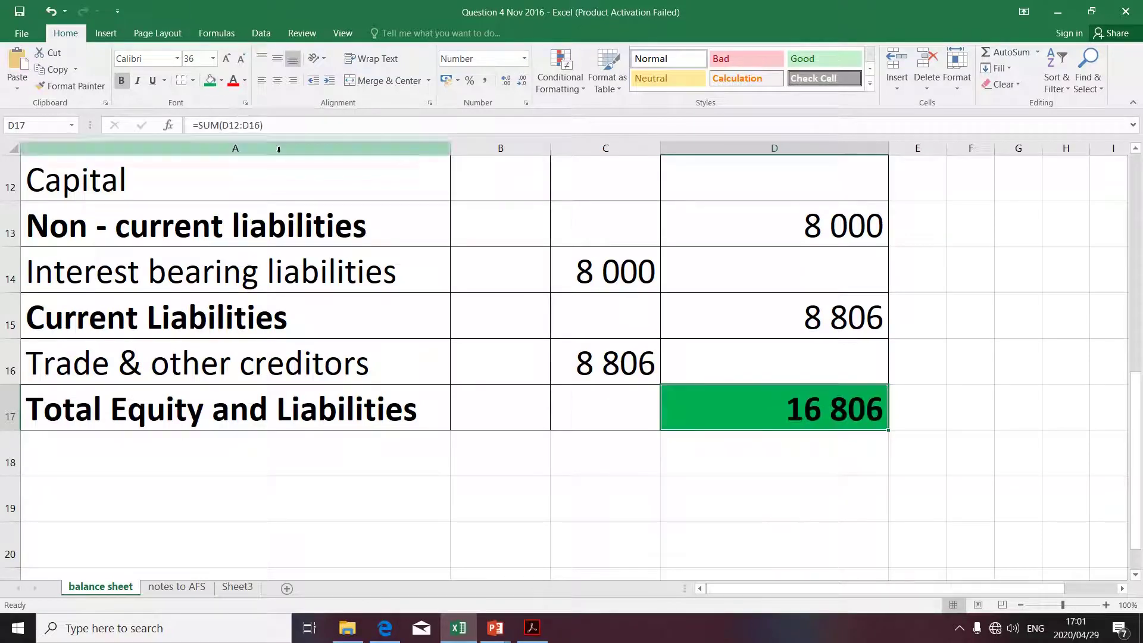
left_click(221, 81)
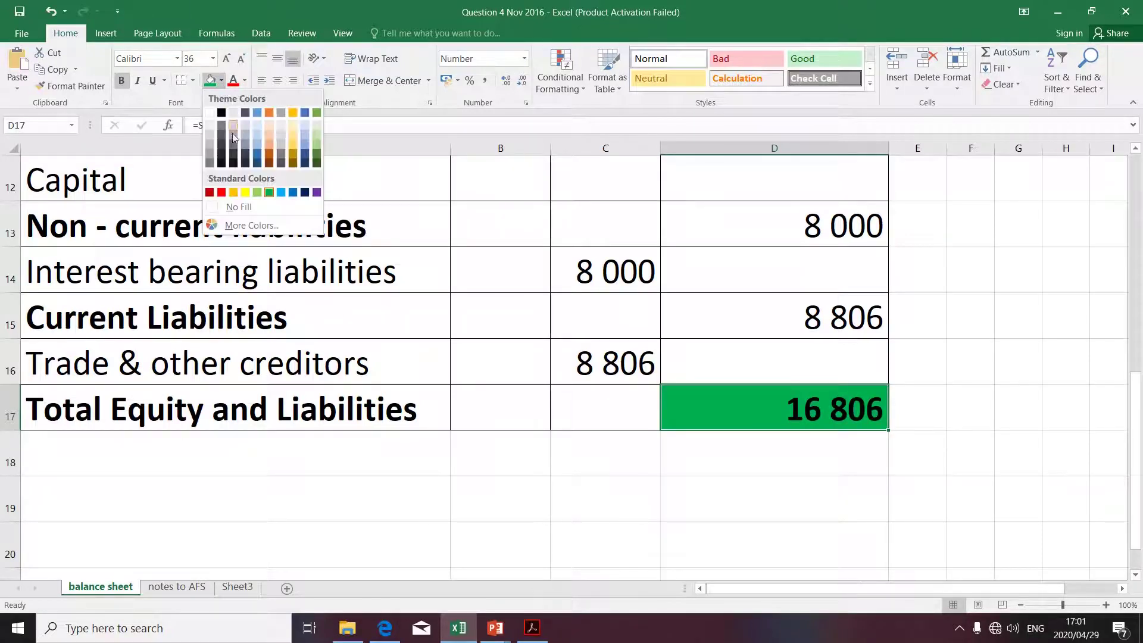
left_click(221, 192)
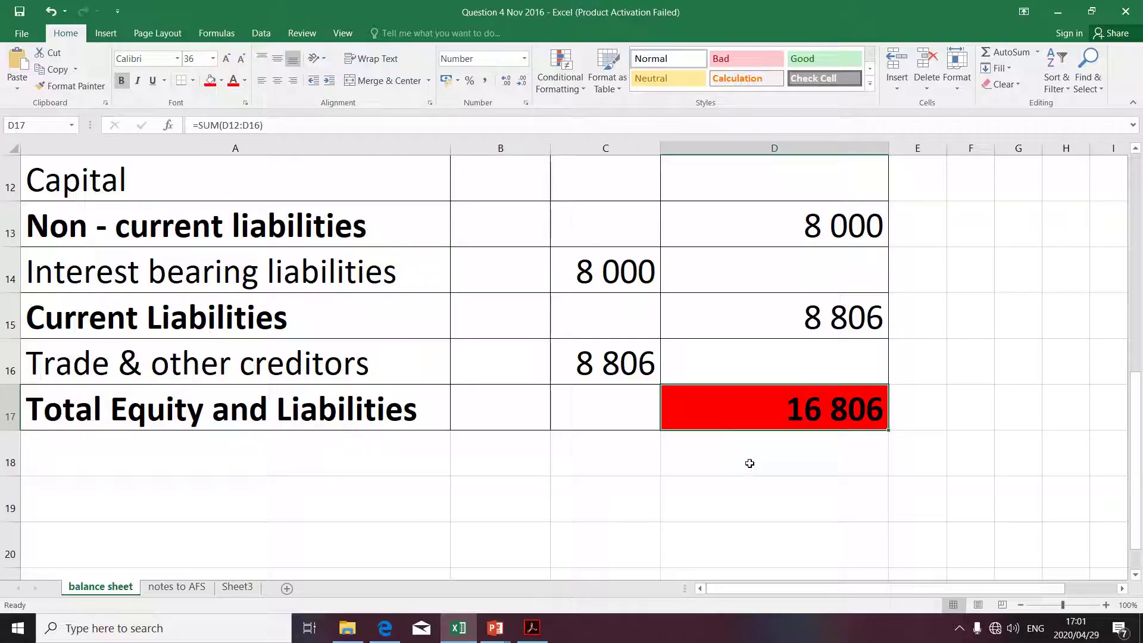
Step: Compare the totals in D9 (112 243) and D17 (16 806) to see the imbalance
scroll(842, 441, "up", 4)
scroll(844, 441, "down", 1)
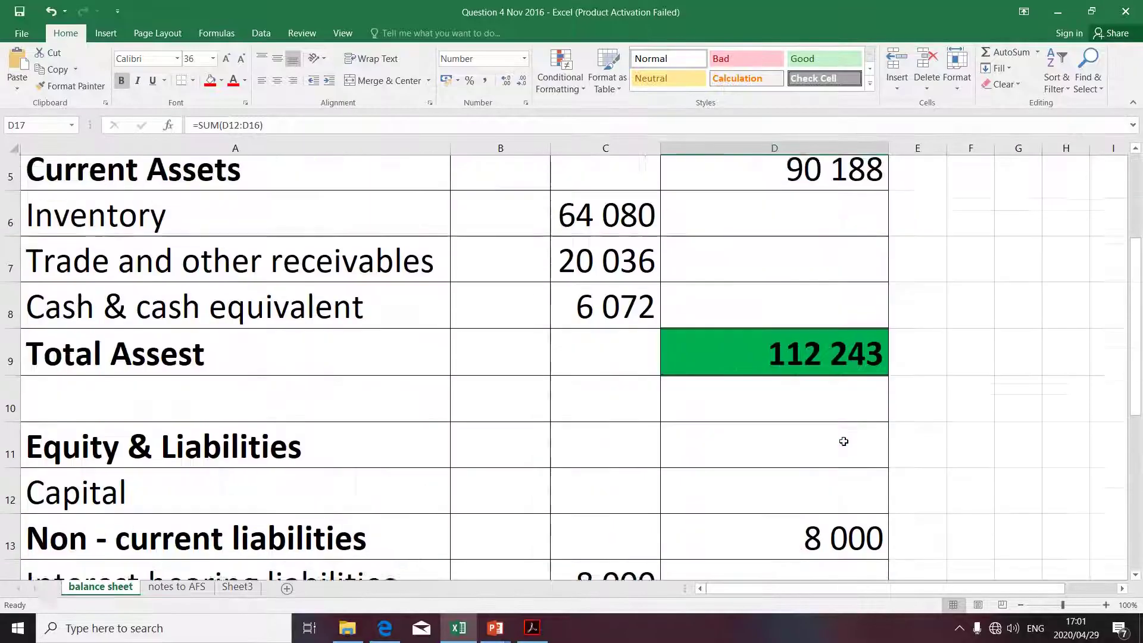
scroll(843, 441, "down", 1)
scroll(843, 441, "up", 2)
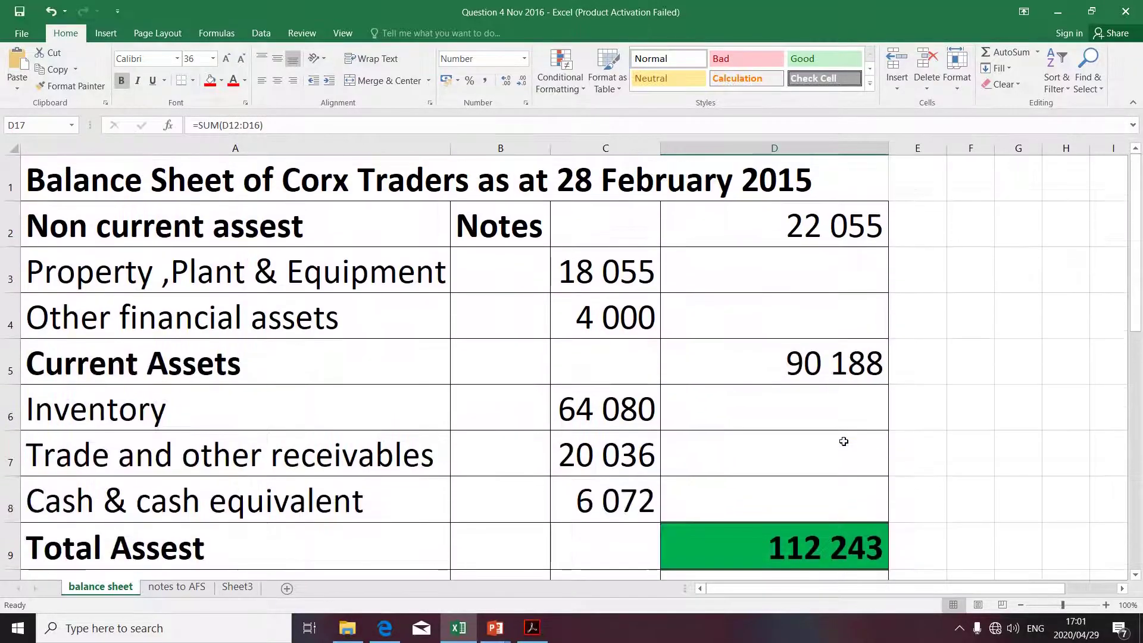
scroll(843, 441, "down", 2)
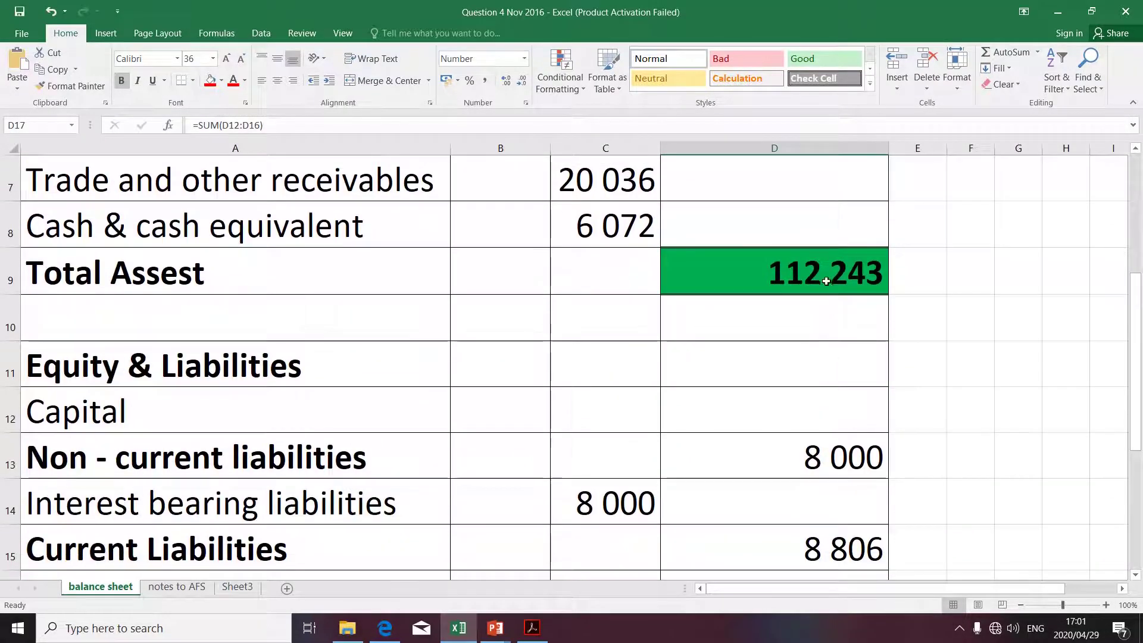
left_click(826, 281)
left_click_drag(1137, 298, 1046, 382)
left_click(833, 454)
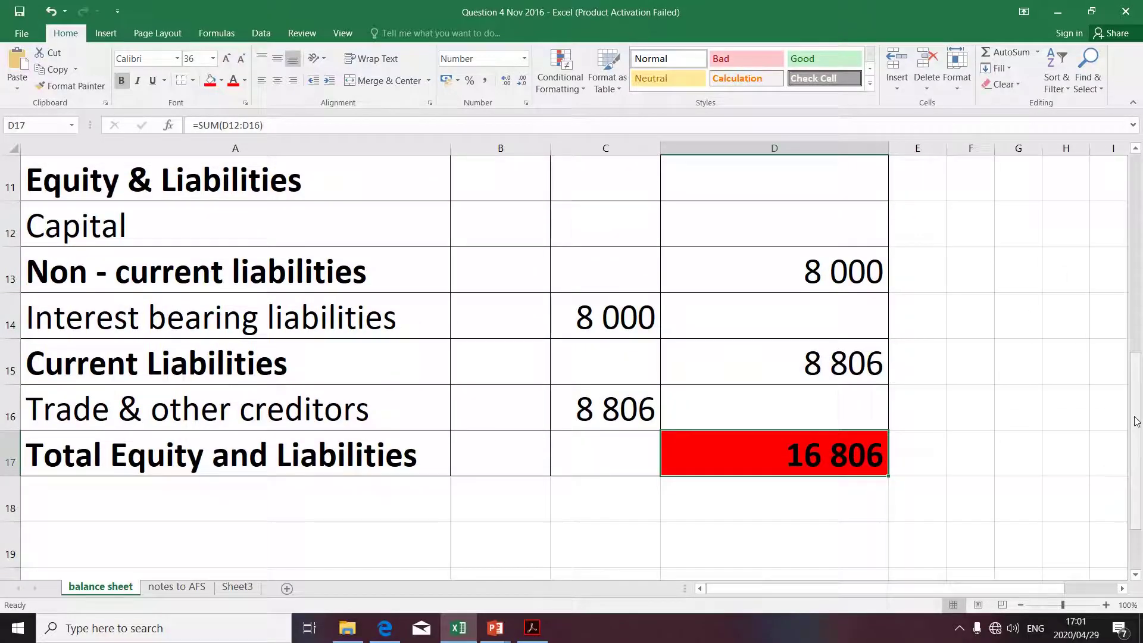
left_click_drag(1137, 421, 1136, 354)
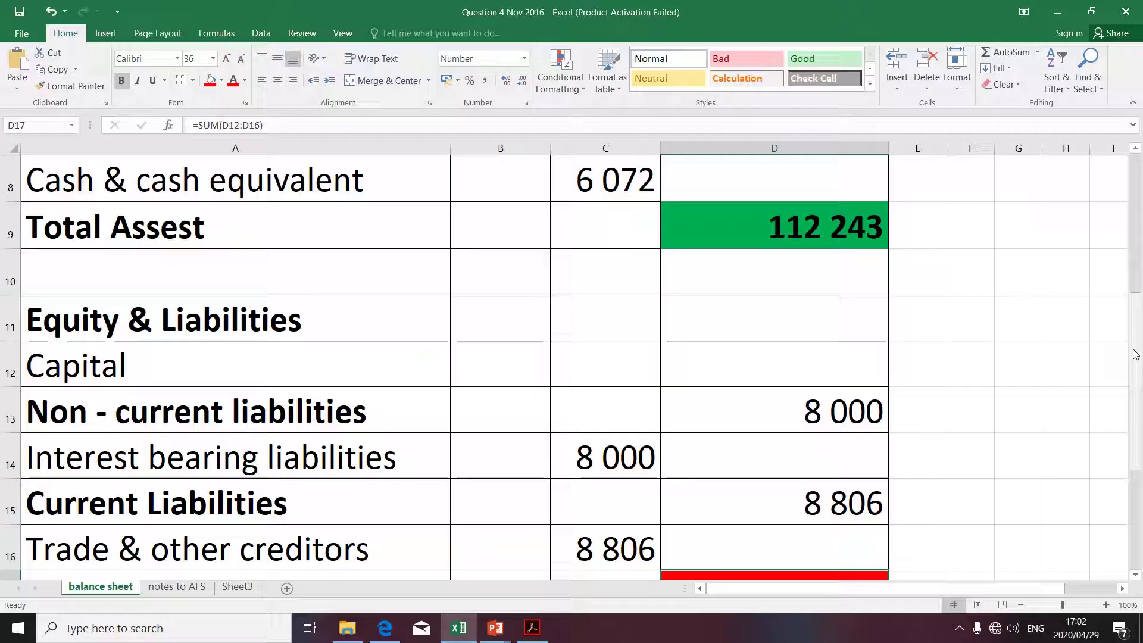
Step: Enter =D9-16806 in Capital cell D12, giving 95 437 so totals match 112 243
left_click(141, 376)
left_click(810, 373)
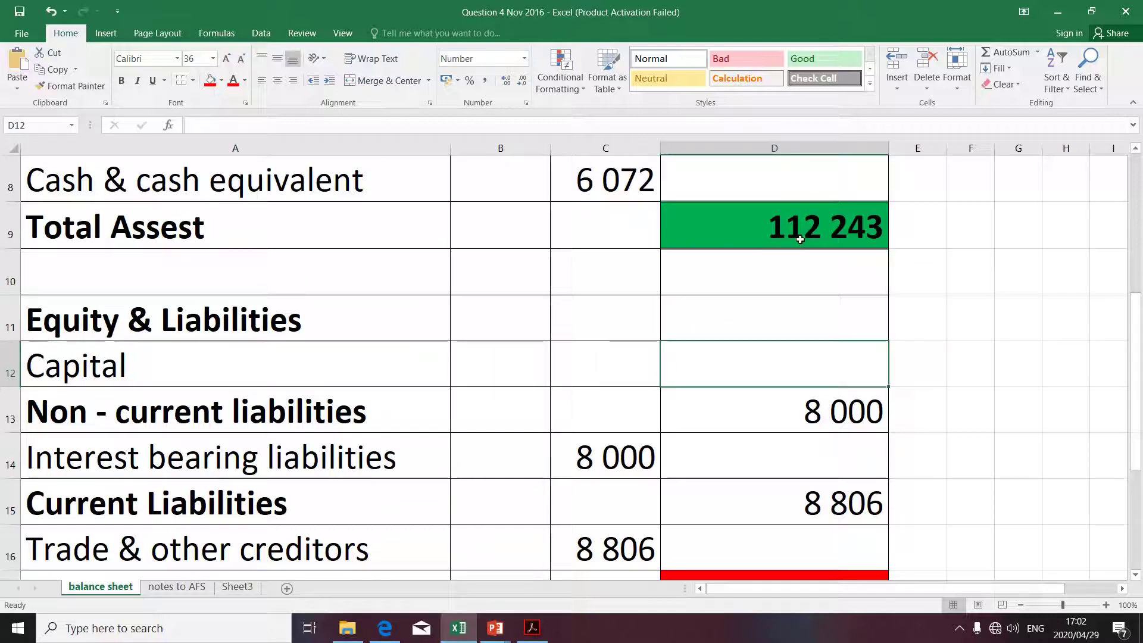
type("=")
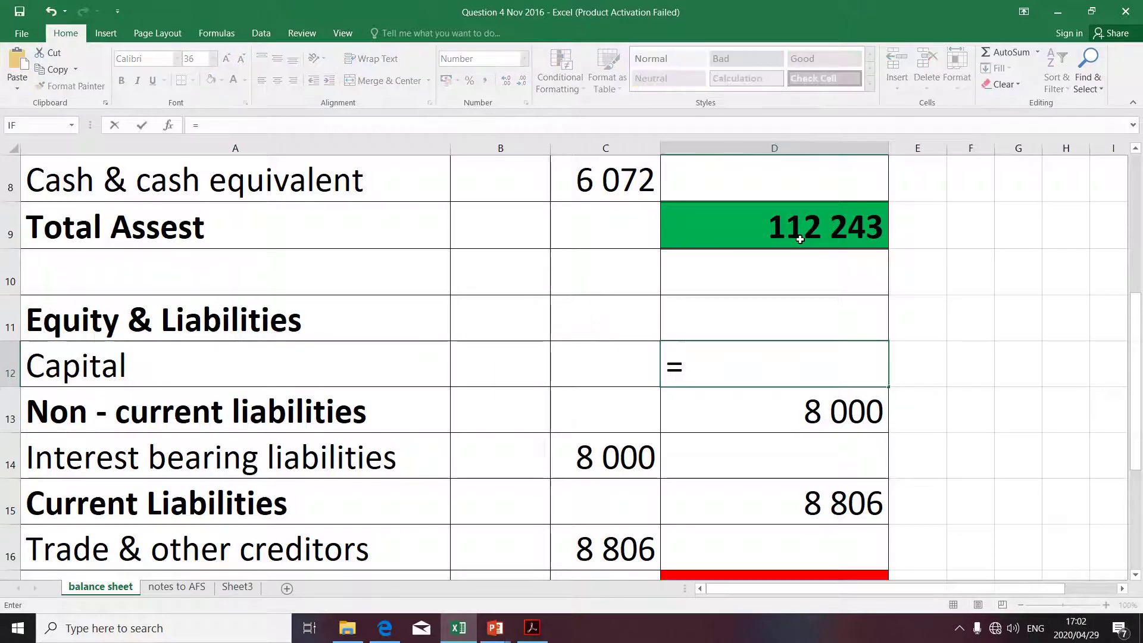
left_click(801, 239)
scroll(1138, 377, "down", 1)
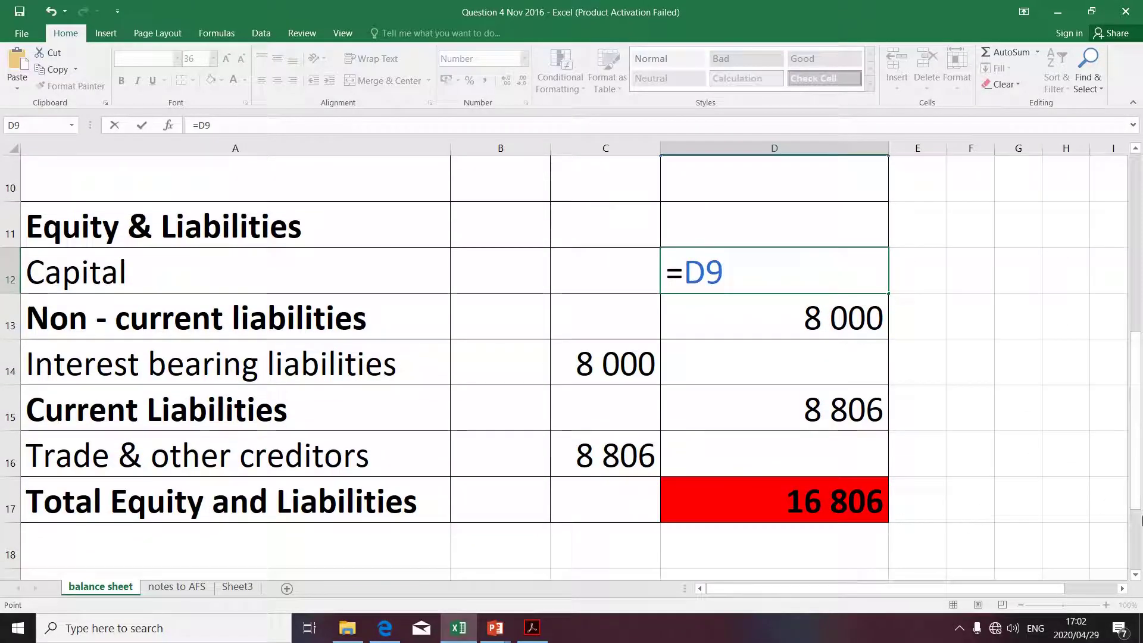
type("-")
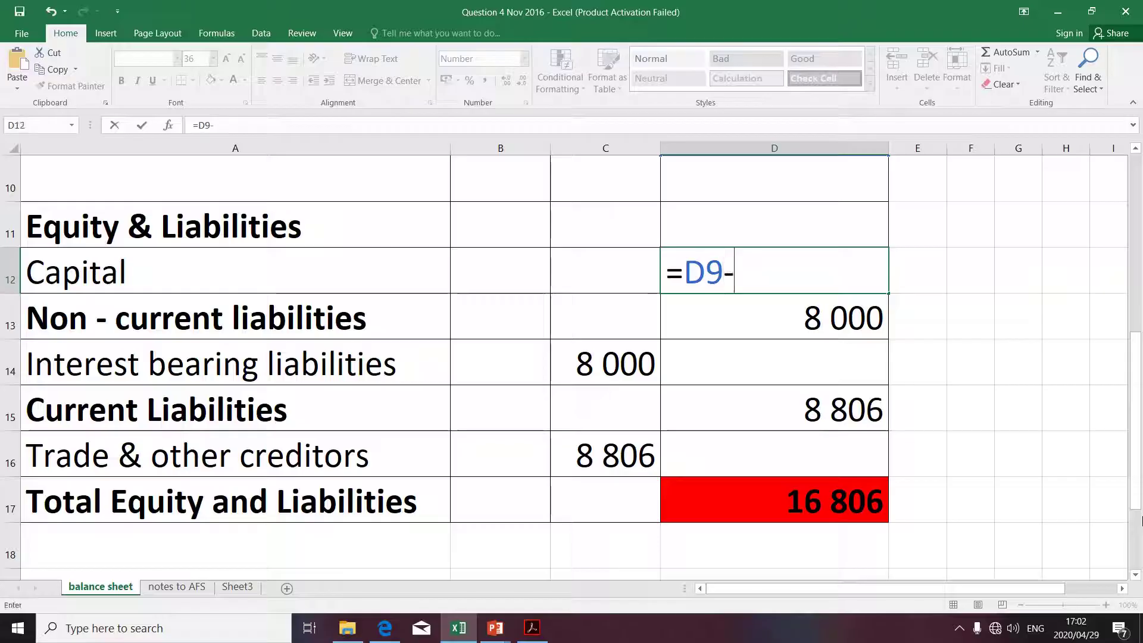
type("16")
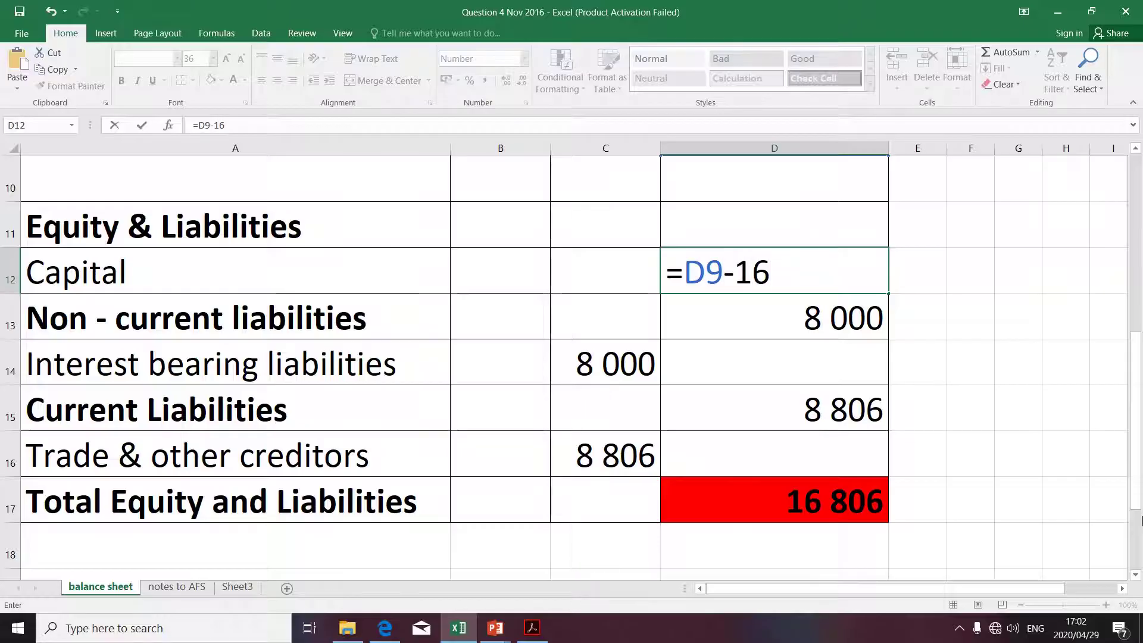
type("806")
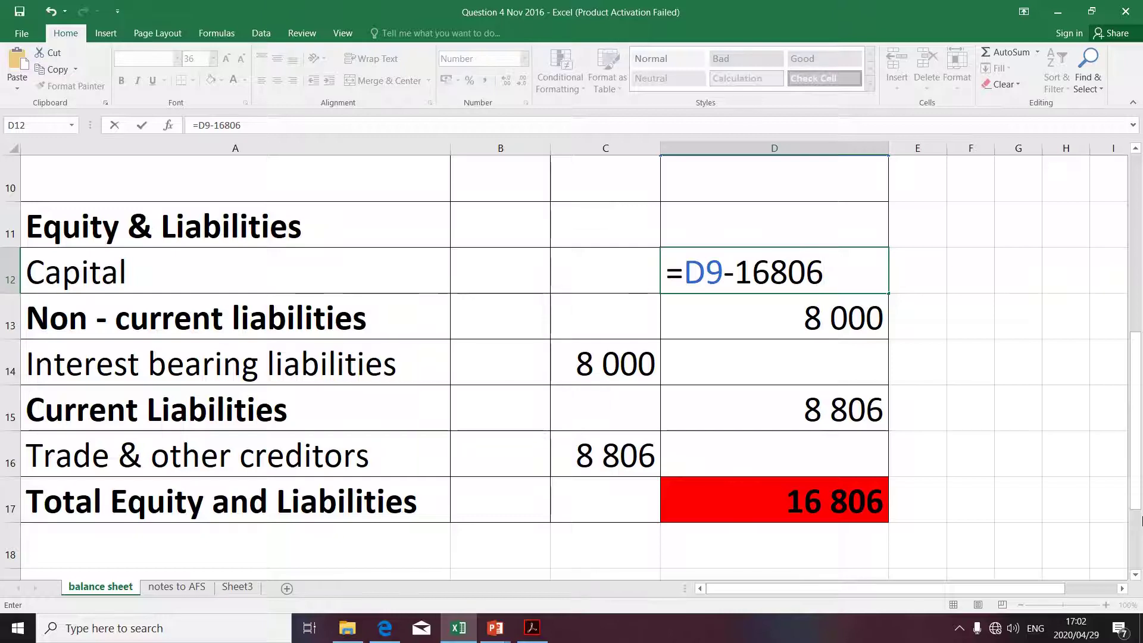
key("Return")
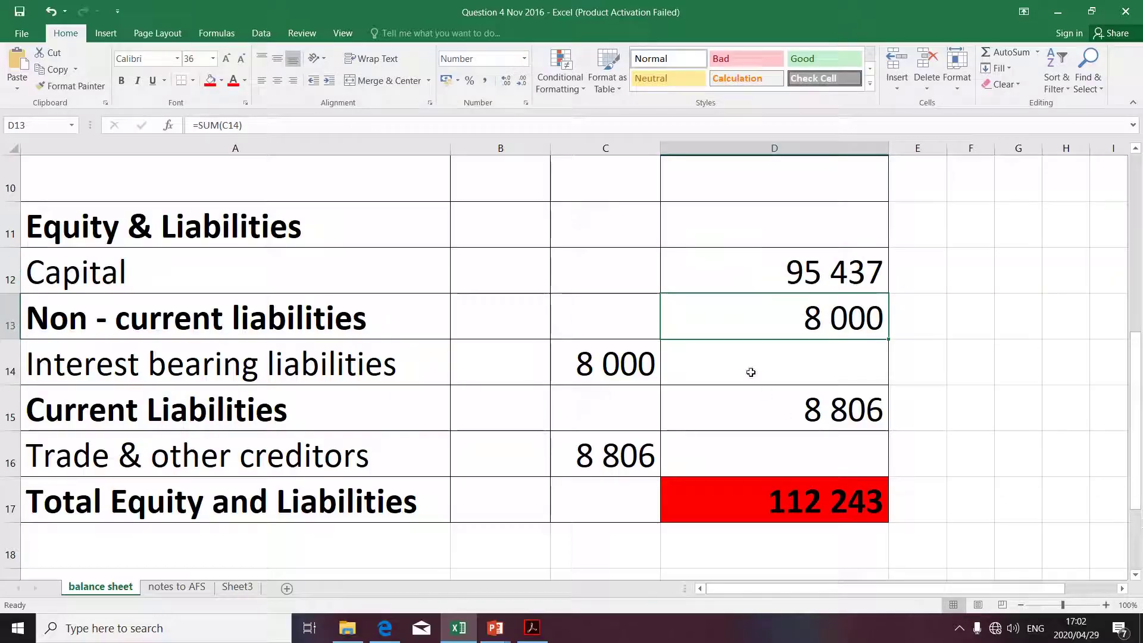
left_click(731, 273)
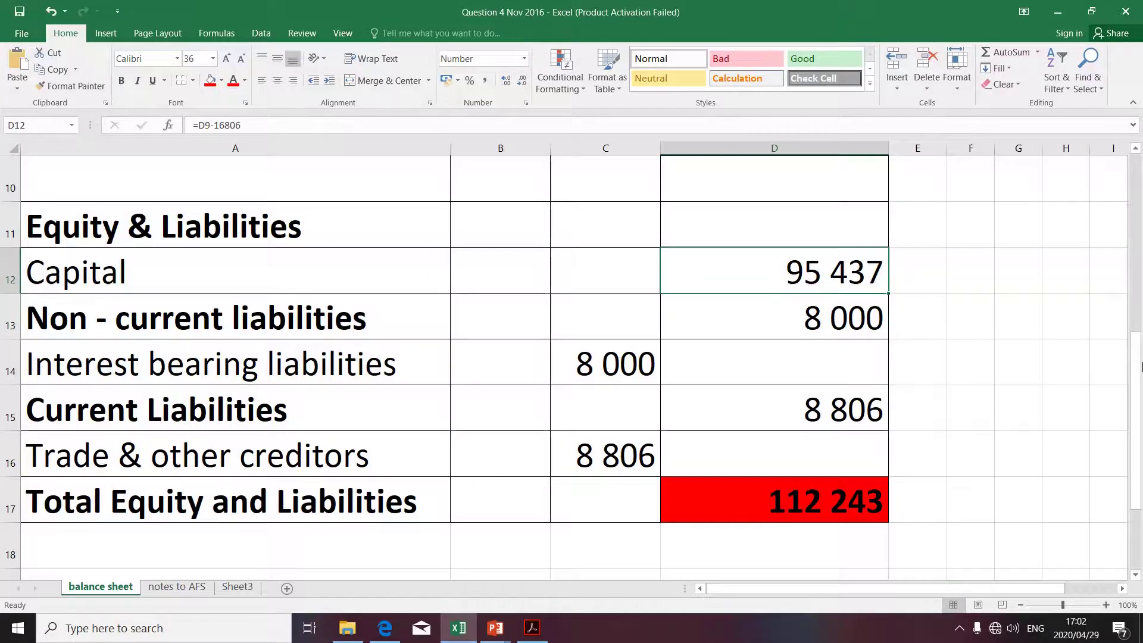
left_click_drag(1137, 366, 1140, 229)
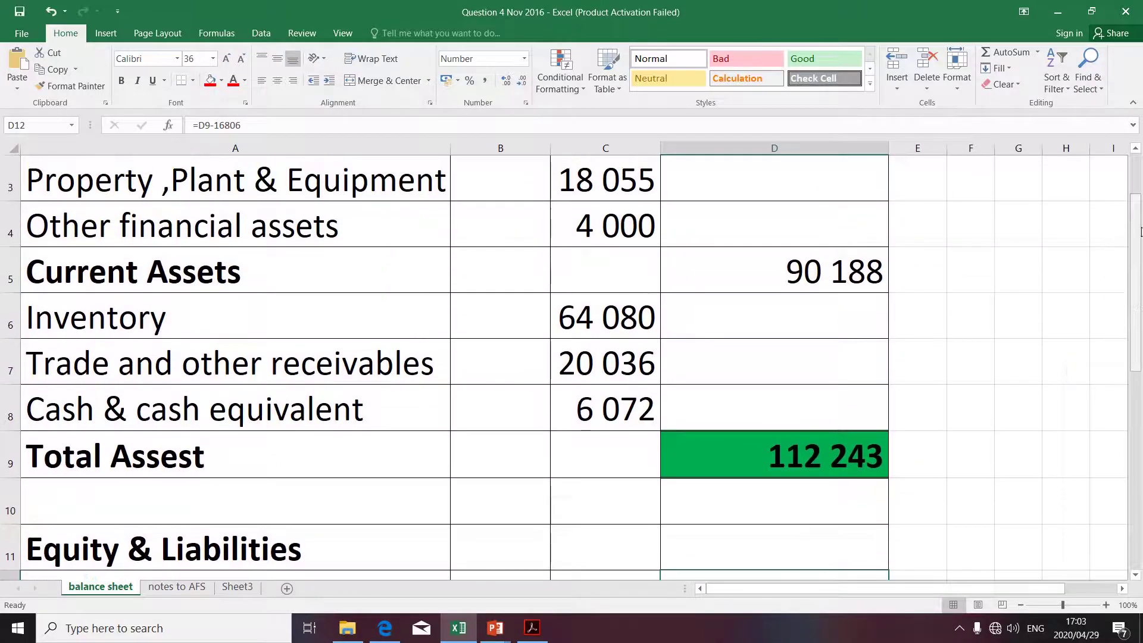
Step: Fill the 112 243 total in D17 green to match Total Assets in D9
left_click(959, 629)
left_click(948, 429)
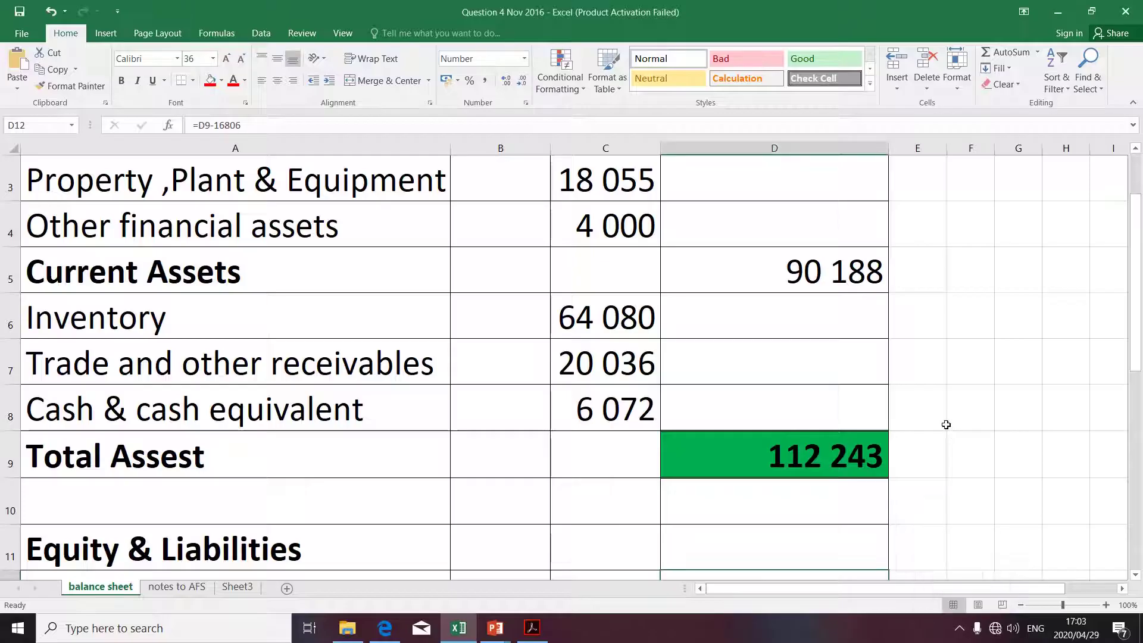
scroll(943, 378, "up", 1)
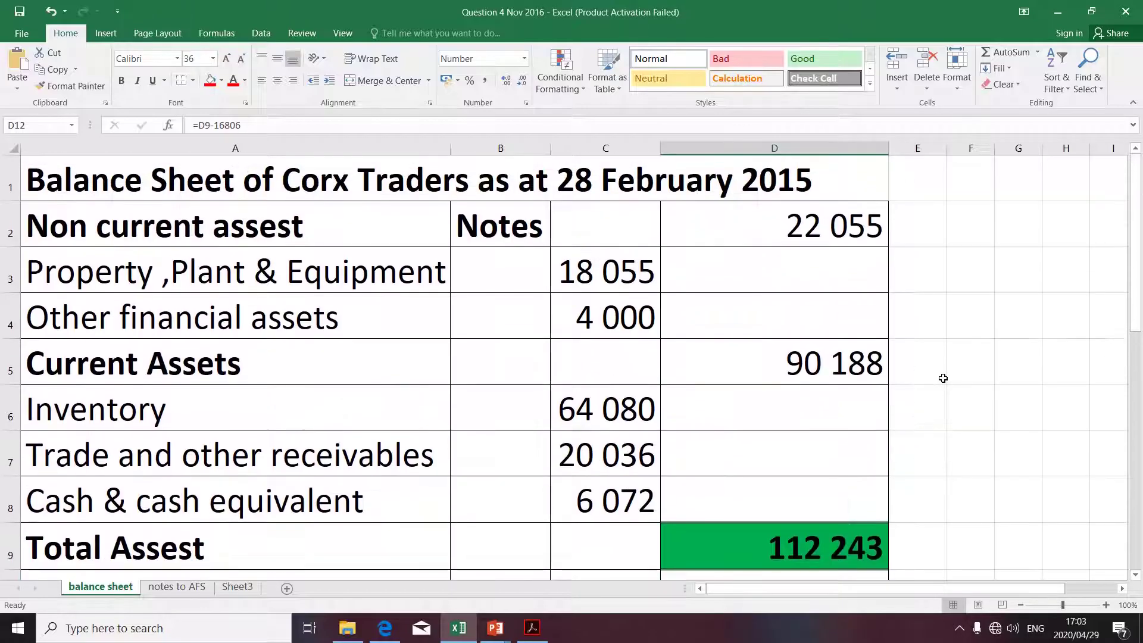
left_click_drag(1132, 255, 1133, 454)
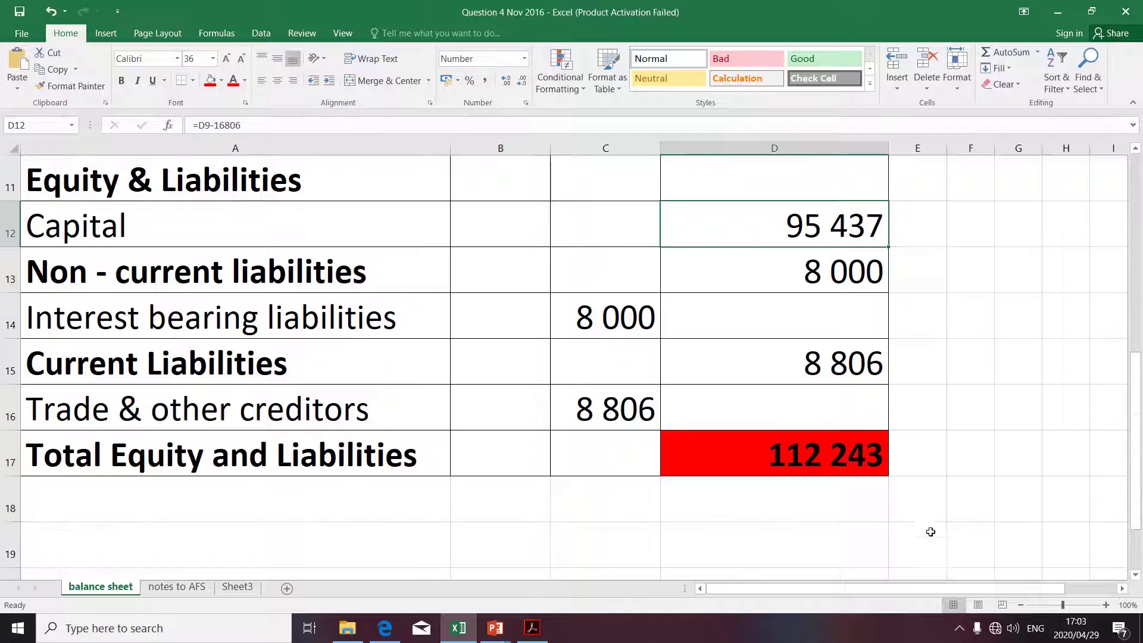
left_click(853, 466)
left_click(221, 79)
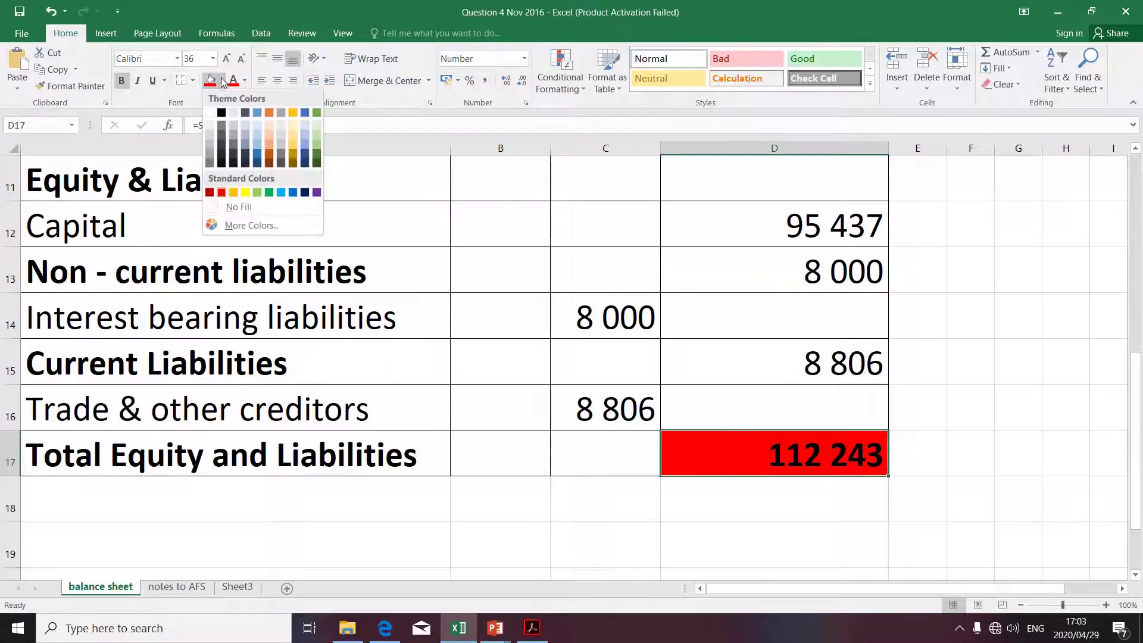
left_click(268, 198)
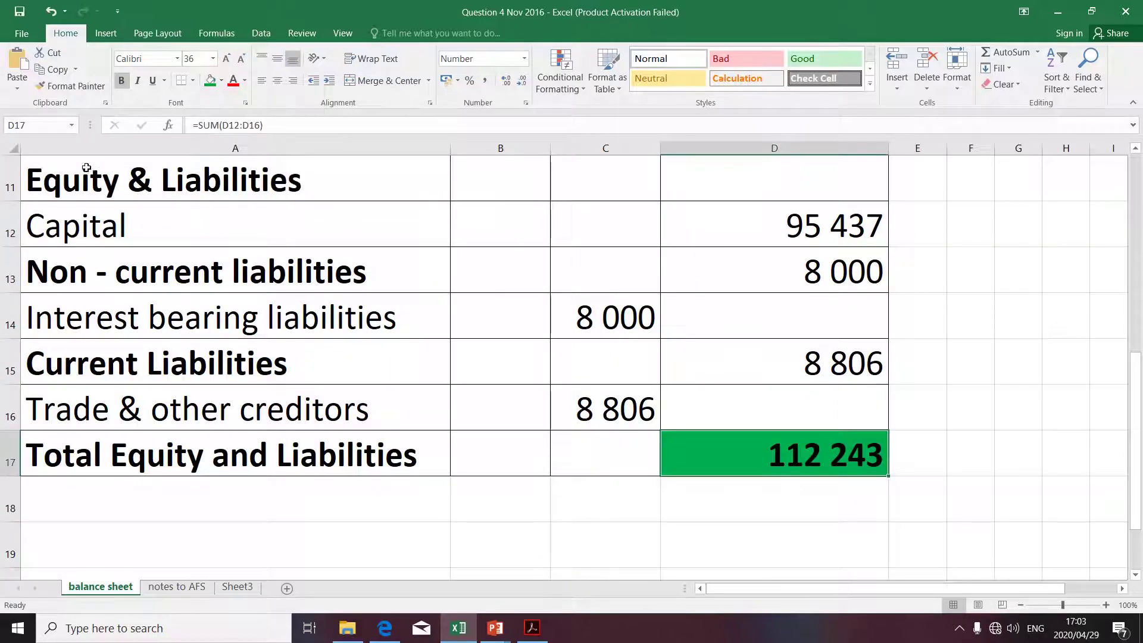
left_click(14, 146)
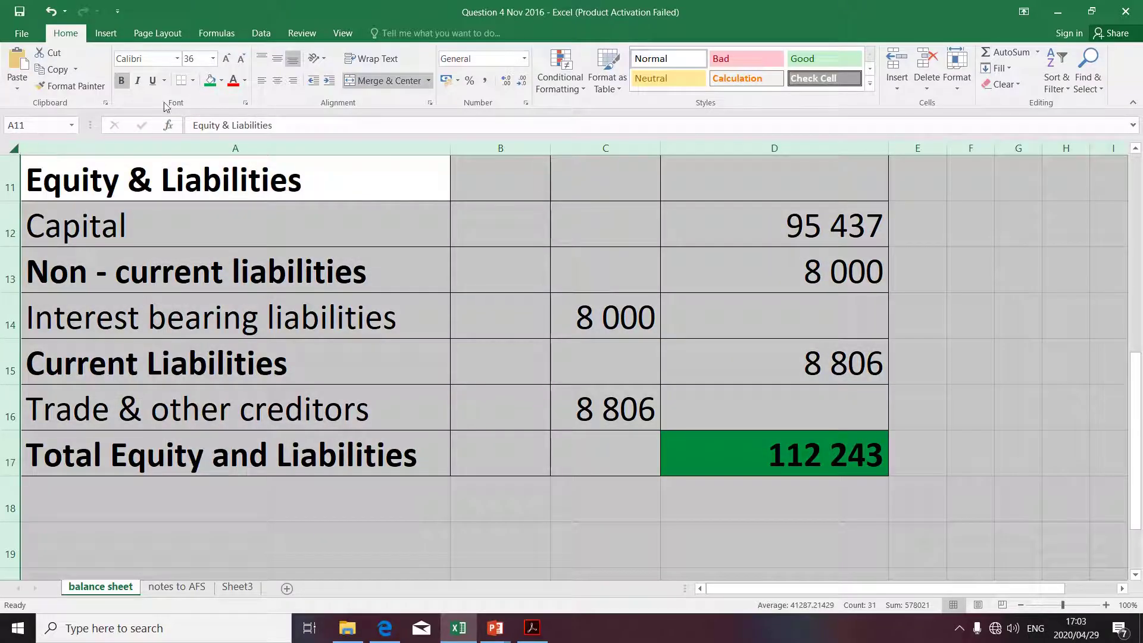
Step: Set the whole sheet to font size 14 and auto-fit all column widths
left_click(212, 59)
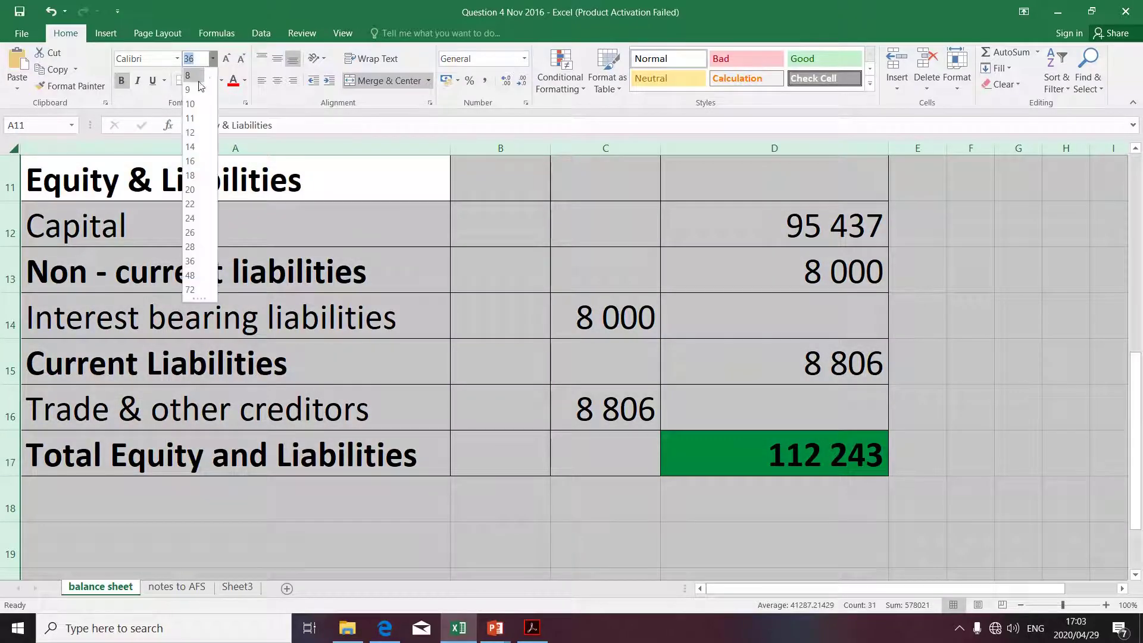
left_click(195, 147)
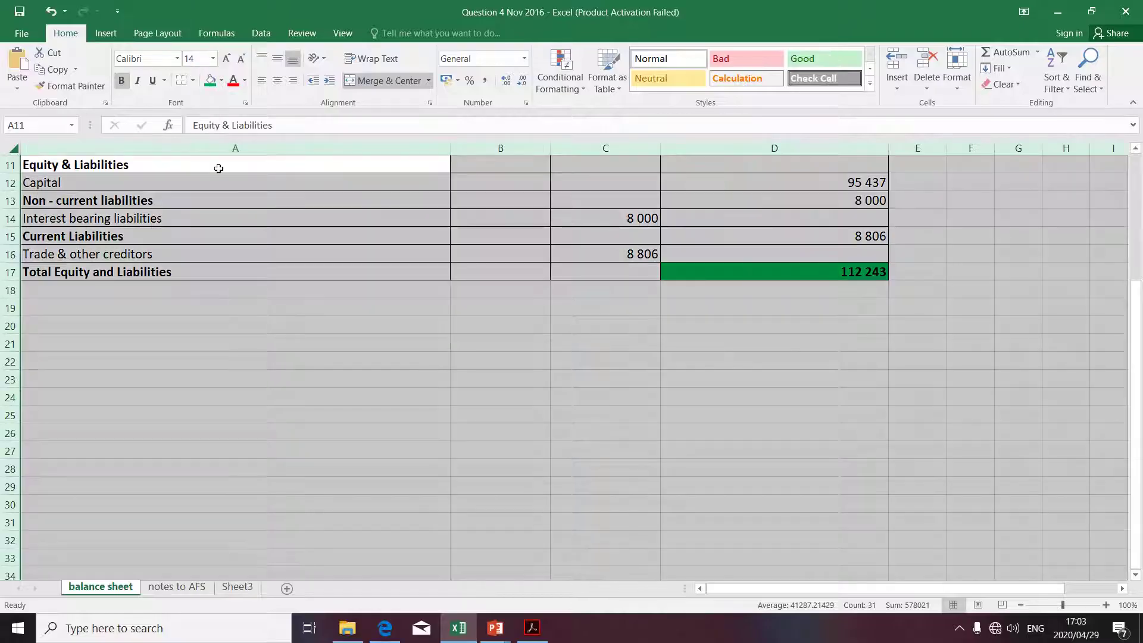
scroll(459, 281, "up", 3)
scroll(459, 281, "up", 1)
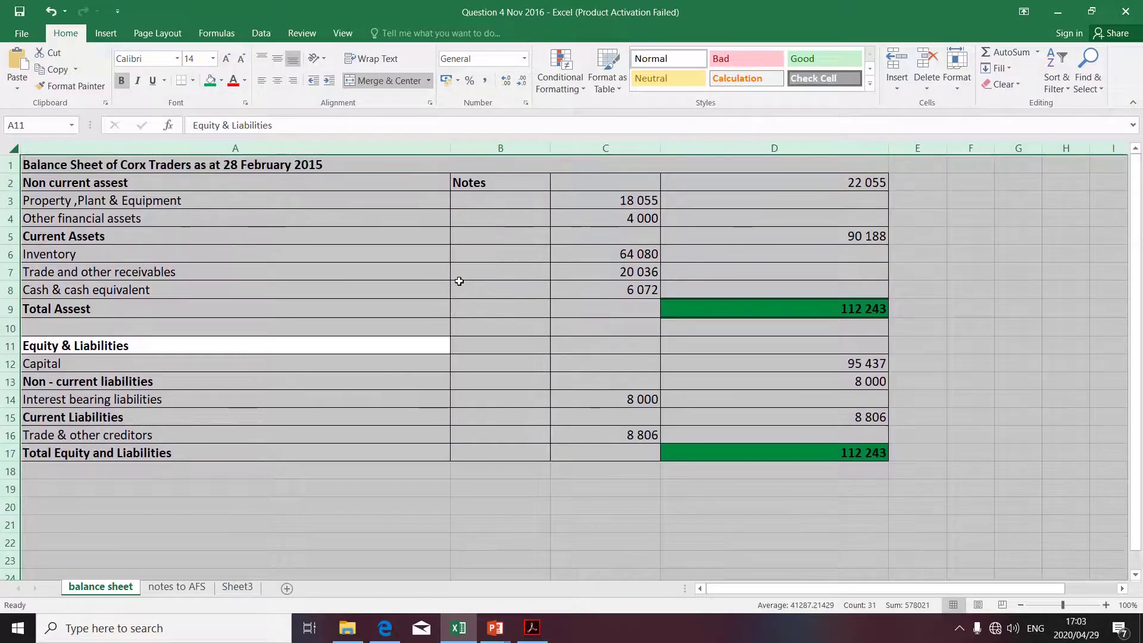
left_click(542, 518)
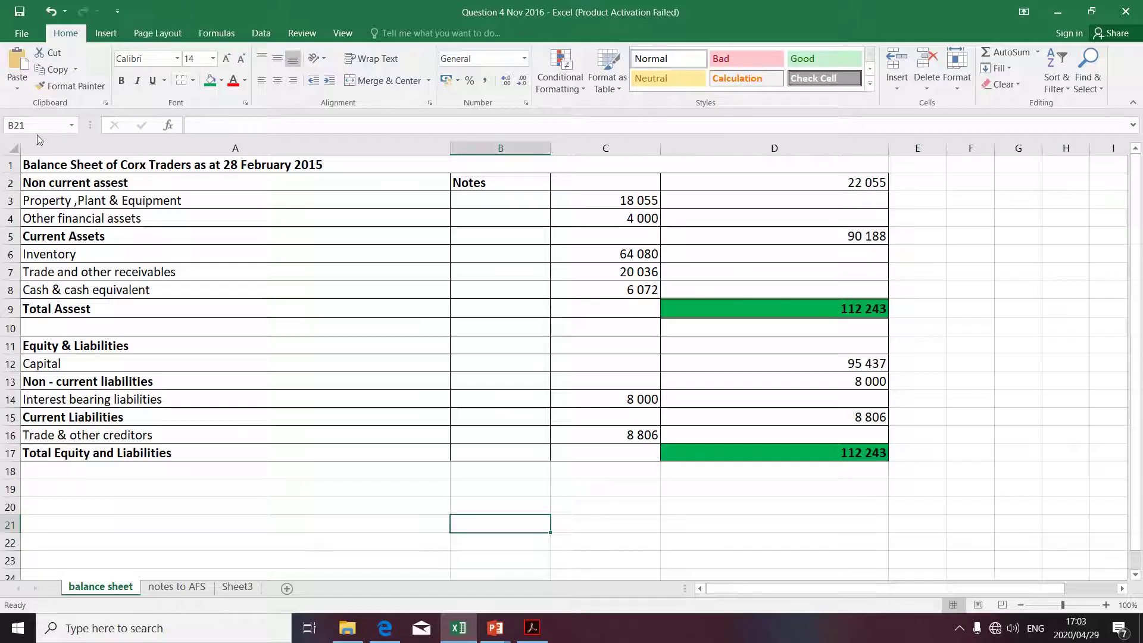
left_click(13, 147)
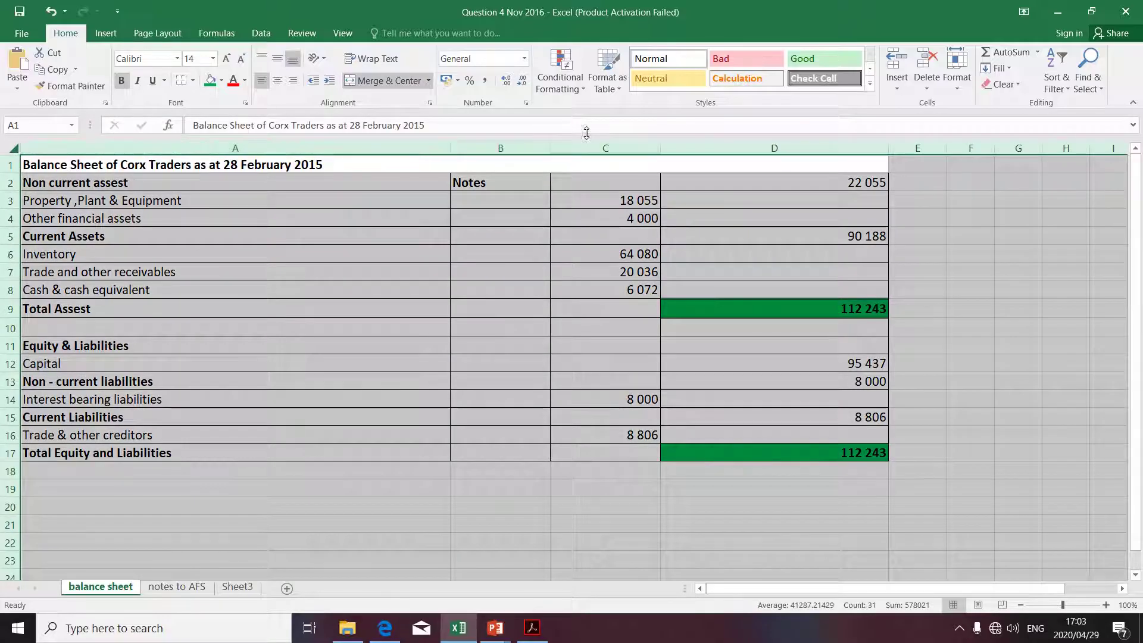
double_click(451, 147)
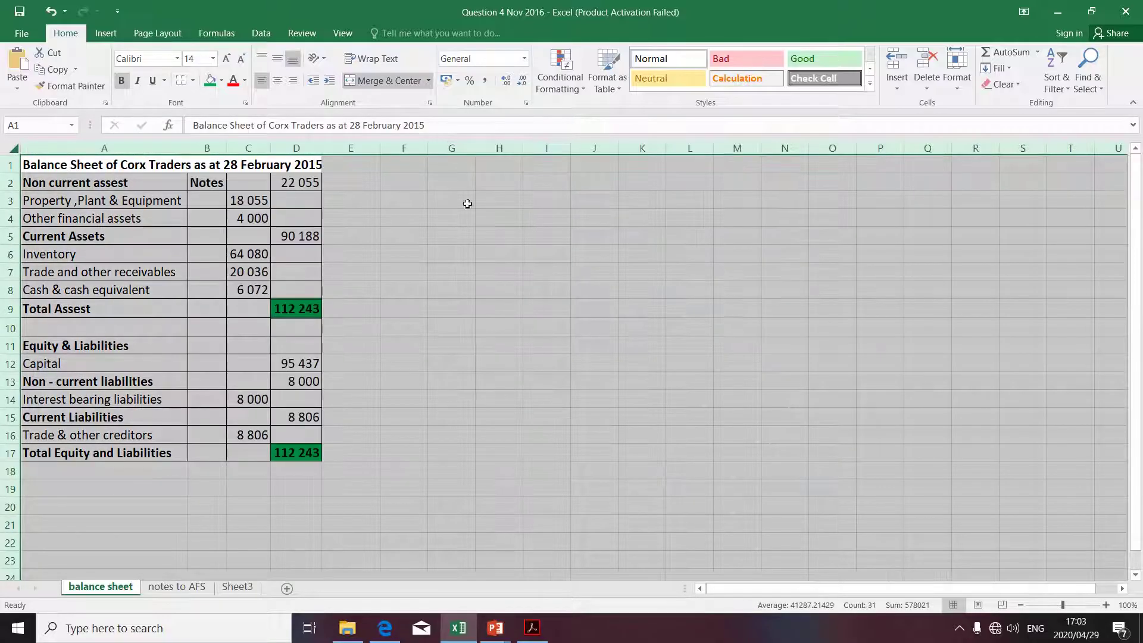
left_click(463, 221)
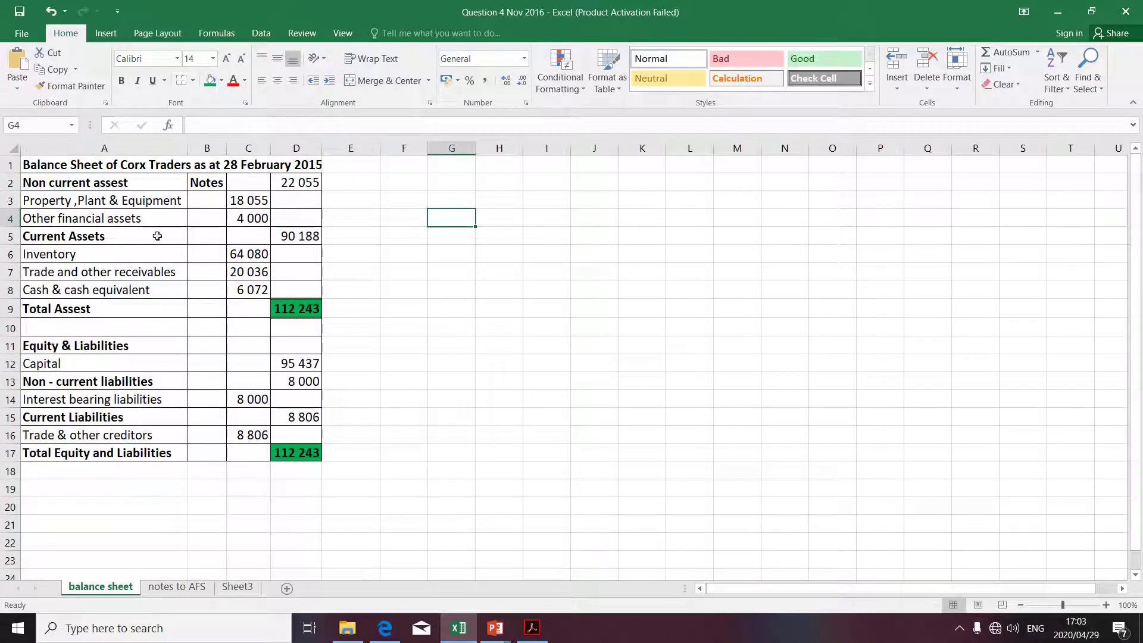
Step: Enlarge the balance sheet rows below the title to size 18 and auto-fit column A
left_click_drag(58, 176, 300, 450)
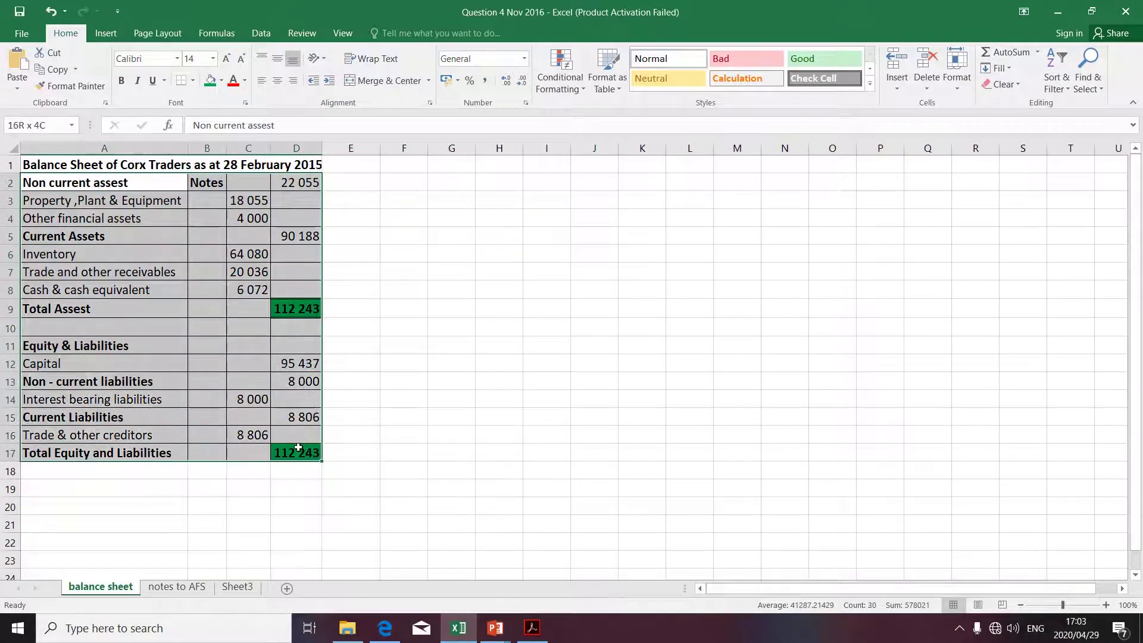
left_click(213, 59)
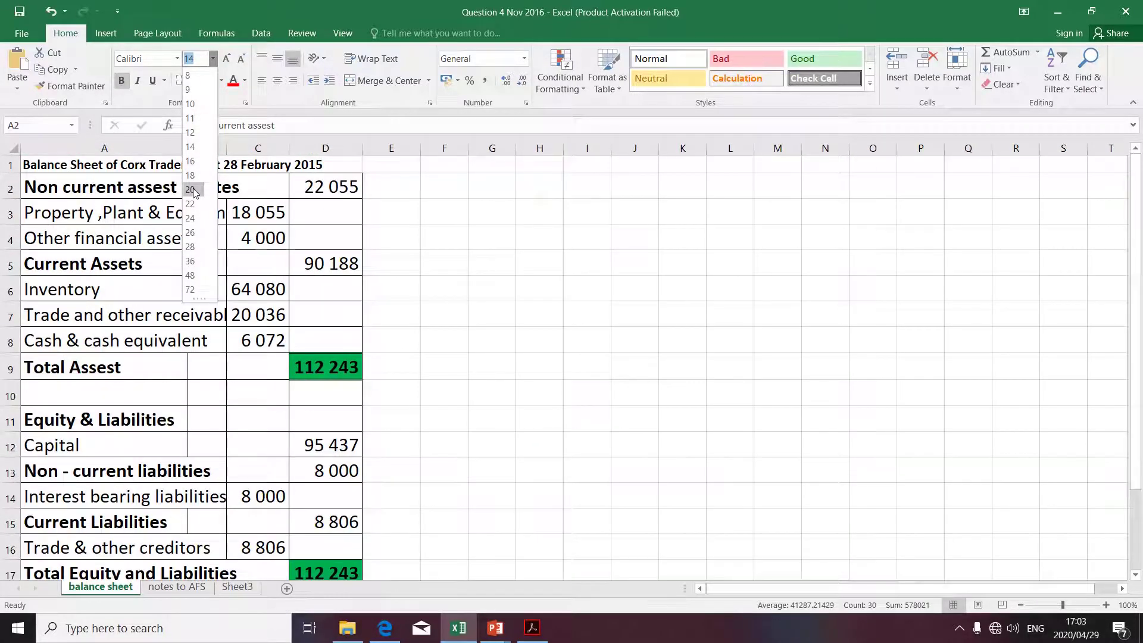
left_click(194, 176)
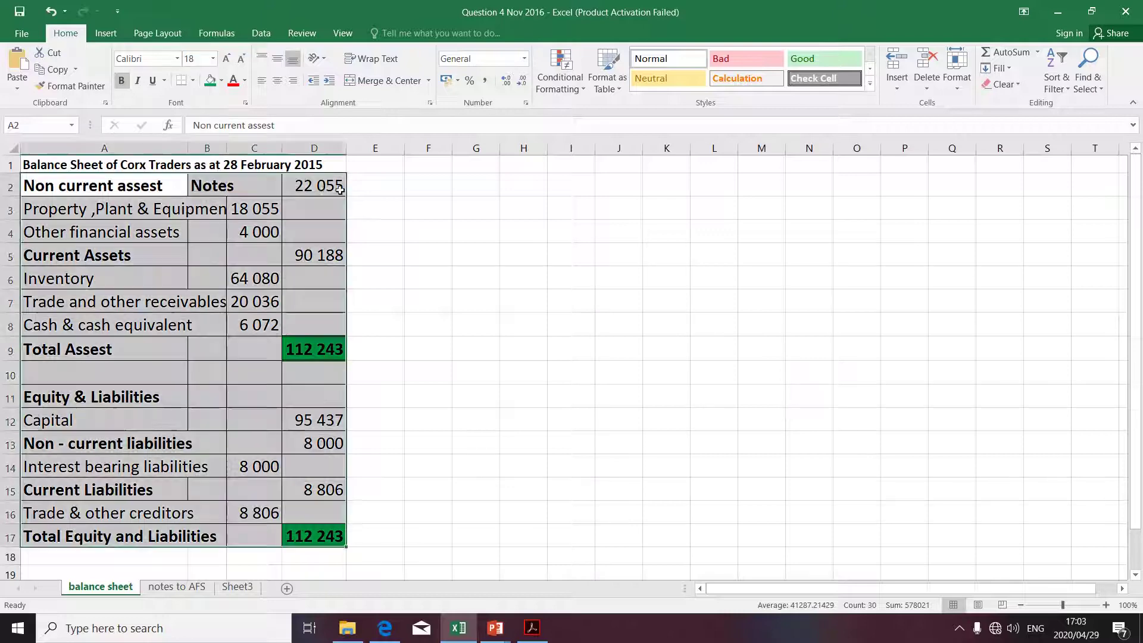
left_click(13, 148)
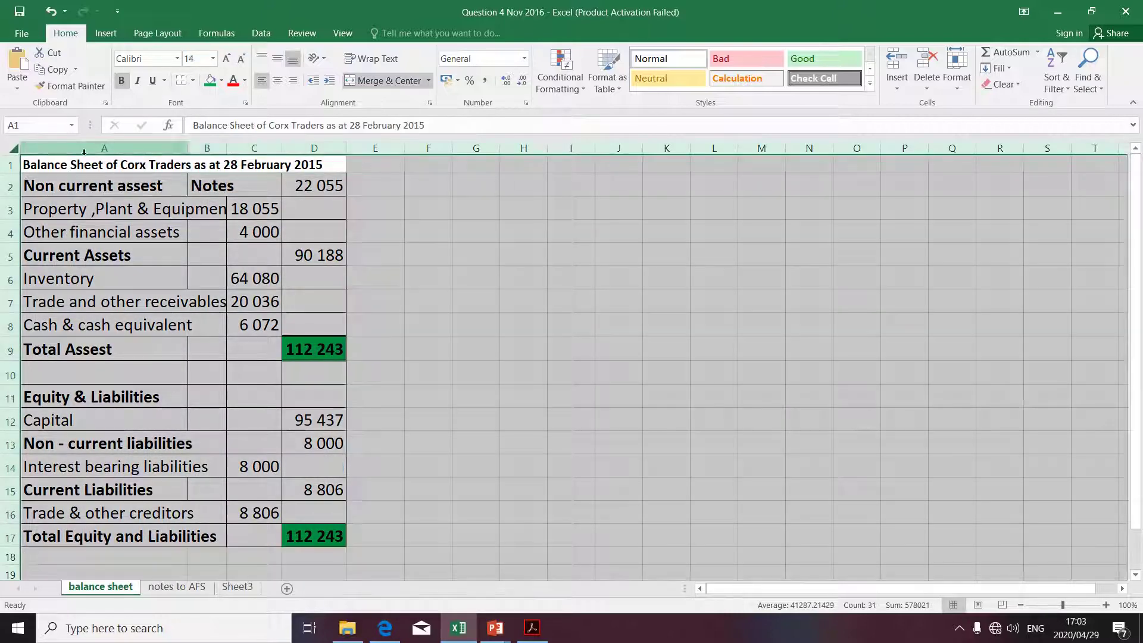
double_click(187, 148)
left_click(531, 256)
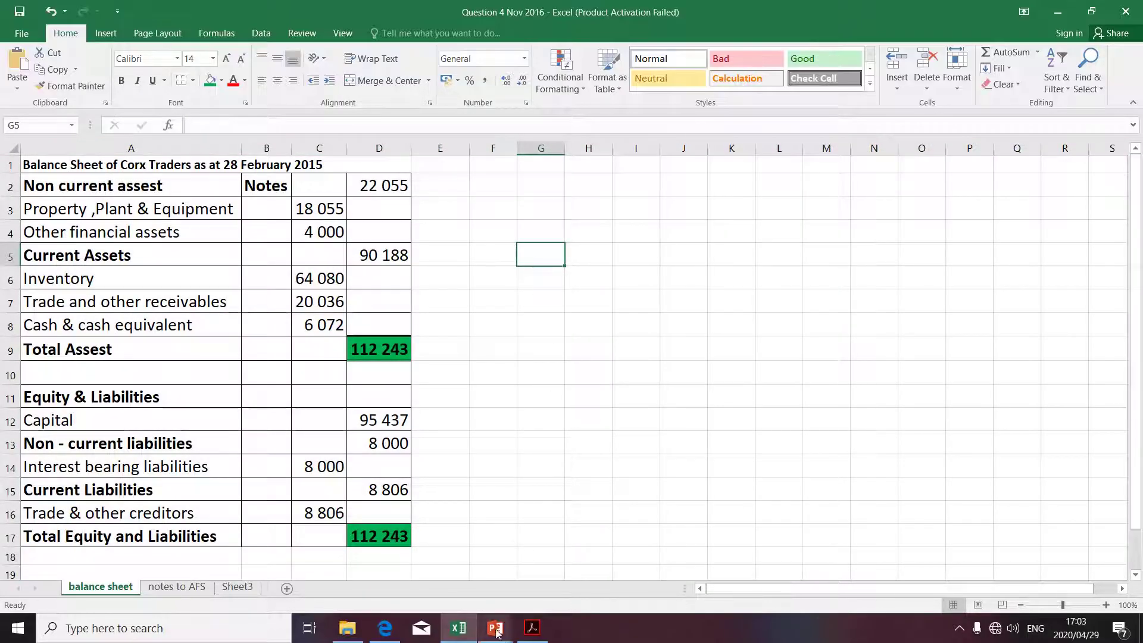
key("alt+Tab")
key("alt+Tab")
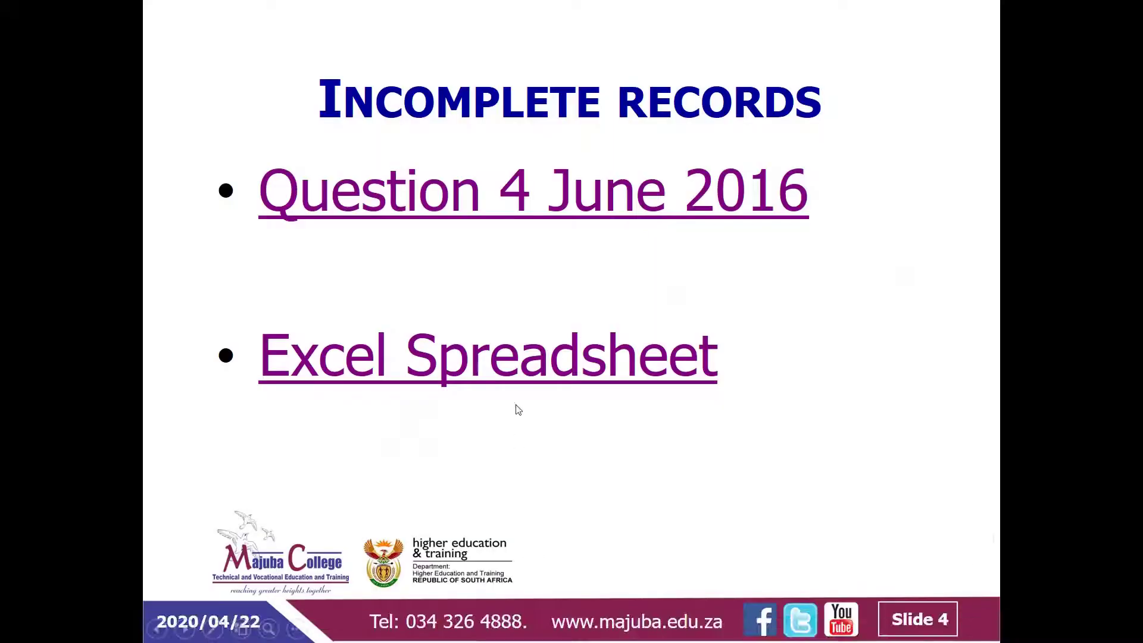
Step: Advance the PowerPoint slide show past the Incomplete records slide and open the recorder controls
left_click(518, 429)
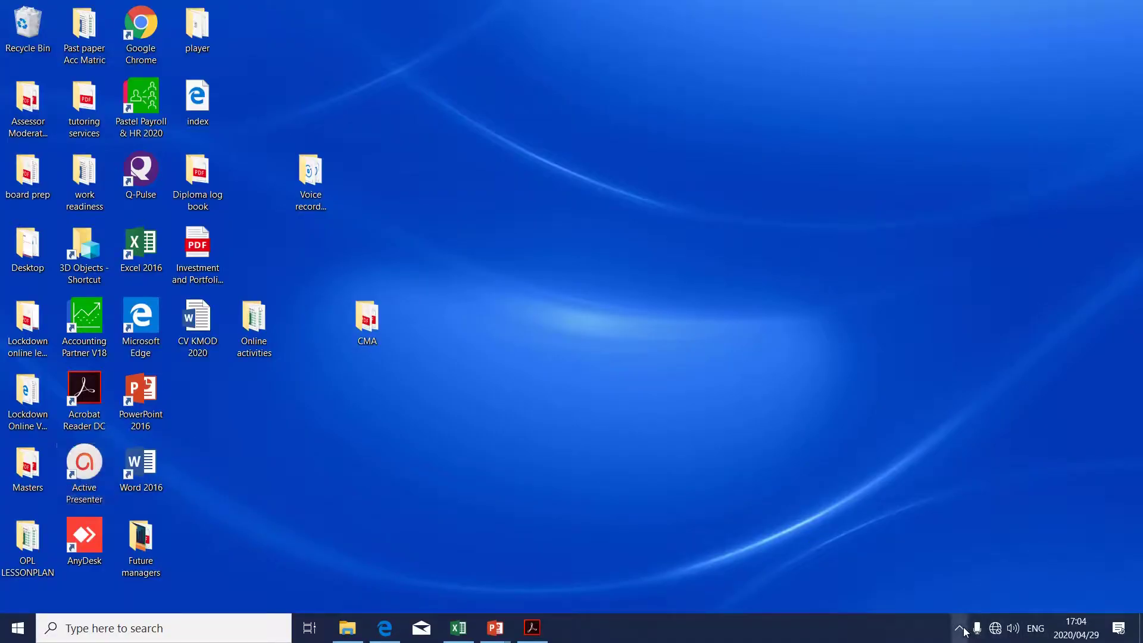
left_click(960, 629)
left_click(930, 598)
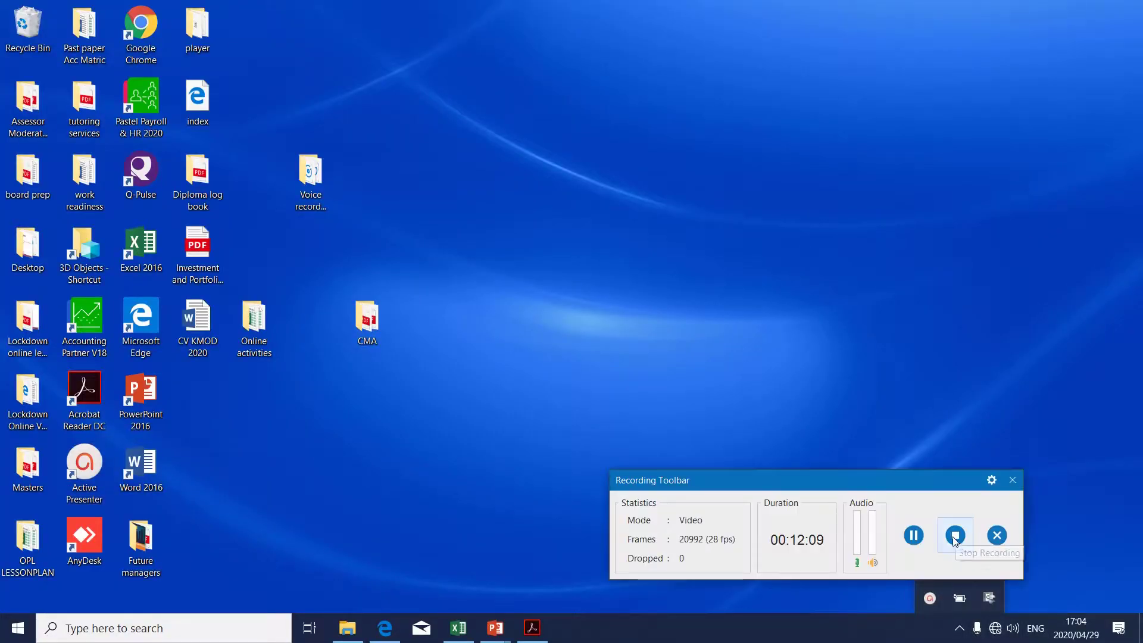